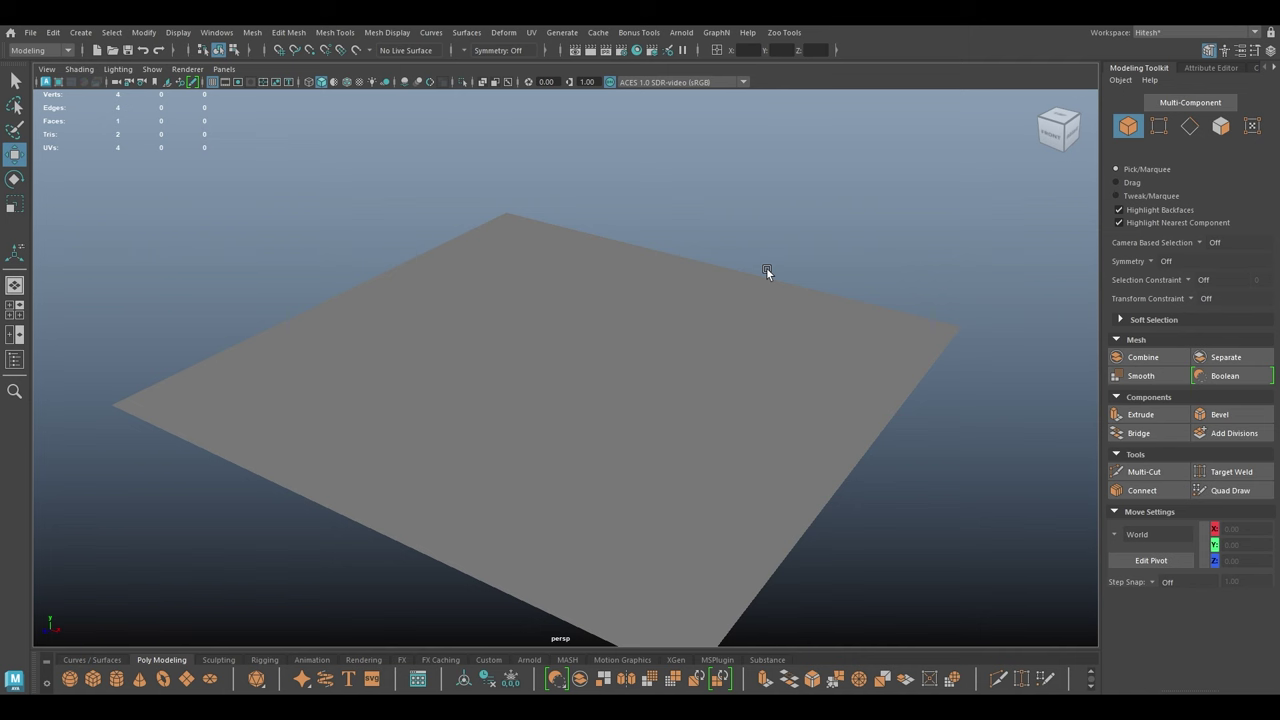
Switch to the FX menu set and make the ground plane a passive collider.
left_click_drag(808, 228, 676, 322, "alt")
left_click(676, 322)
left_click(40, 50)
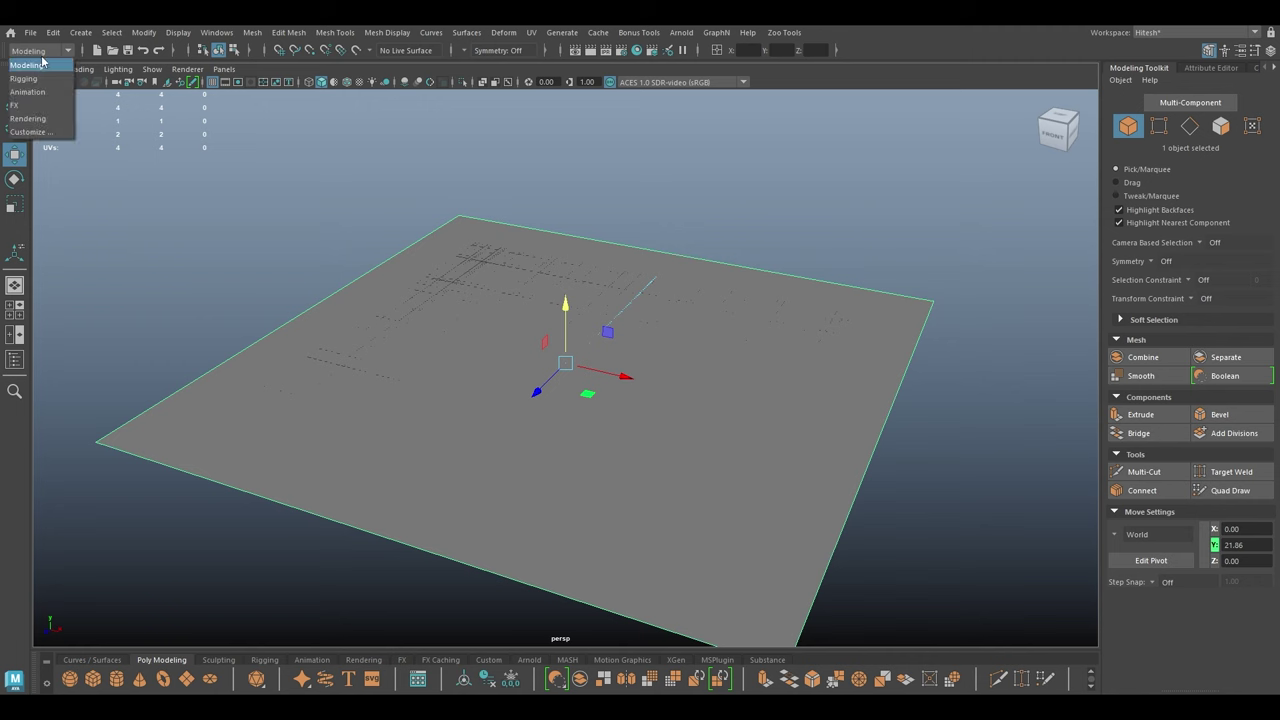
left_click(40, 105)
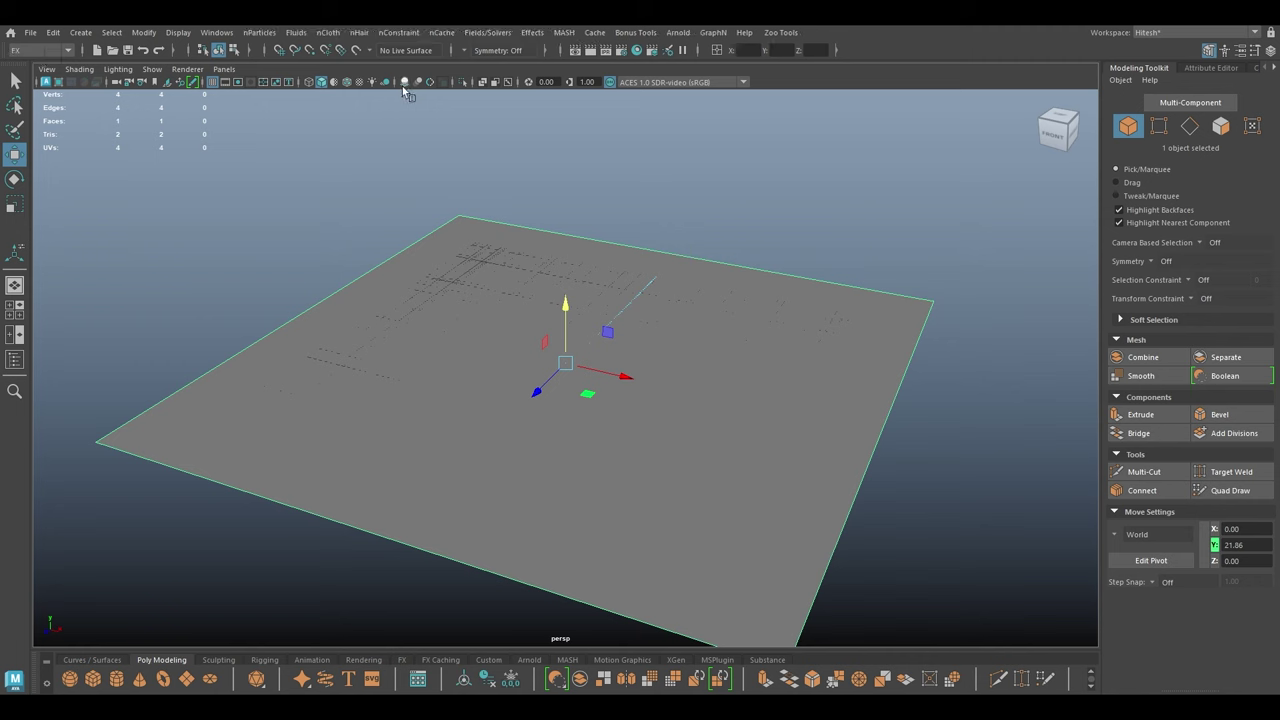
left_click(329, 33)
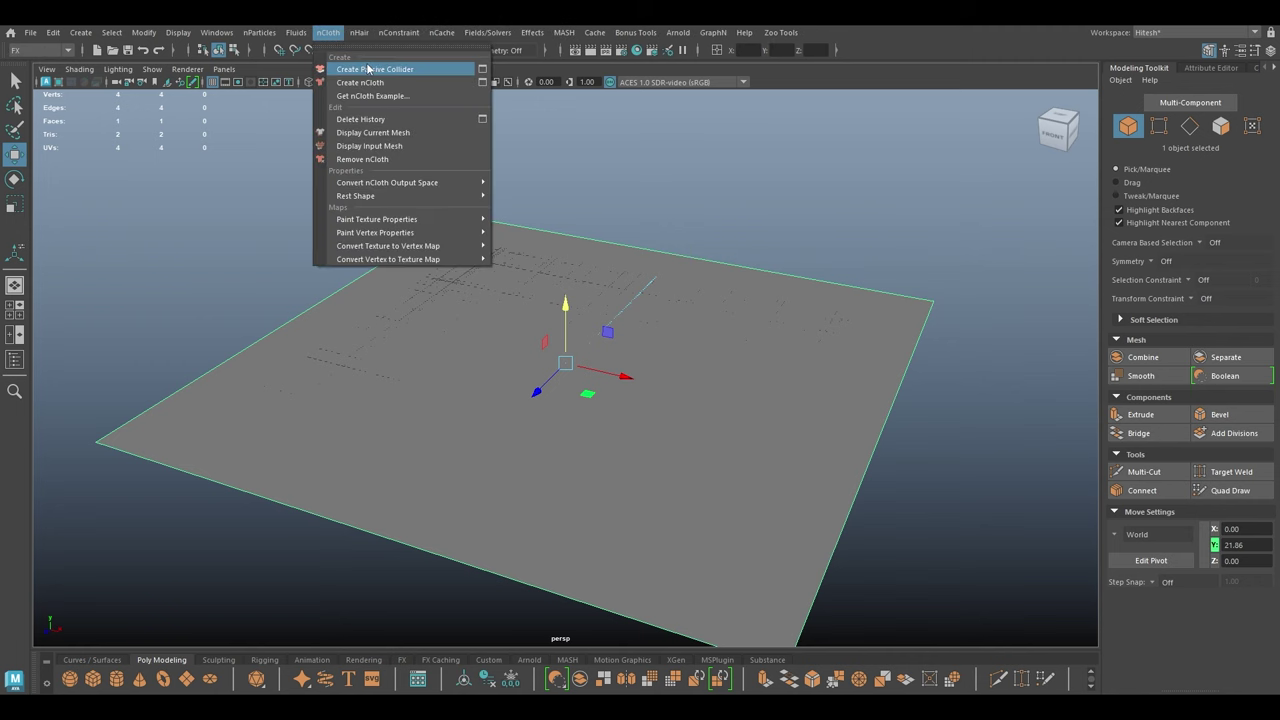
left_click(368, 68)
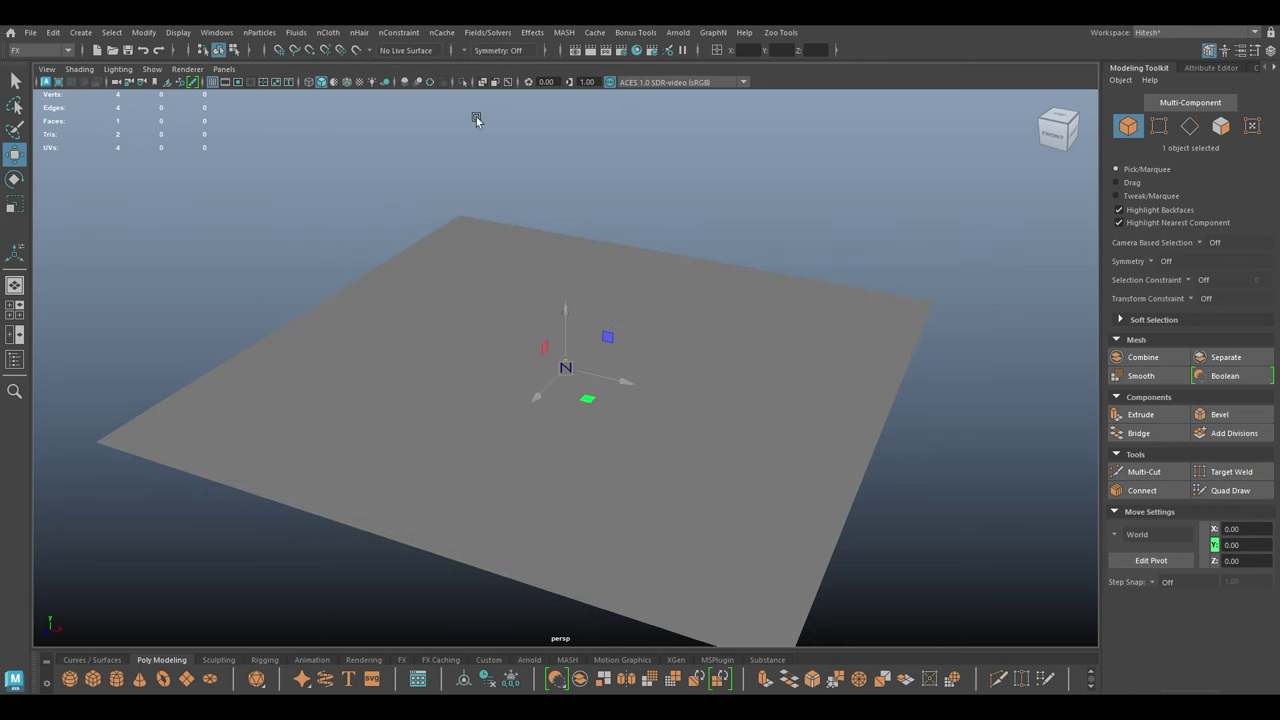
Create a polygon sphere at the plane's centre and raise it to about Y 107.78.
left_click_drag(490, 124, 635, 209, "alt")
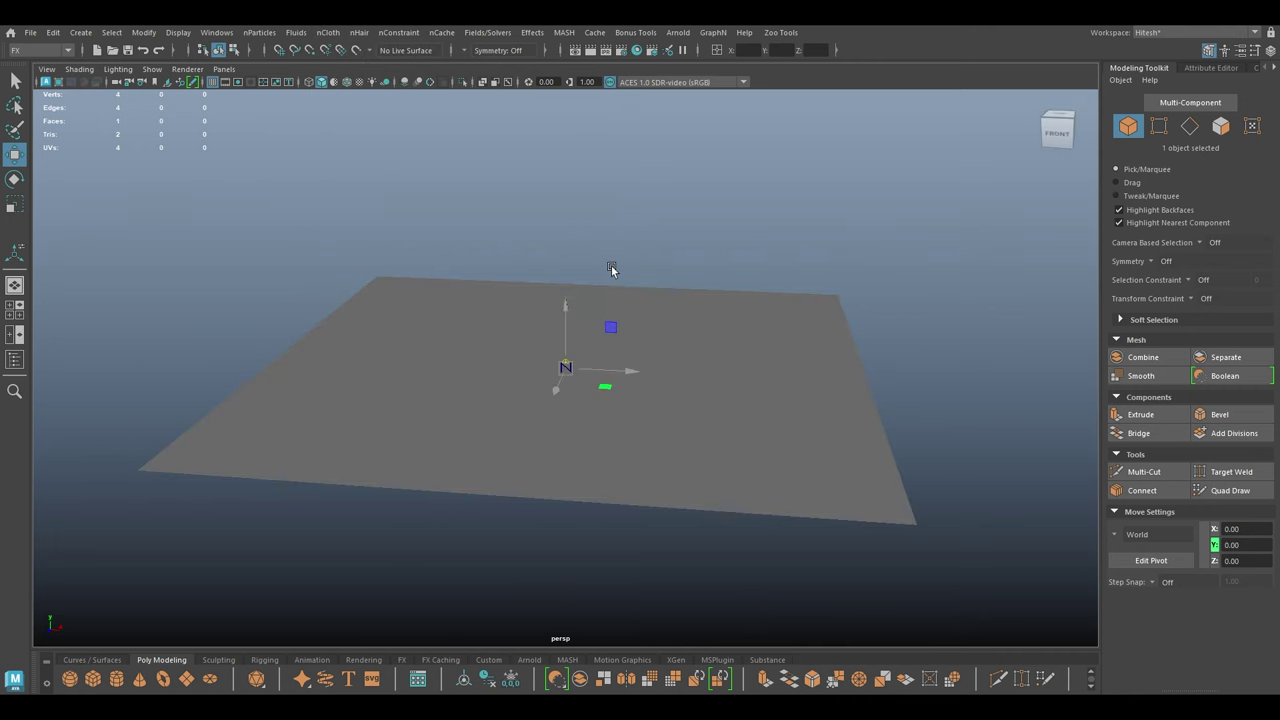
mouse_move(611, 278)
left_mouse_down("alt")
mouse_move(609, 240)
mouse_move(600, 277)
left_mouse_up("alt")
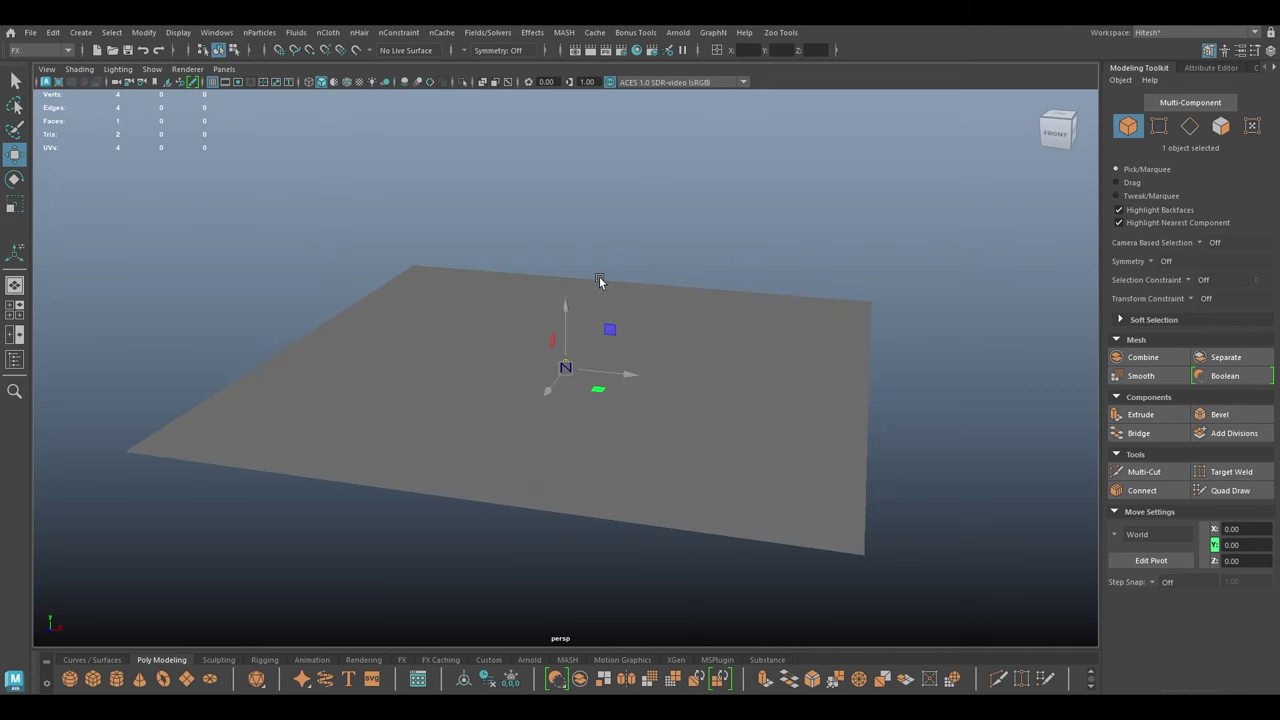
right_click(722, 207, "shift")
right_click_drag(722, 207, 783, 211, "shift")
left_click_drag(640, 280, 706, 337, "alt")
left_click_drag(566, 315, 566, 294)
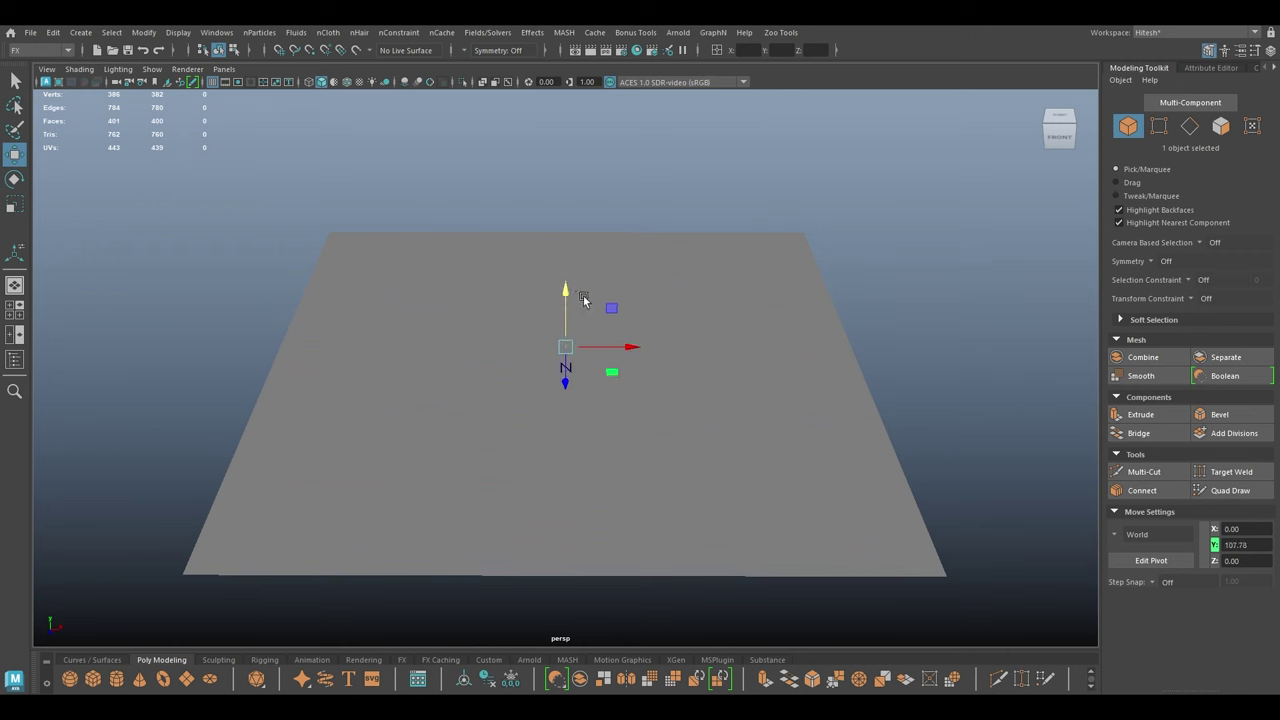
Enlarge the sphere by setting its radius to 200.
key("t")
left_click_drag(909, 297, 946, 301)
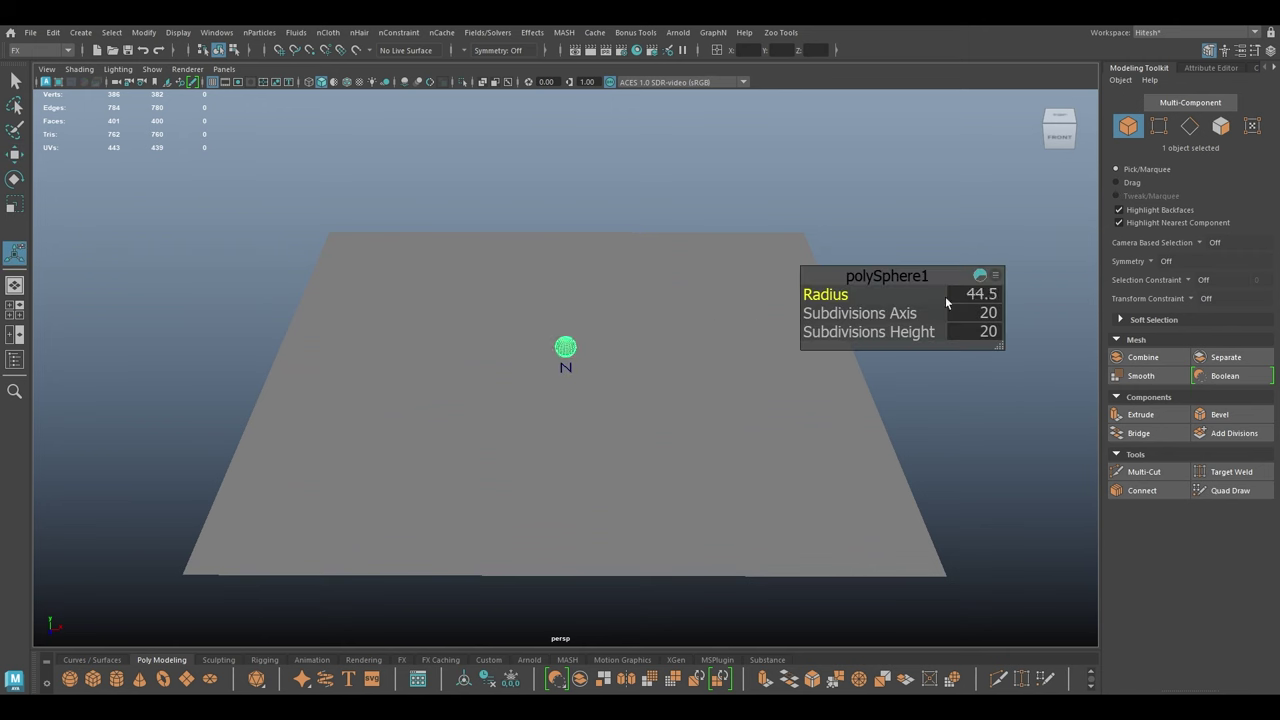
left_click_drag(815, 294, 1038, 301)
left_click_drag(825, 291, 1089, 297)
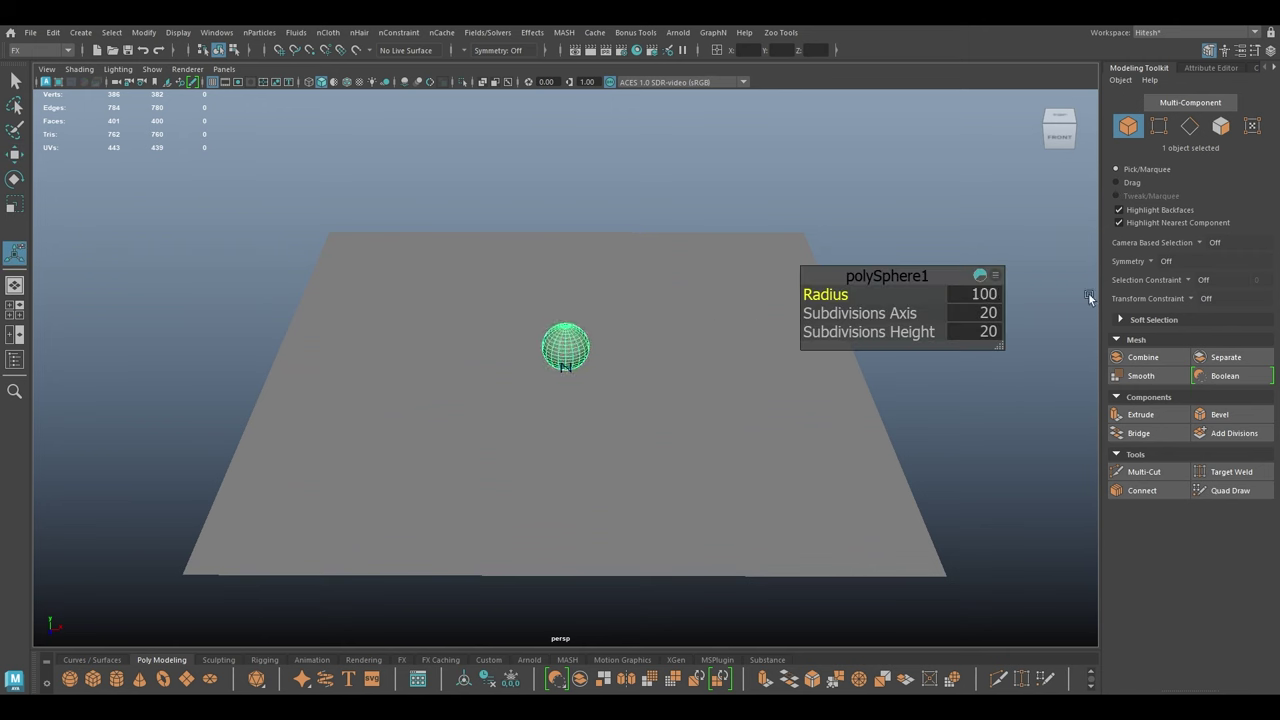
left_click(983, 296)
type("2")
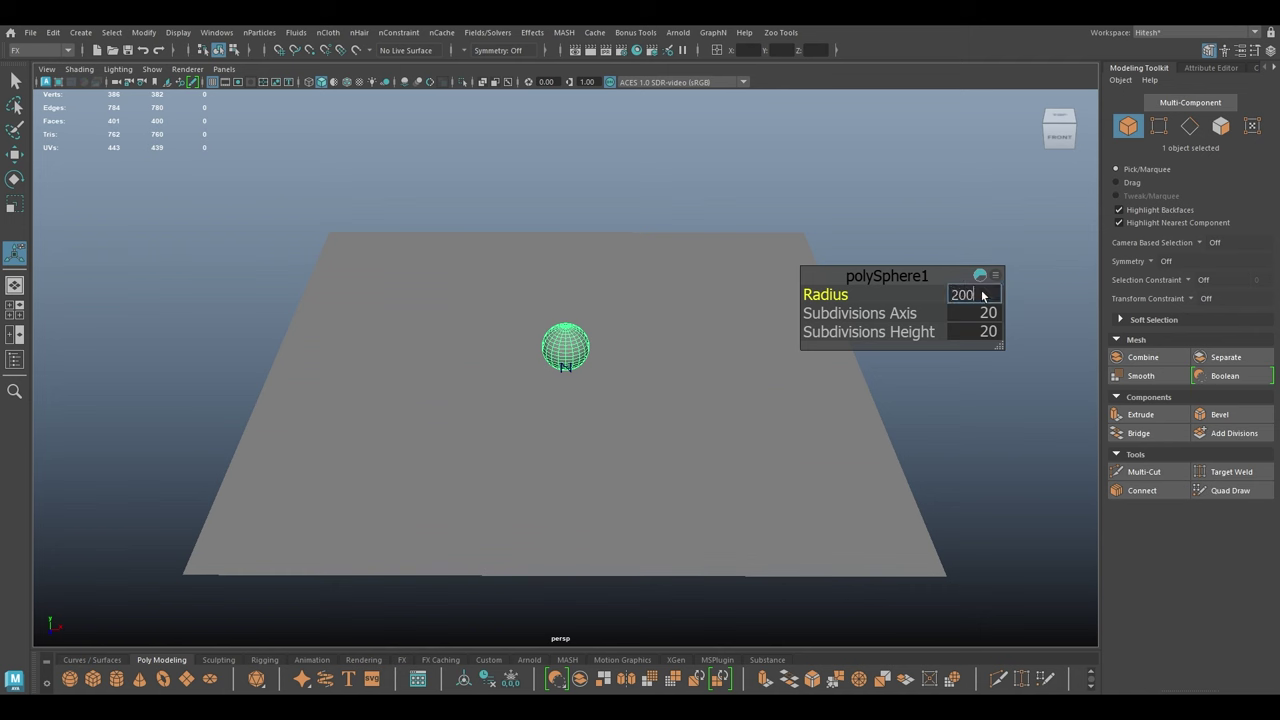
type("00")
key("Tab")
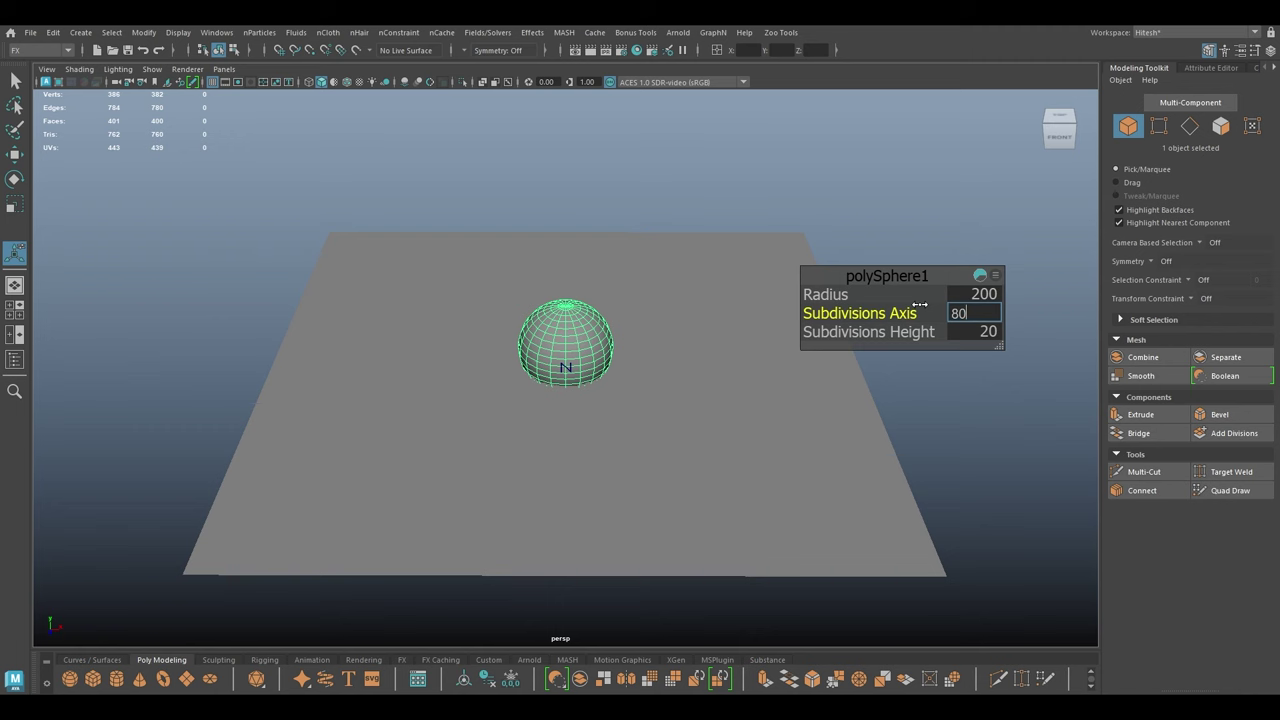
Set the sphere's axis and height subdivisions to 80.
key("Tab")
type("80")
key("Return")
key("Return")
Raise the sphere to about Y 227.75 and set its radius to 300.
key("w")
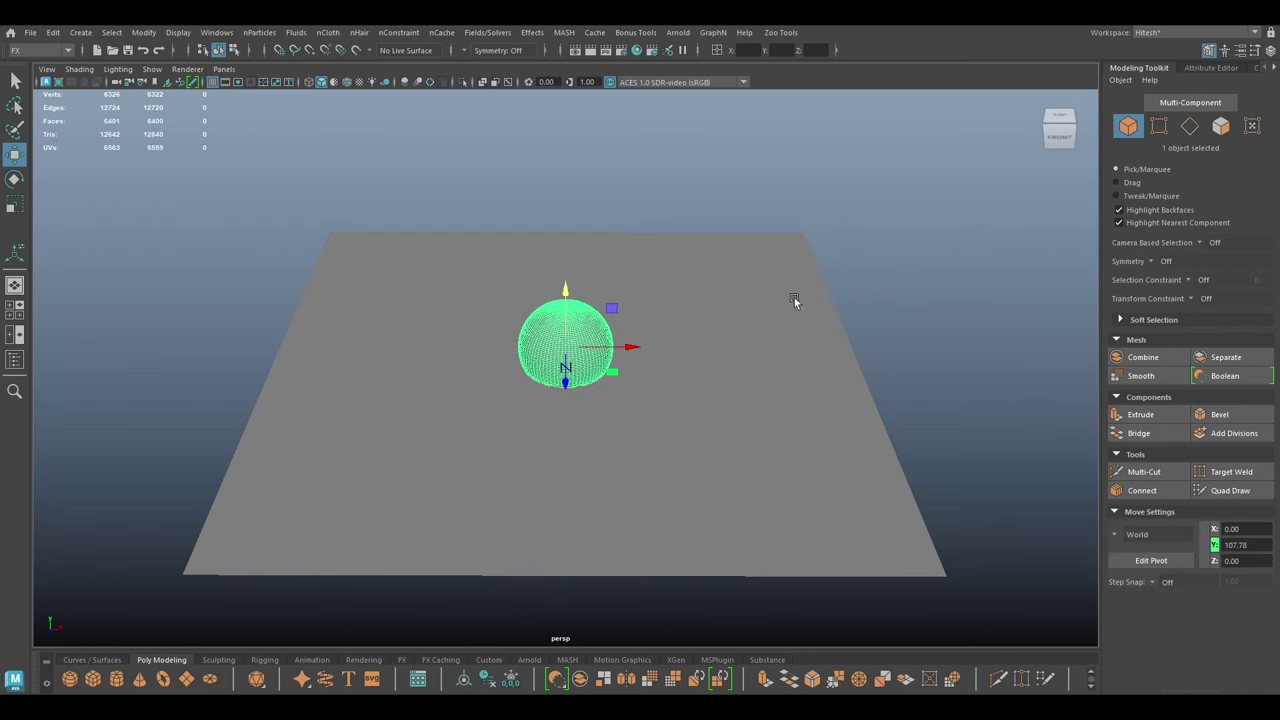
left_click_drag(566, 291, 540, 254)
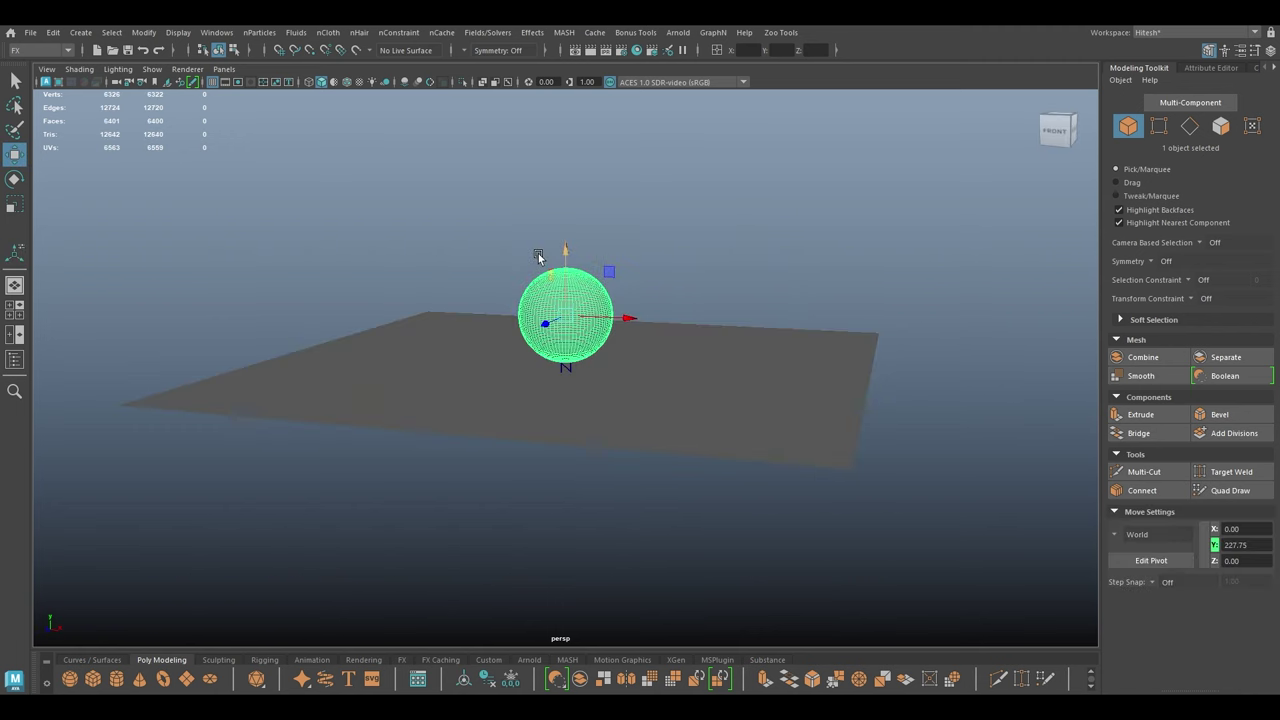
scroll(615, 357, "up", 3)
left_click_drag(615, 358, 618, 372, "alt")
key("t")
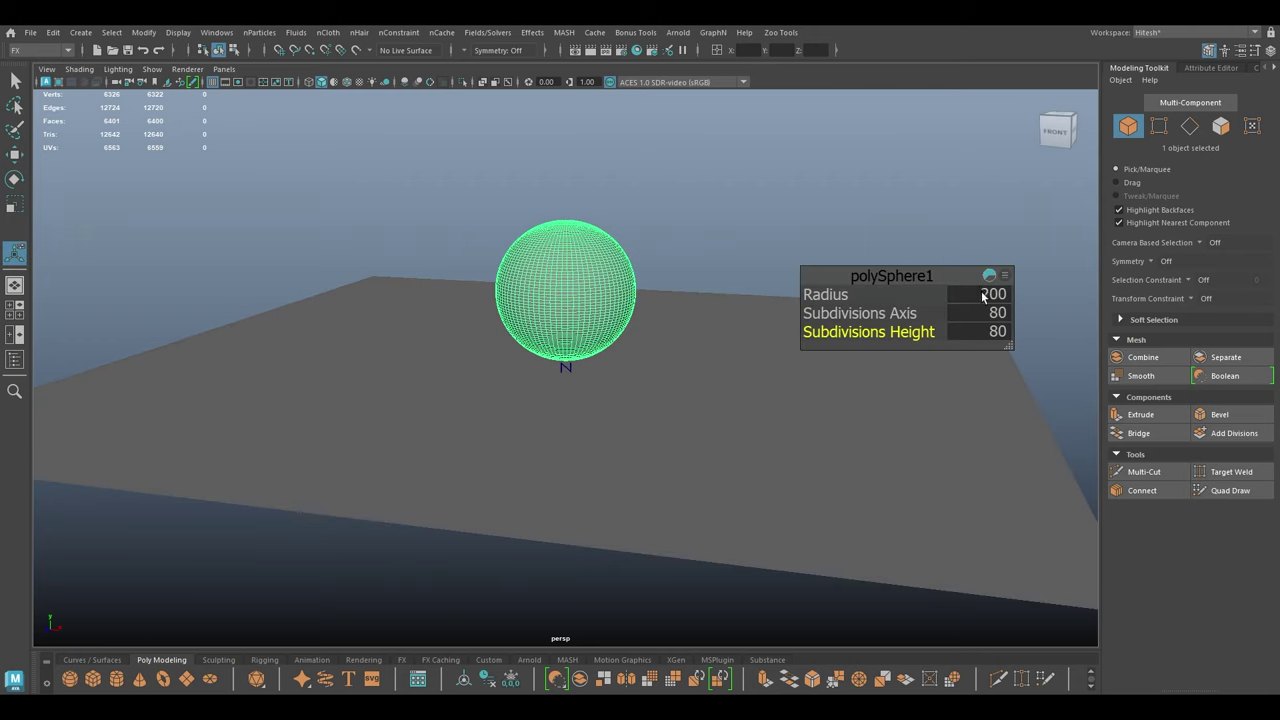
left_click(983, 295)
type("300")
key("Return")
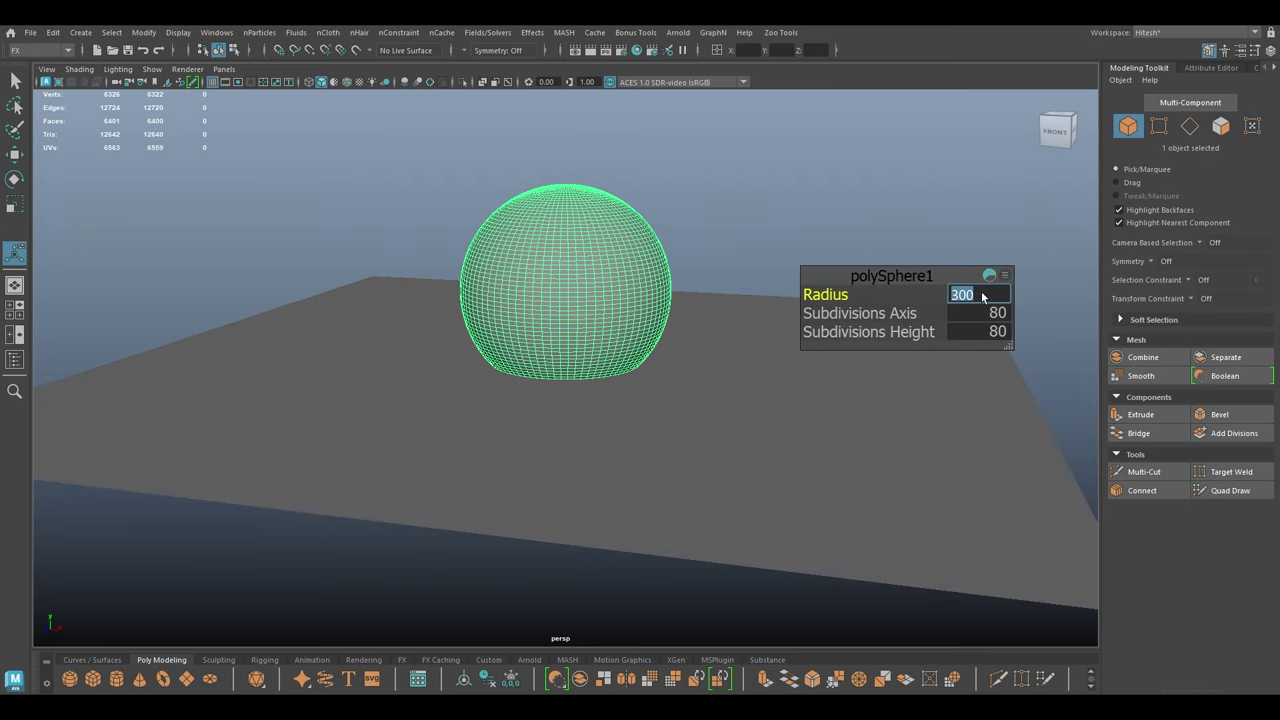
Lift the enlarged sphere clear of the plane, to about Y 424.14.
key("w")
left_click_drag(578, 216, 566, 151)
left_click_drag(606, 240, 643, 283, "alt")
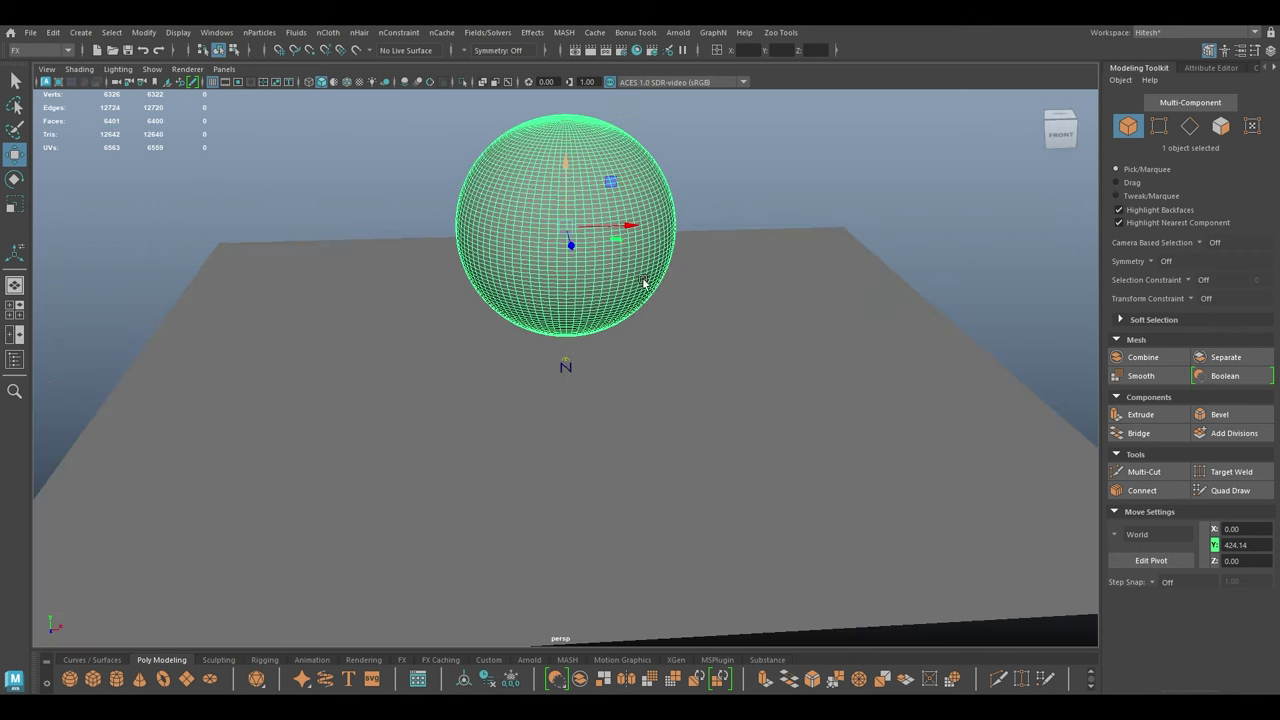
right_click_drag(643, 283, 626, 236, "alt")
left_click_drag(626, 236, 580, 234, "alt")
Switch the workspace layout to General so that the timeline is available.
left_click(1197, 35)
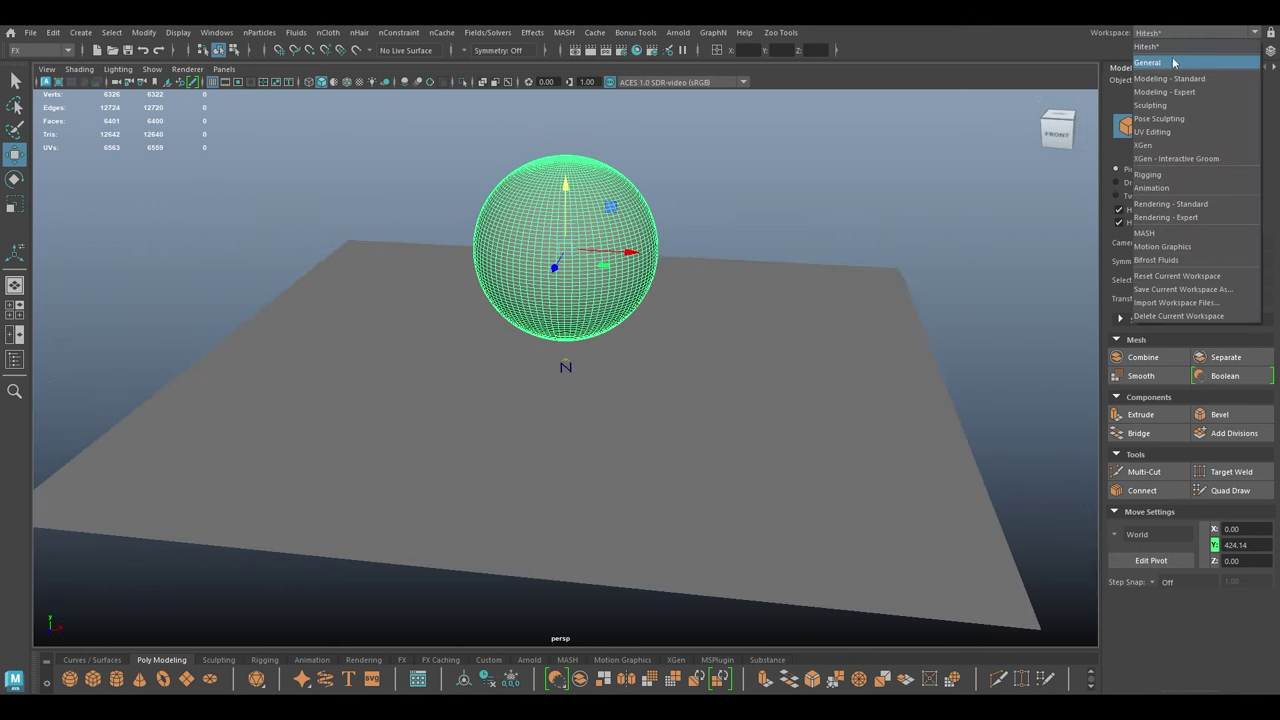
left_click(1165, 56)
left_click(14, 406)
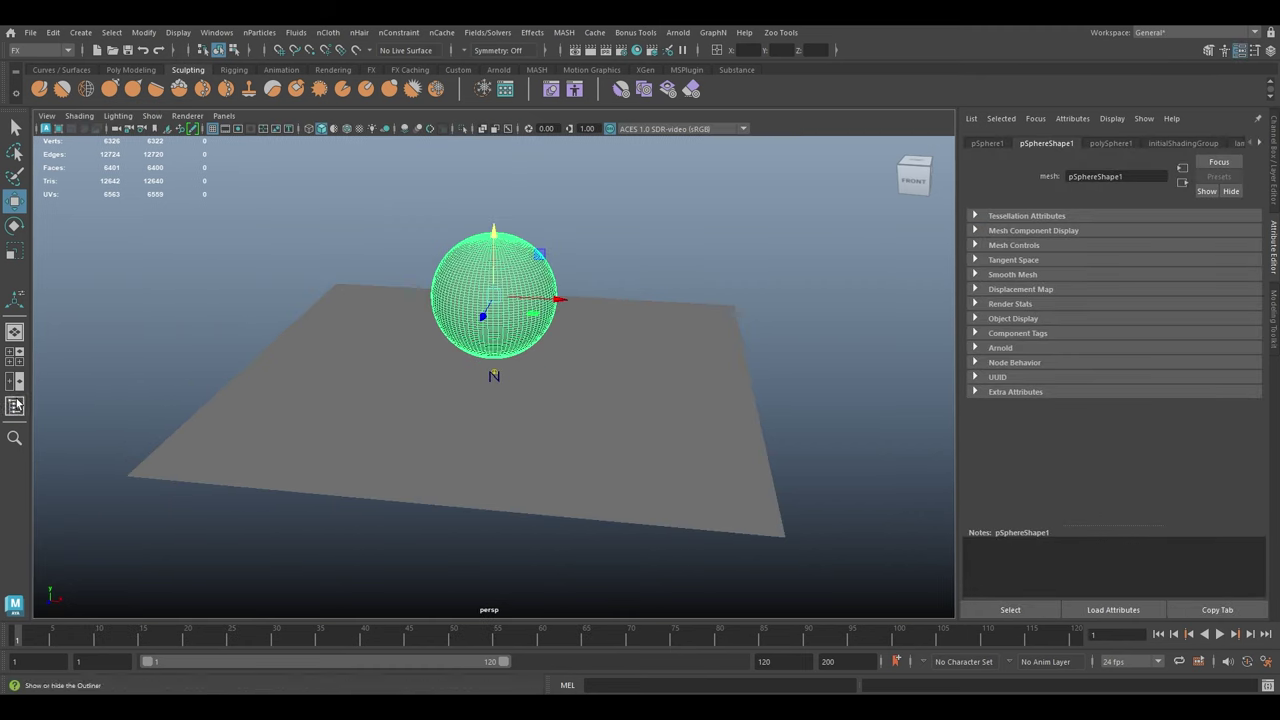
left_click_drag(560, 400, 760, 440, "alt")
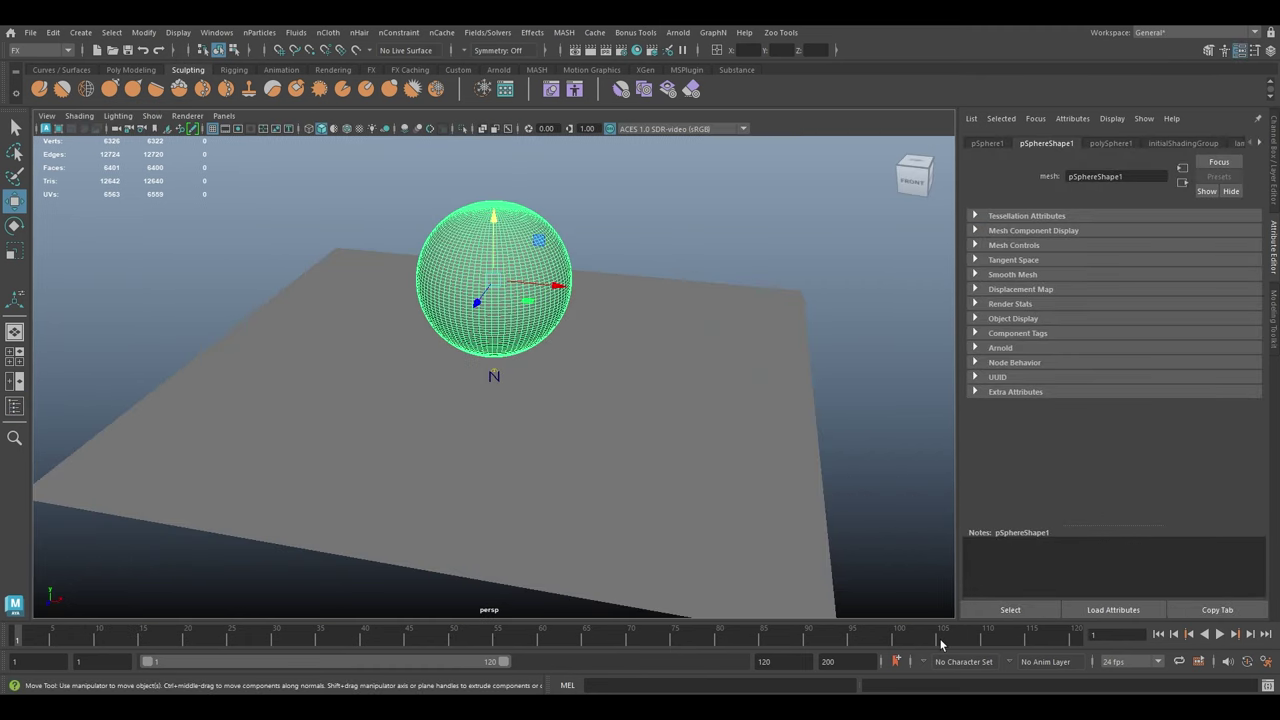
Check the Cached Playback and Playback Speed settings of the time slider.
right_click(1039, 638)
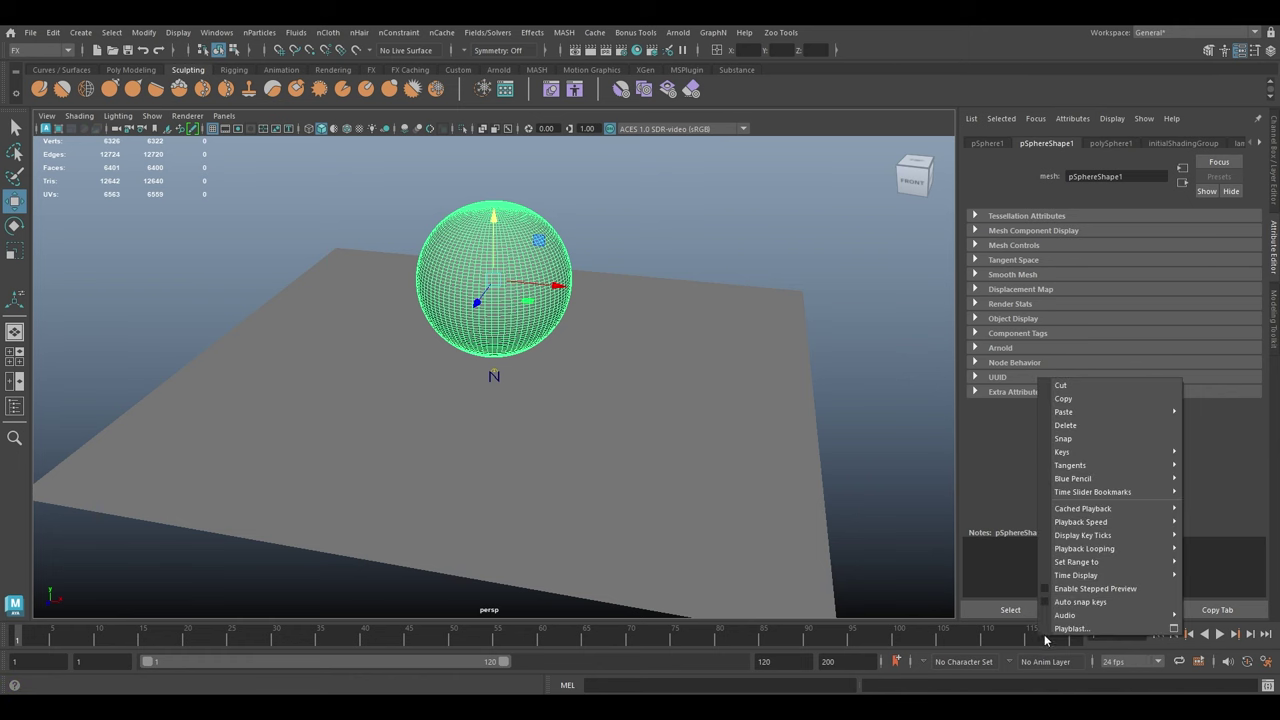
mouse_move(1132, 509)
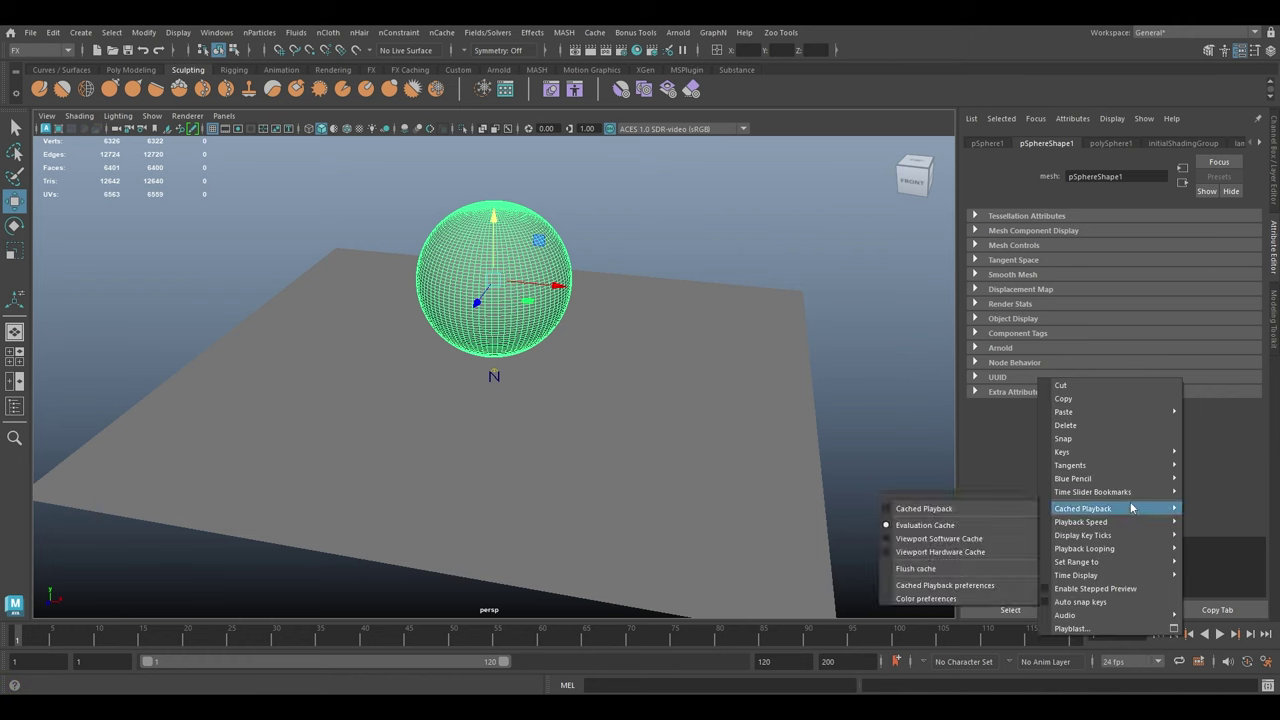
left_click(986, 509)
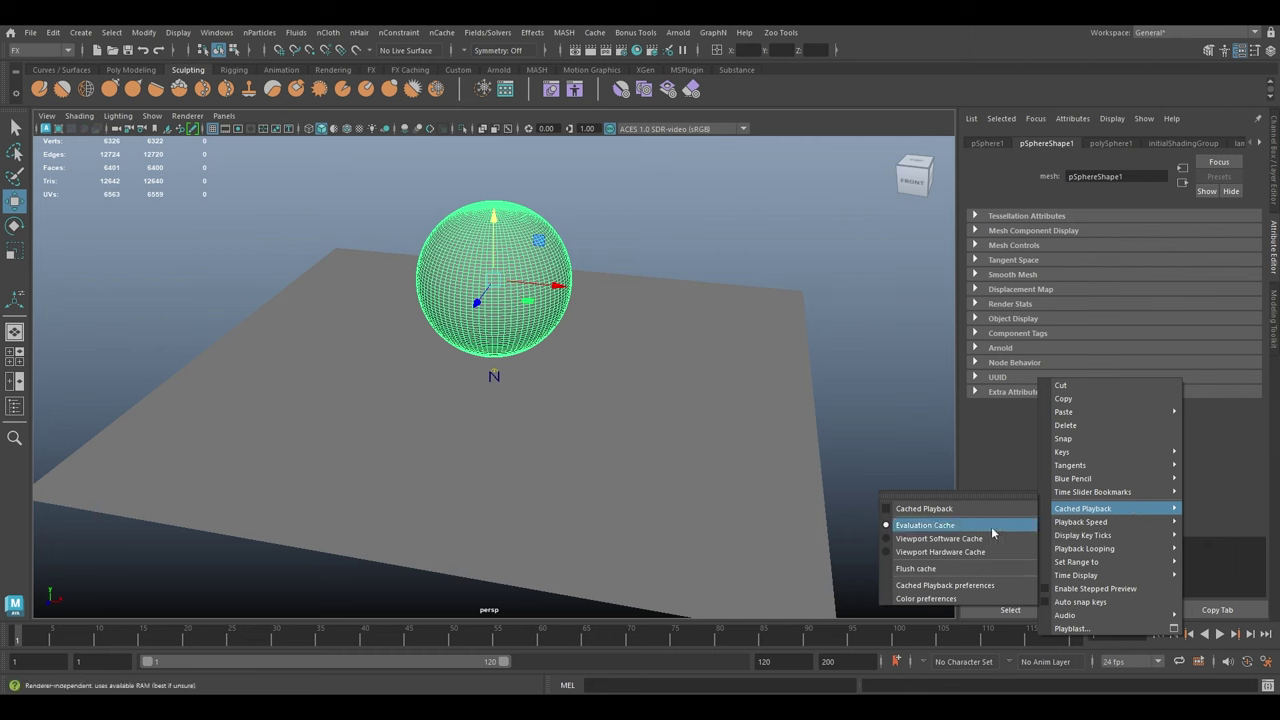
mouse_move(1131, 525)
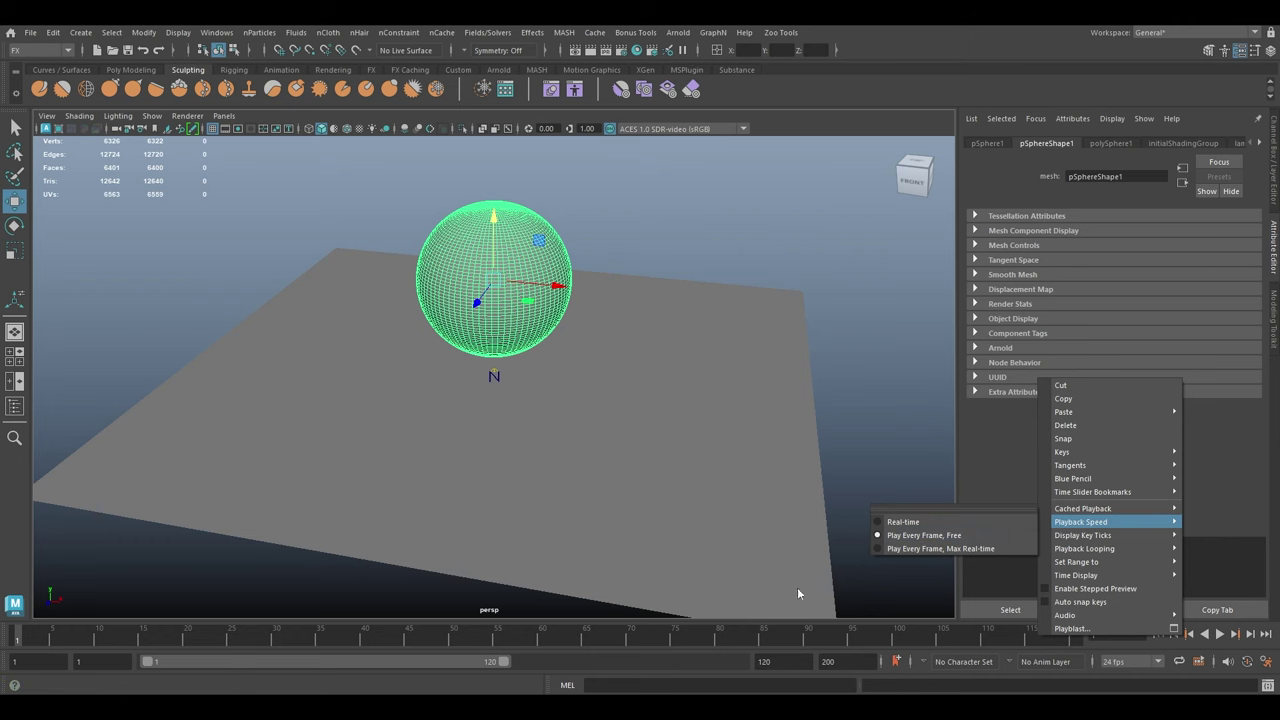
left_click(827, 487)
Convert the selected sphere into an nCloth object.
left_click_drag(827, 487, 849, 476, "alt")
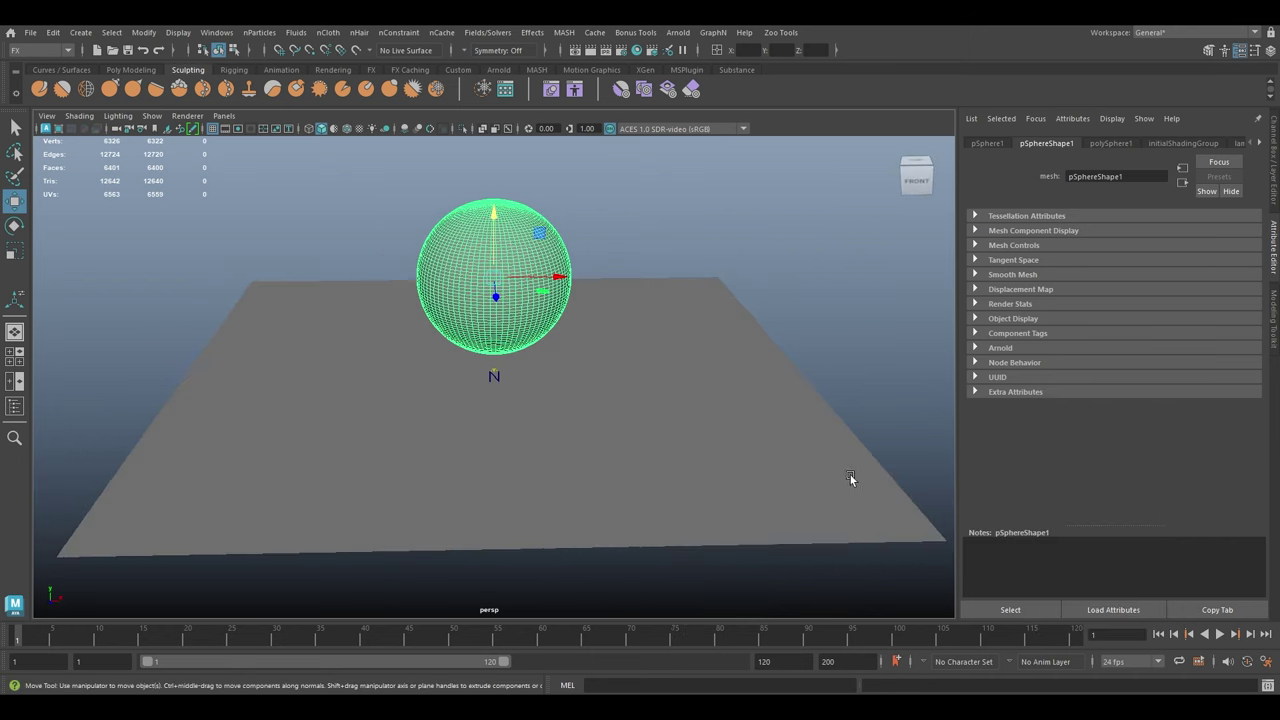
left_click_drag(511, 290, 512, 308, "alt")
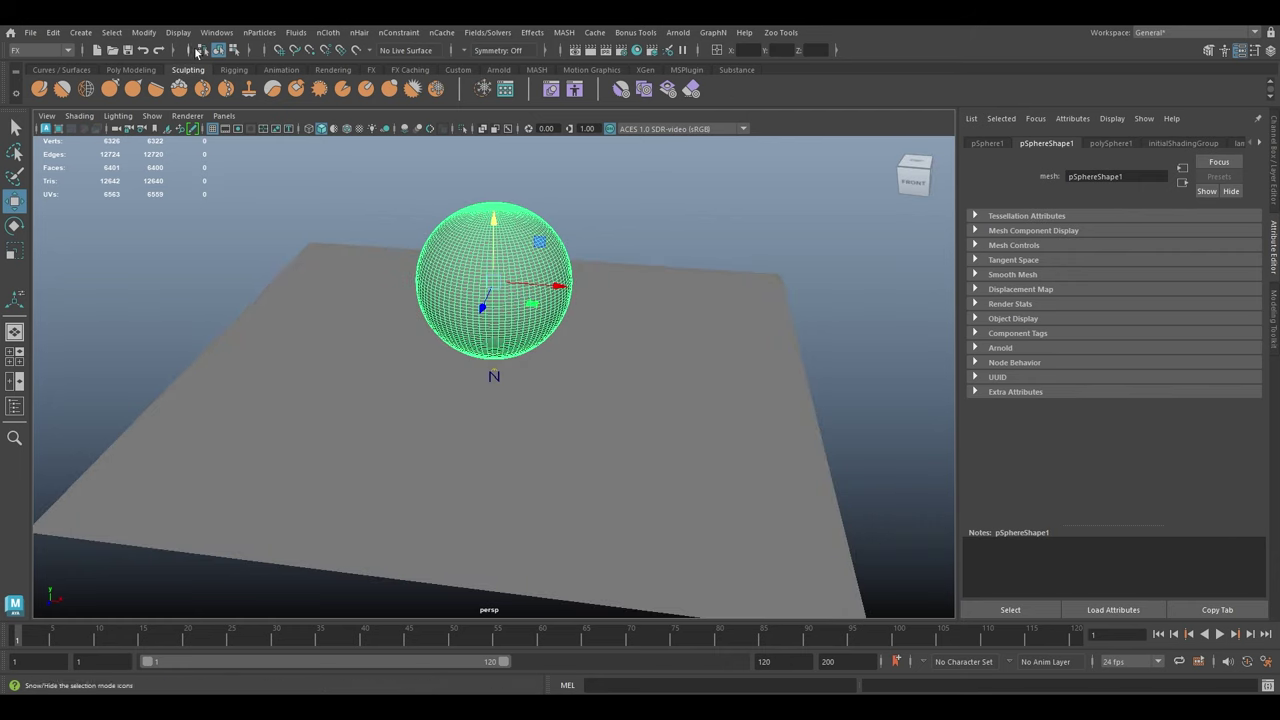
left_click(327, 33)
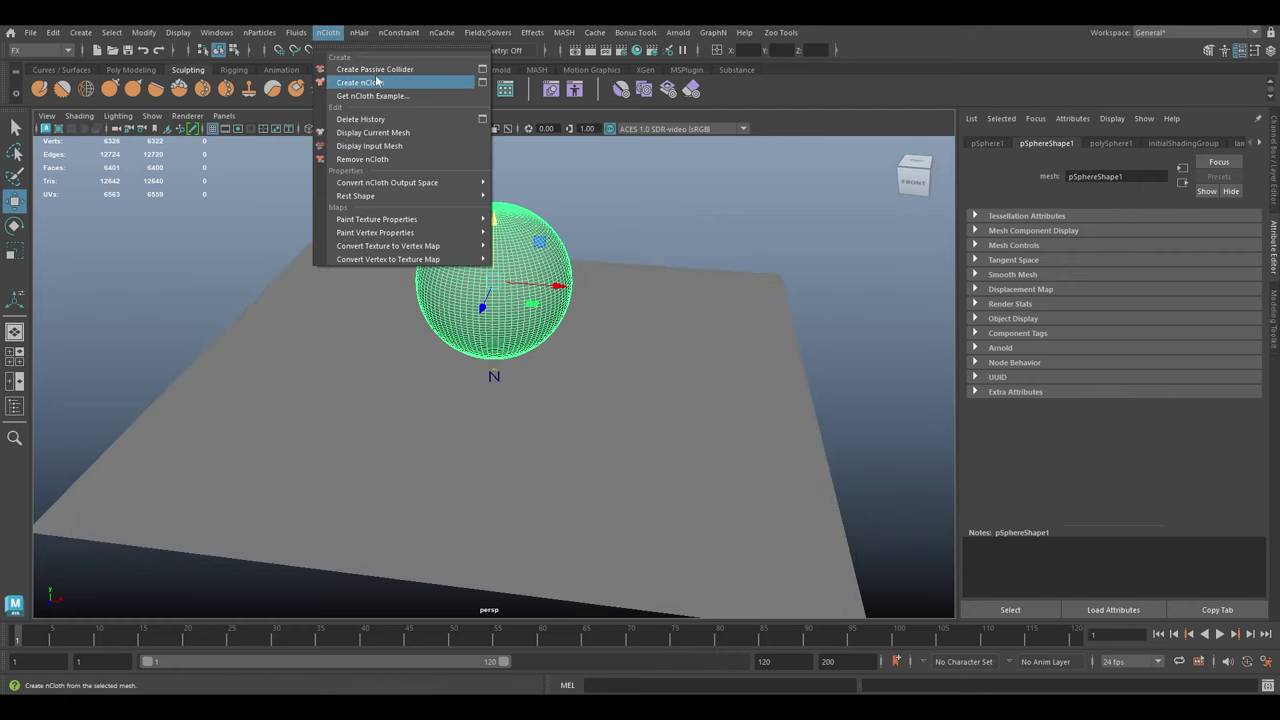
left_click(383, 83)
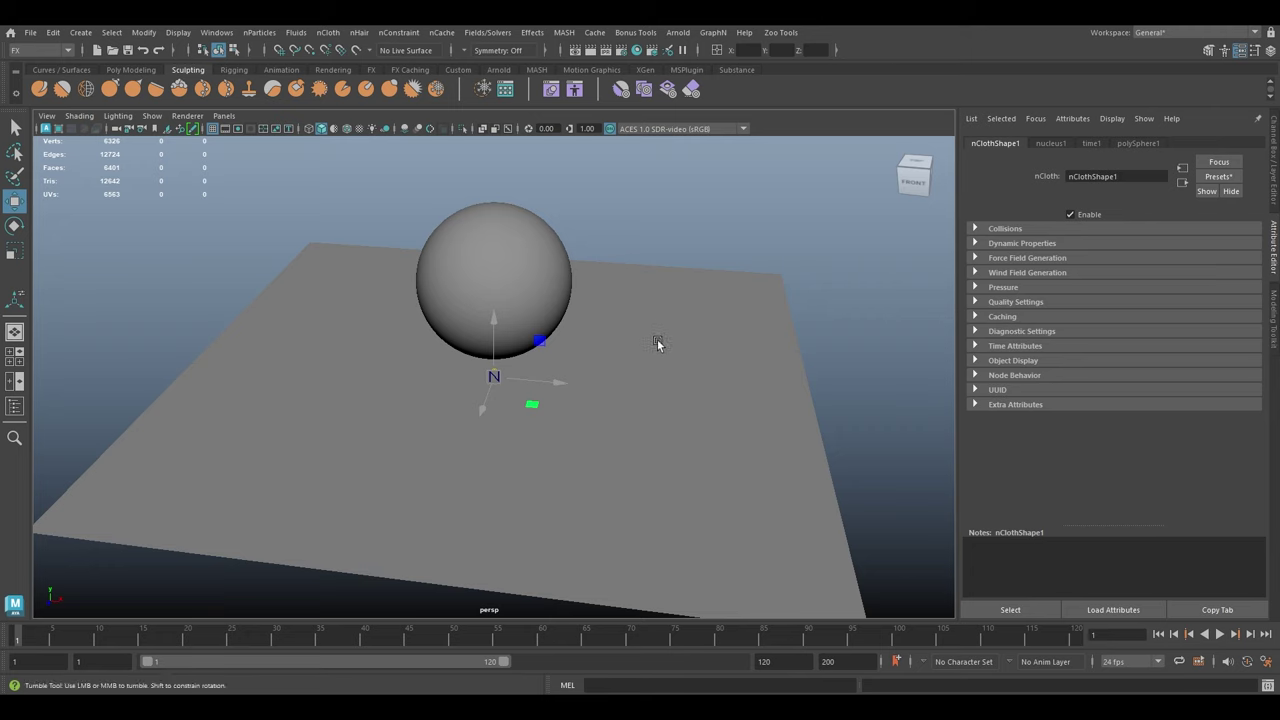
Set the end of the playback range to frame 1500.
left_click_drag(657, 343, 692, 392, "alt")
left_click(790, 662)
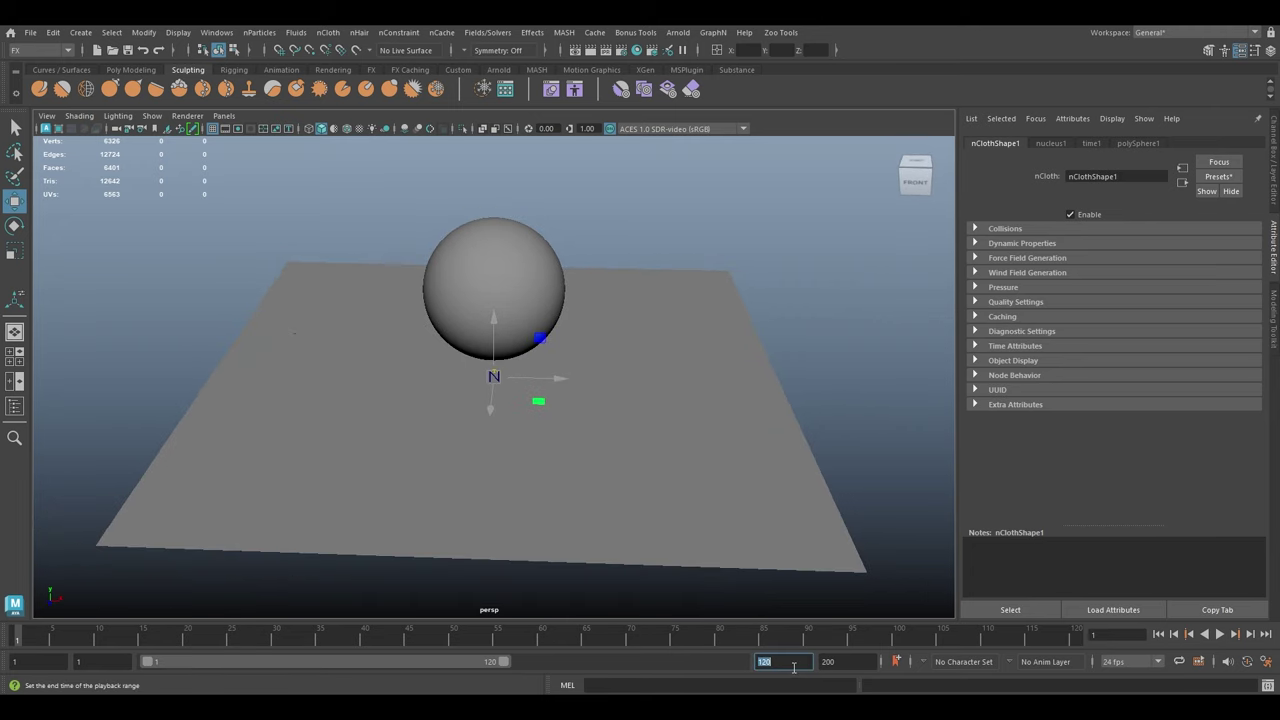
type("1500")
key("Return")
Play the cloth simulation to watch the sphere fall onto the plane, stop it, and return to frame 1.
left_click_drag(752, 540, 703, 317, "alt")
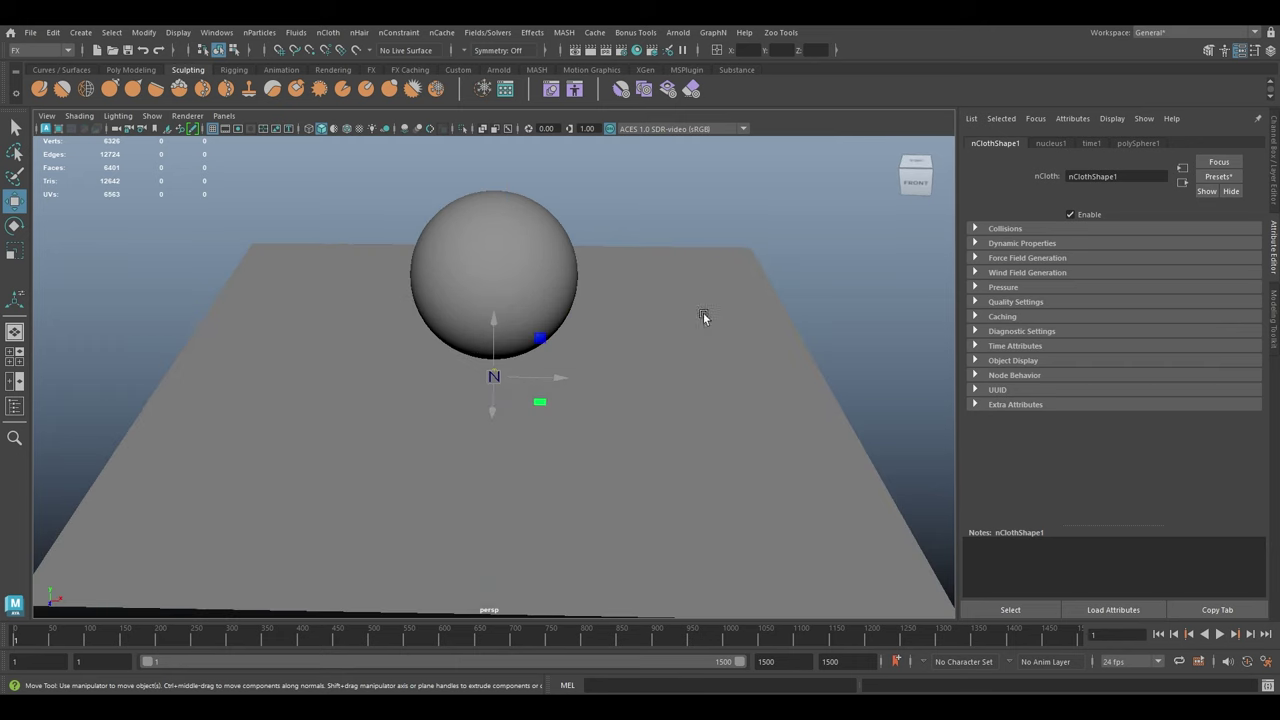
left_click(1220, 634)
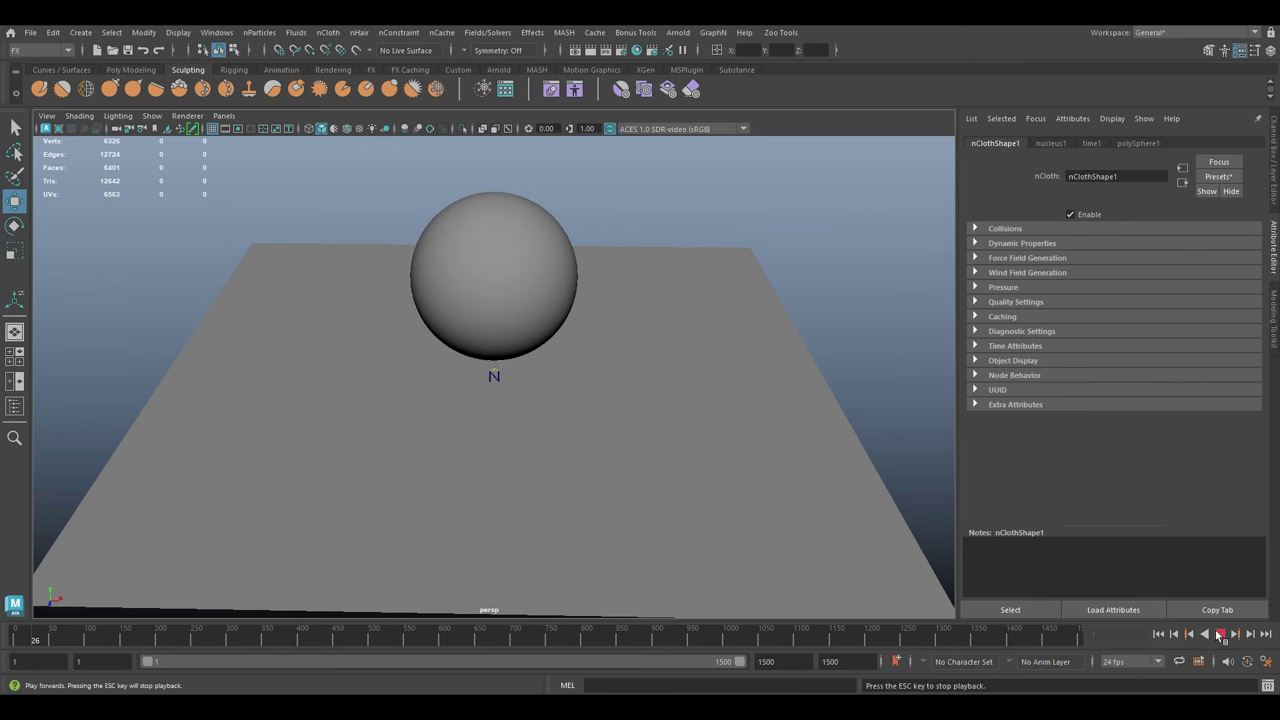
left_click_drag(759, 461, 736, 435, "alt")
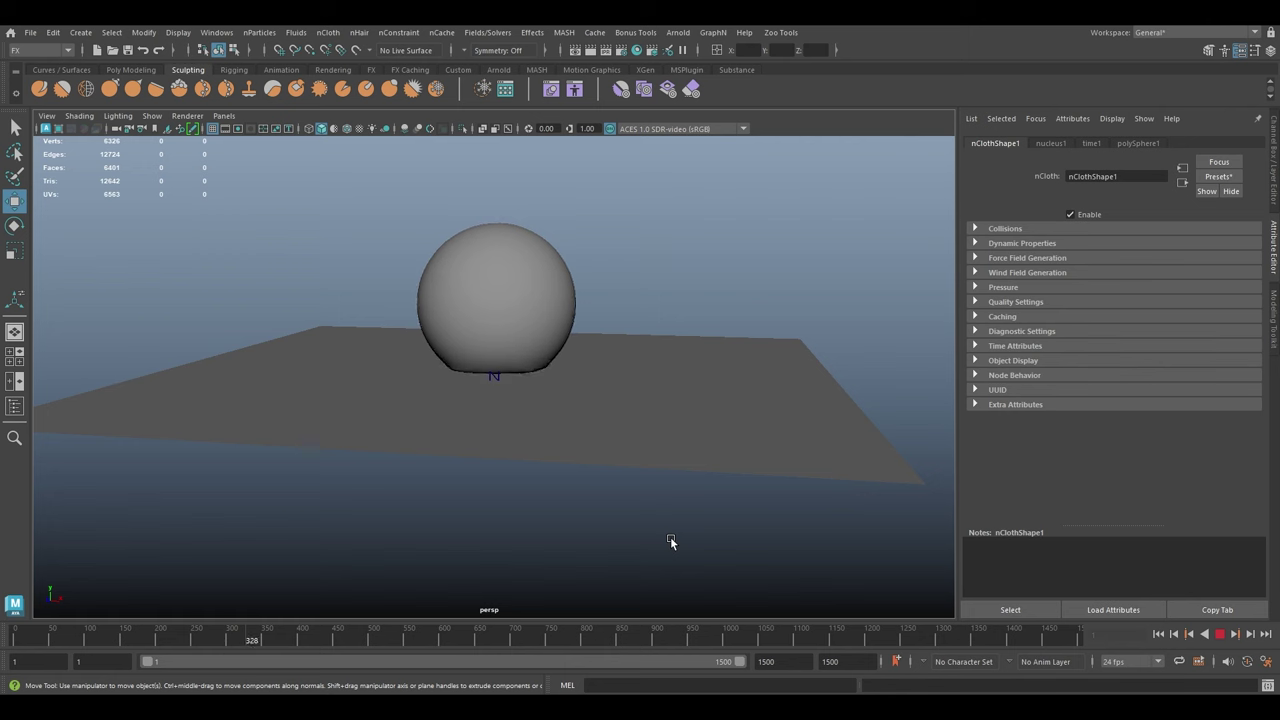
left_click(1220, 634)
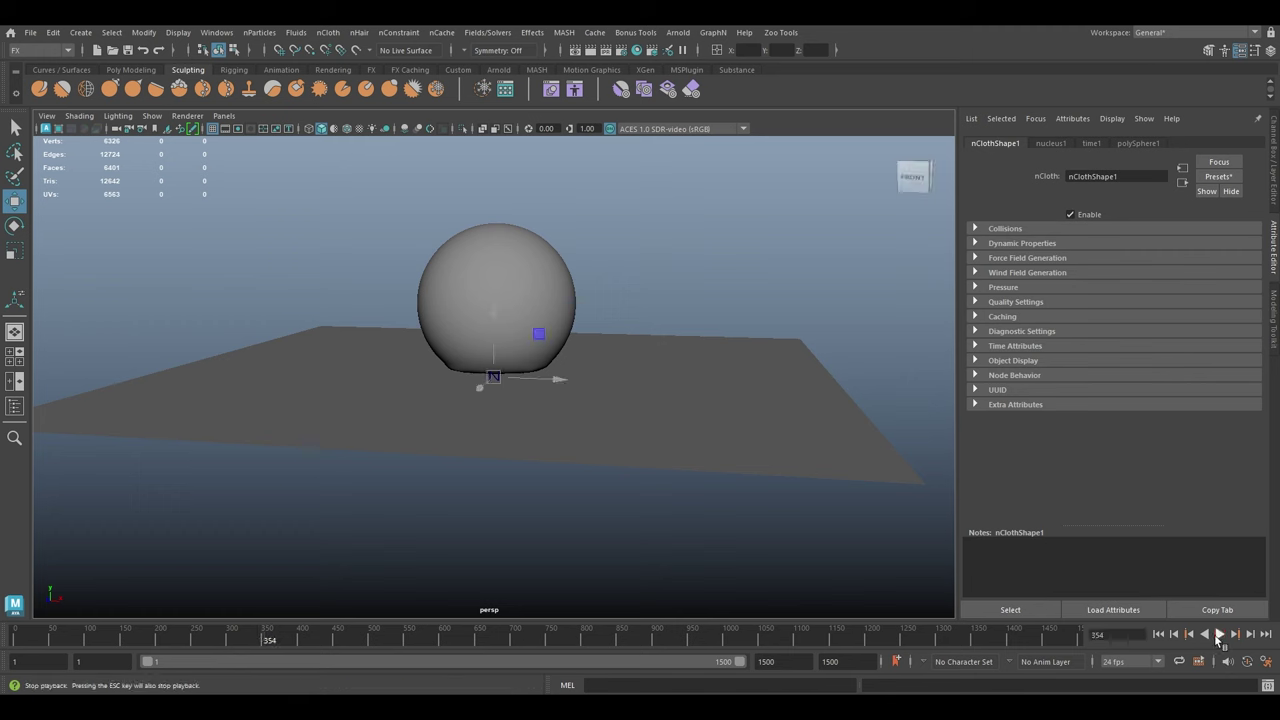
left_click(1157, 635)
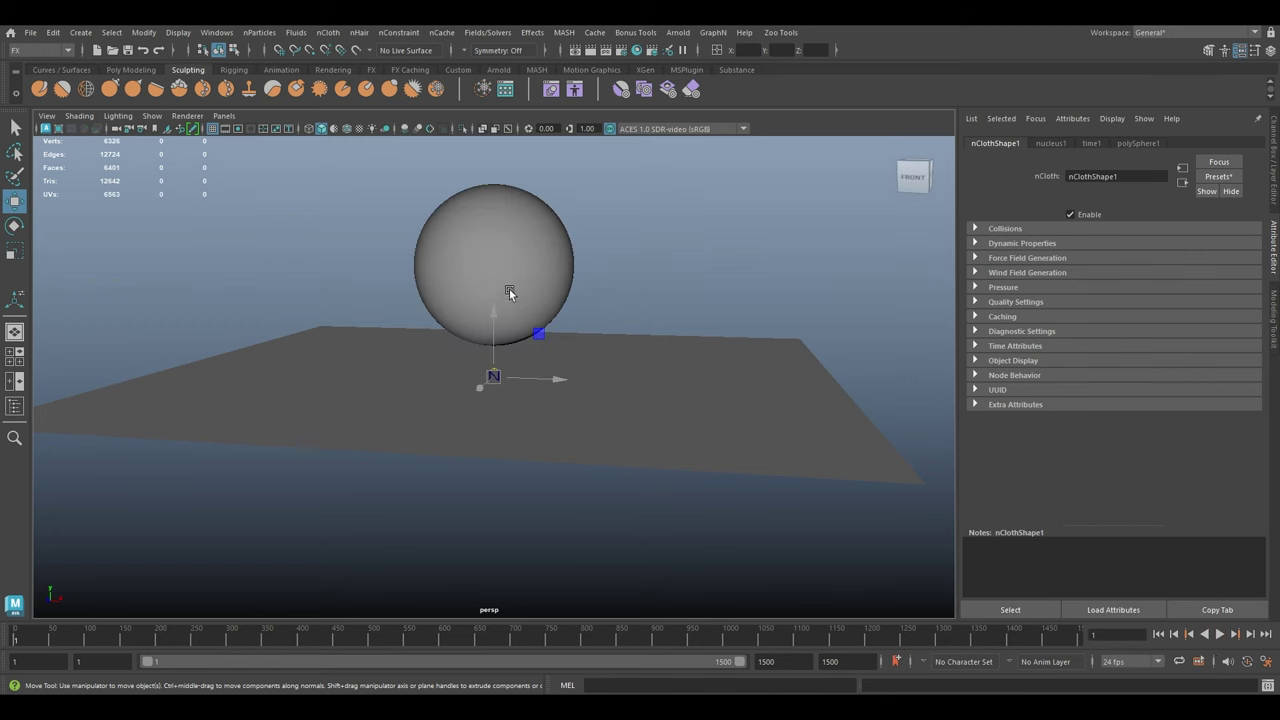
Lower the cloth sphere slightly closer to the plane, play the first few frames briefly, and return to frame 1.
left_click_drag(541, 330, 557, 327, "alt")
left_click(556, 362)
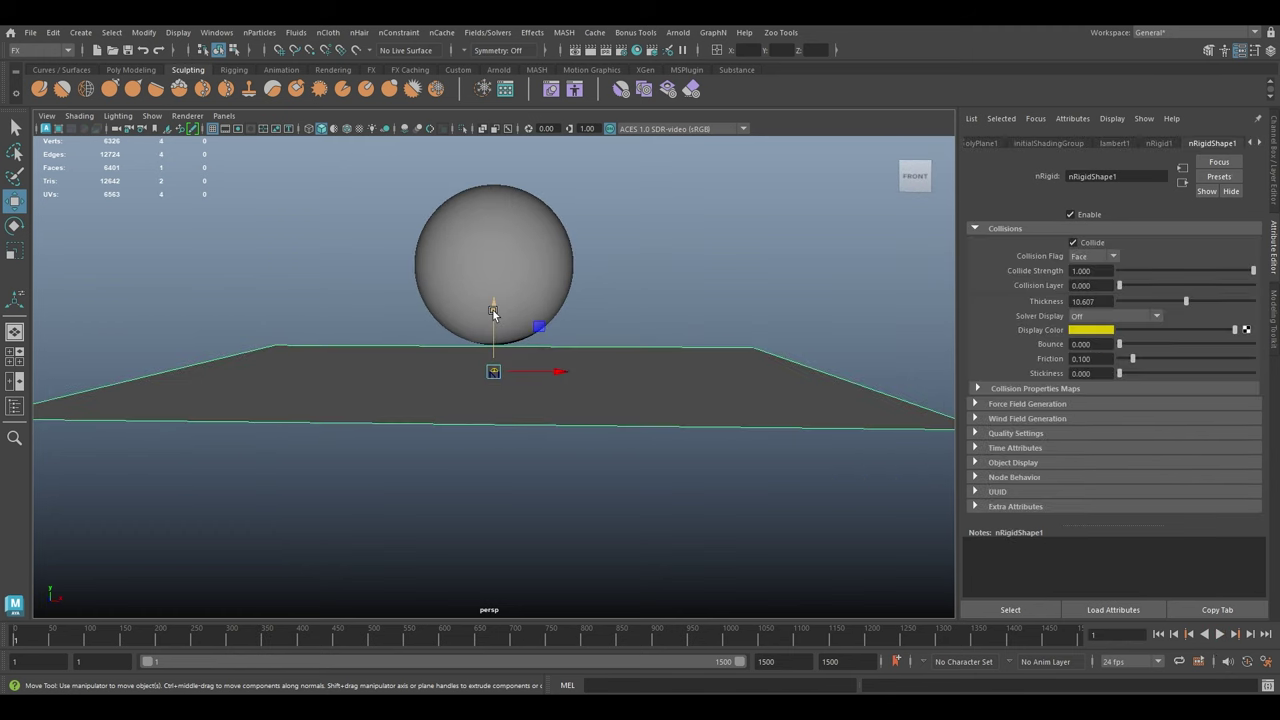
left_click(495, 262)
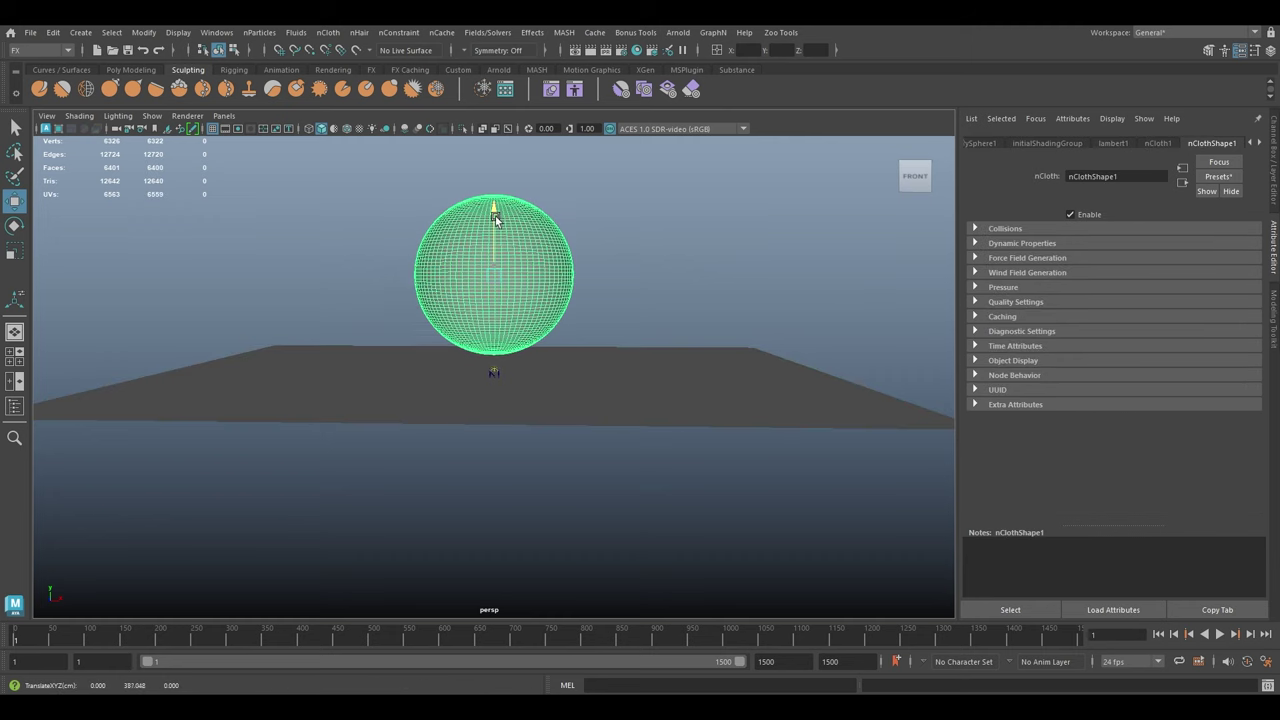
left_click(1219, 634)
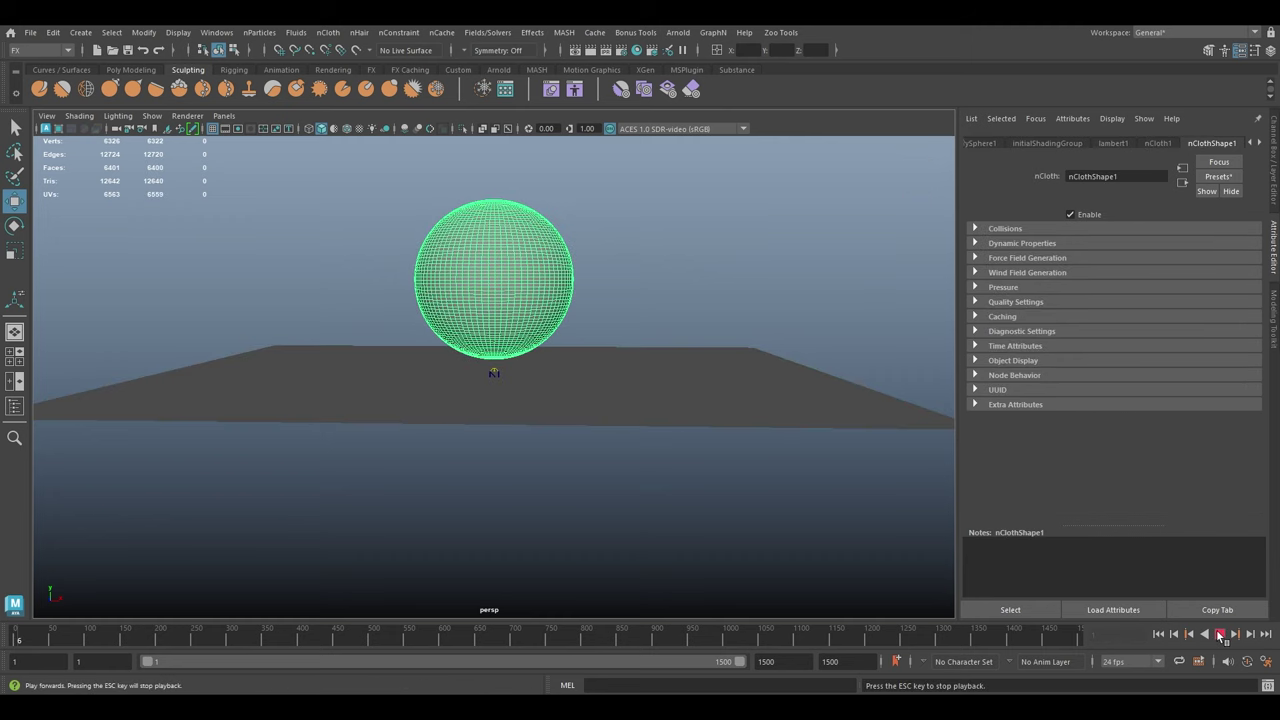
left_click(1219, 634)
left_click(1158, 634)
Set the cloth sphere's Pressure to 0.4 with the Manual Pressure Setting method.
left_click_drag(817, 486, 529, 318, "alt")
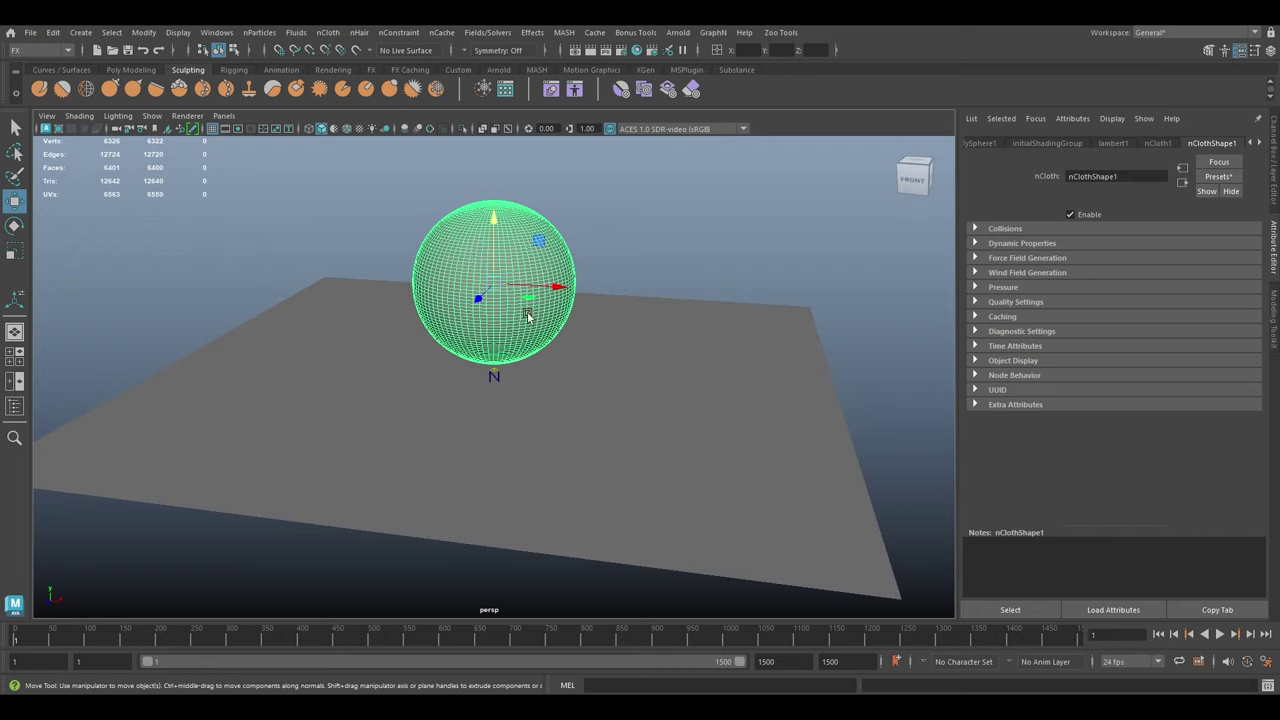
left_click_drag(500, 220, 646, 357, "alt")
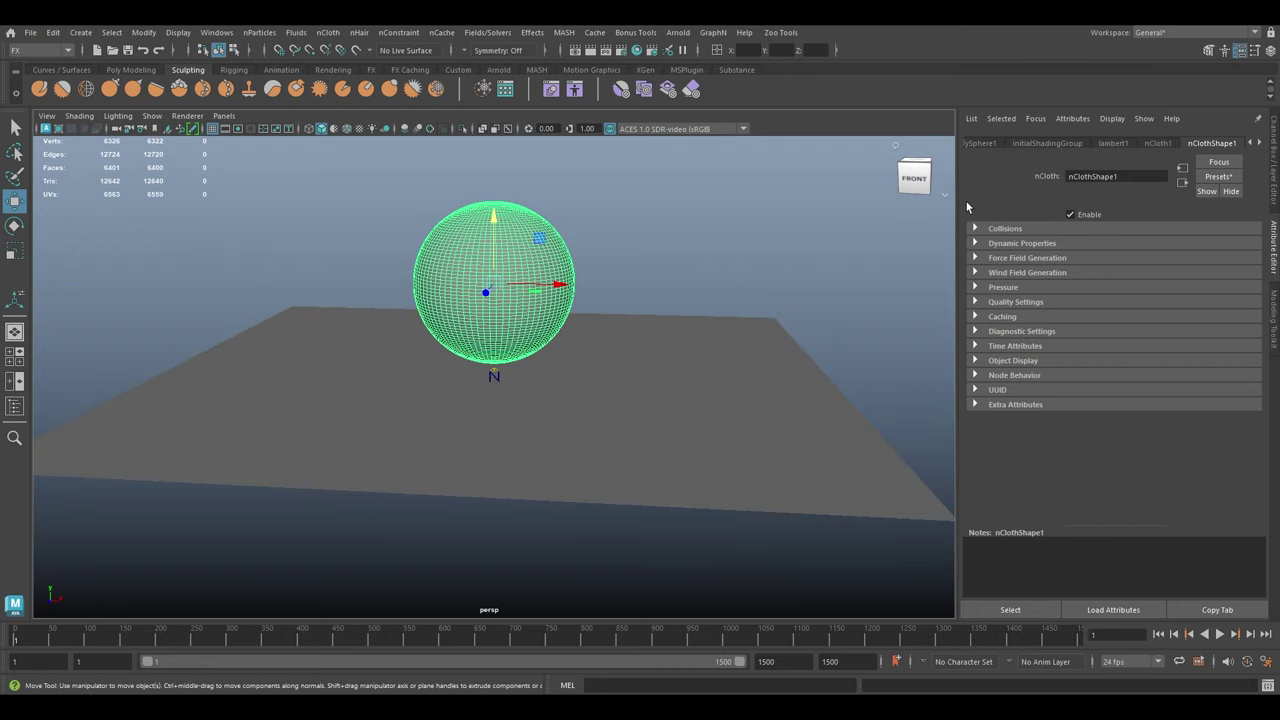
left_click_drag(672, 262, 651, 279, "alt")
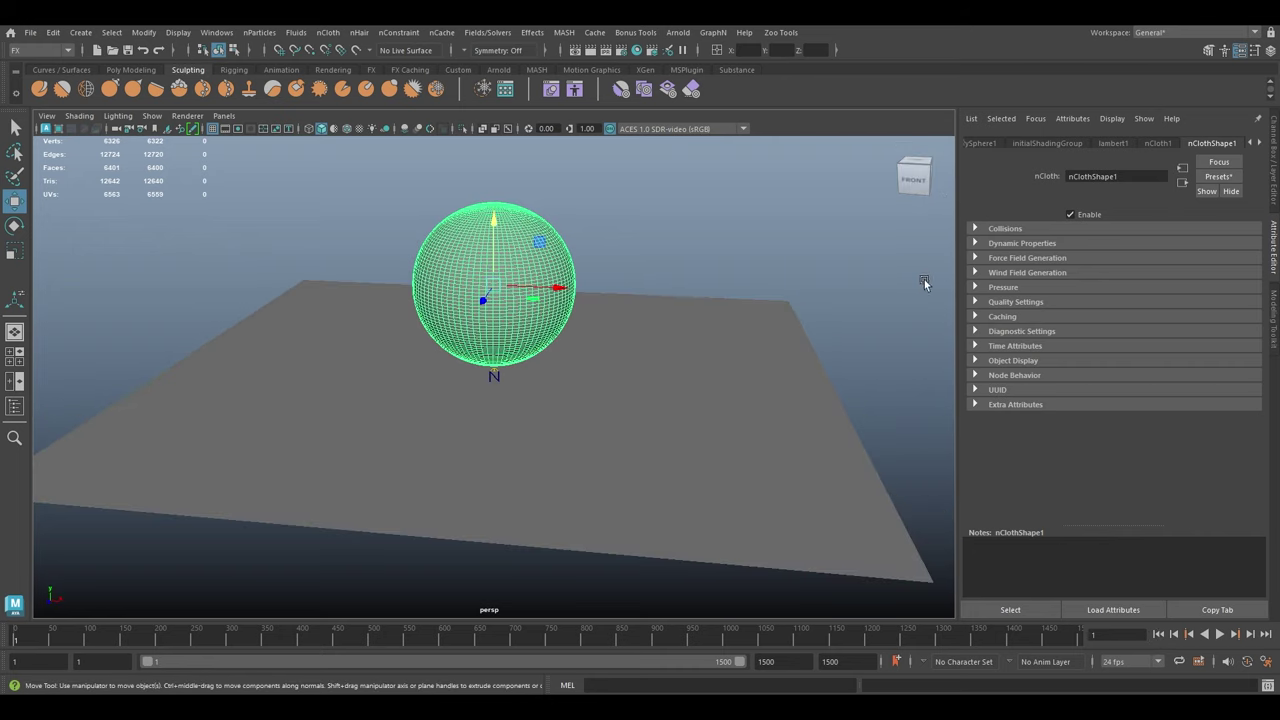
left_click(1003, 287)
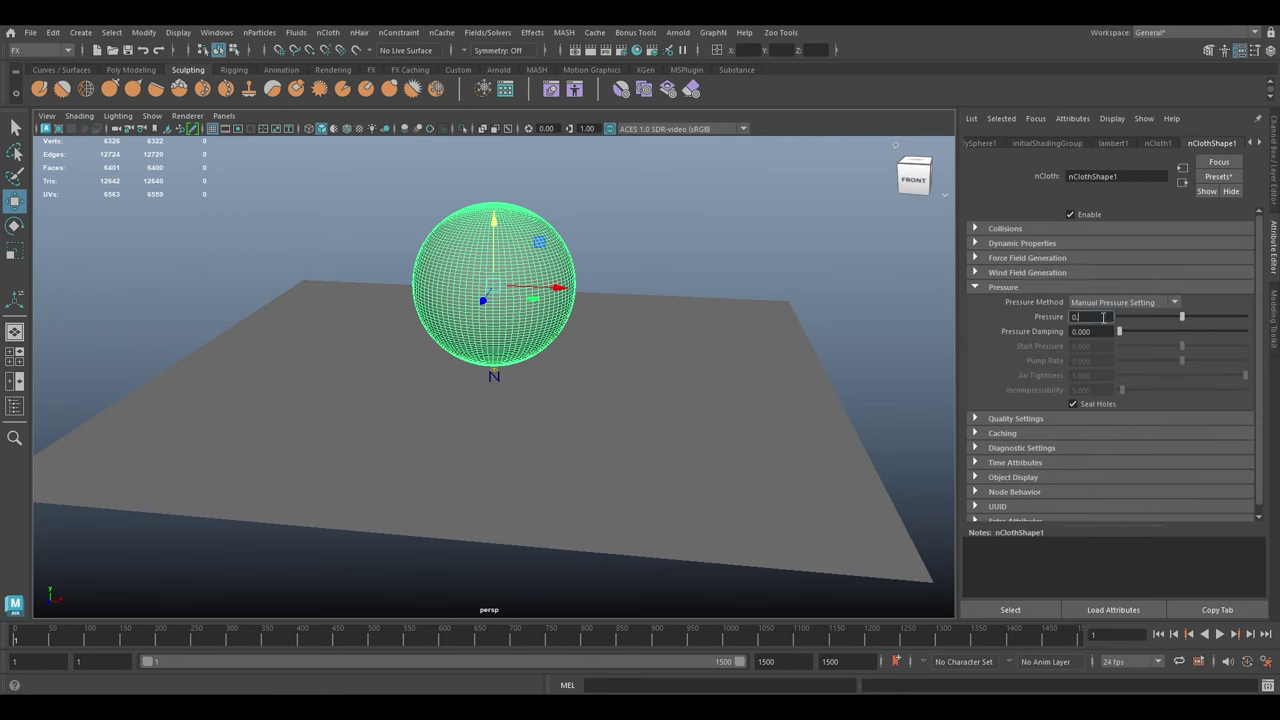
key("Return")
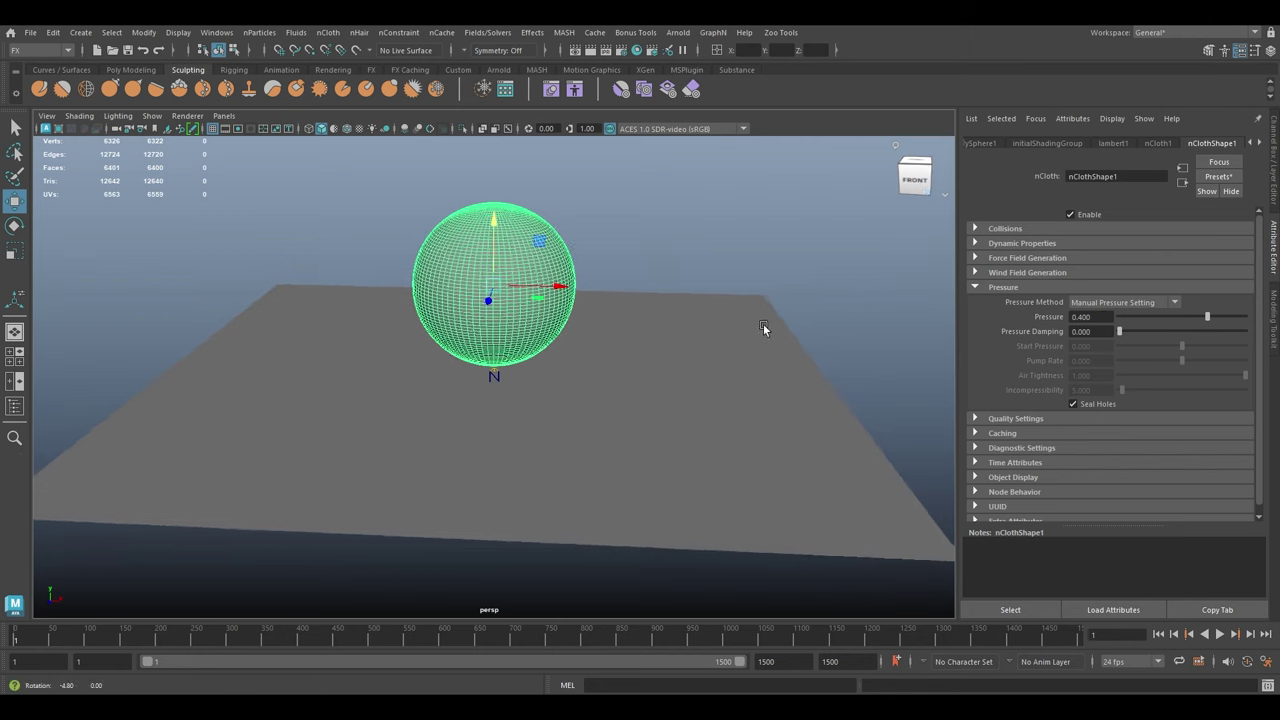
Play the simulation, inspect the cloth sphere on the plane in wireframe and shaded display, stop, and return to frame 1.
left_click(1218, 635)
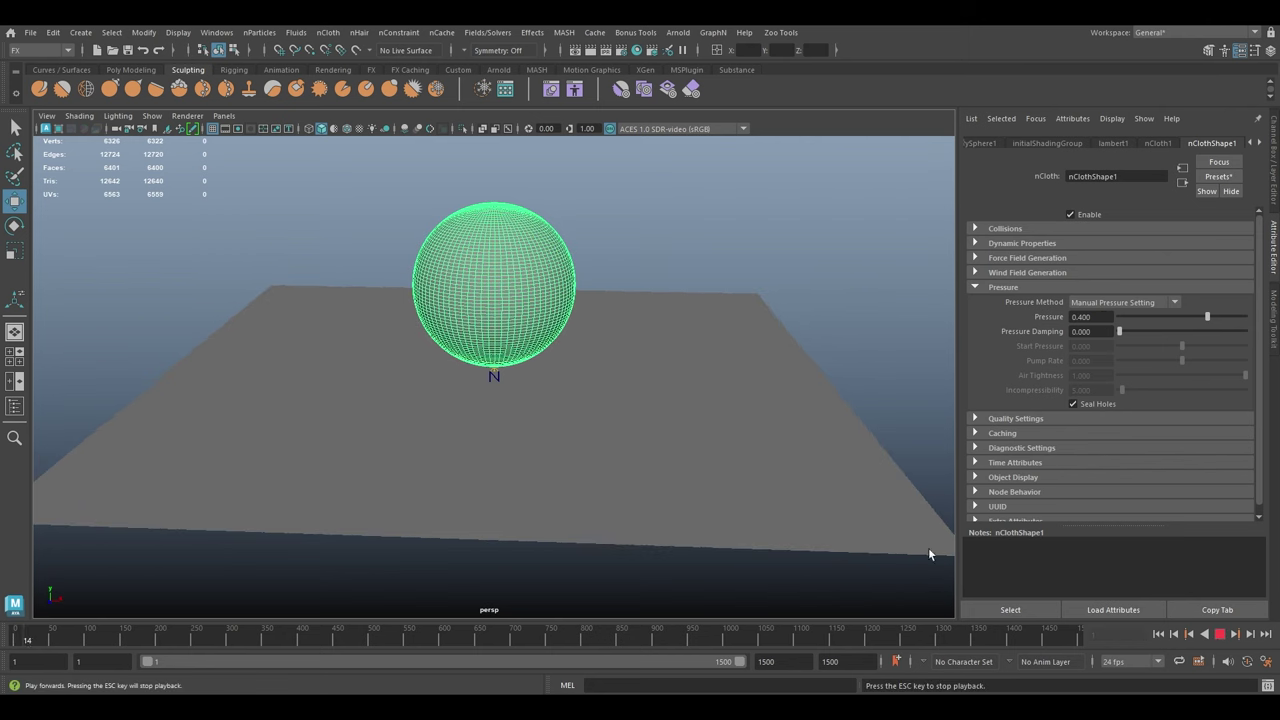
mouse_move(697, 535)
left_mouse_down("alt")
mouse_move(699, 521)
mouse_move(695, 545)
left_mouse_up("alt")
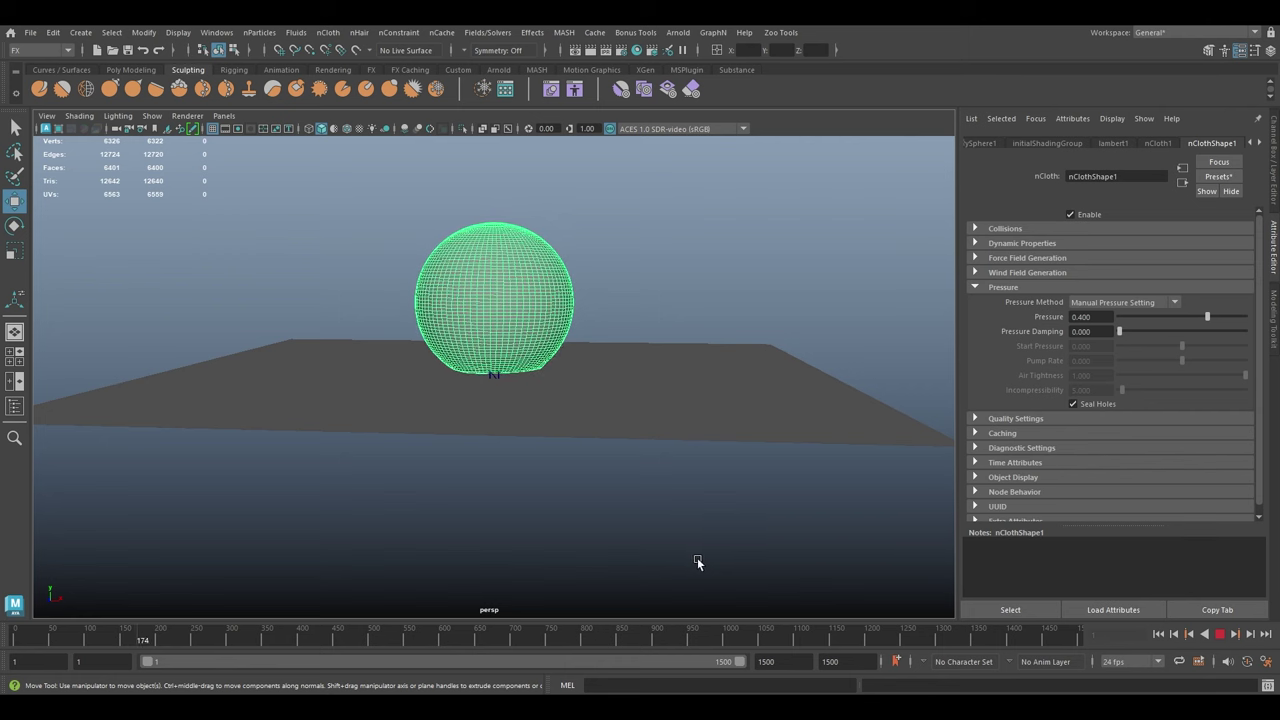
left_click(322, 129)
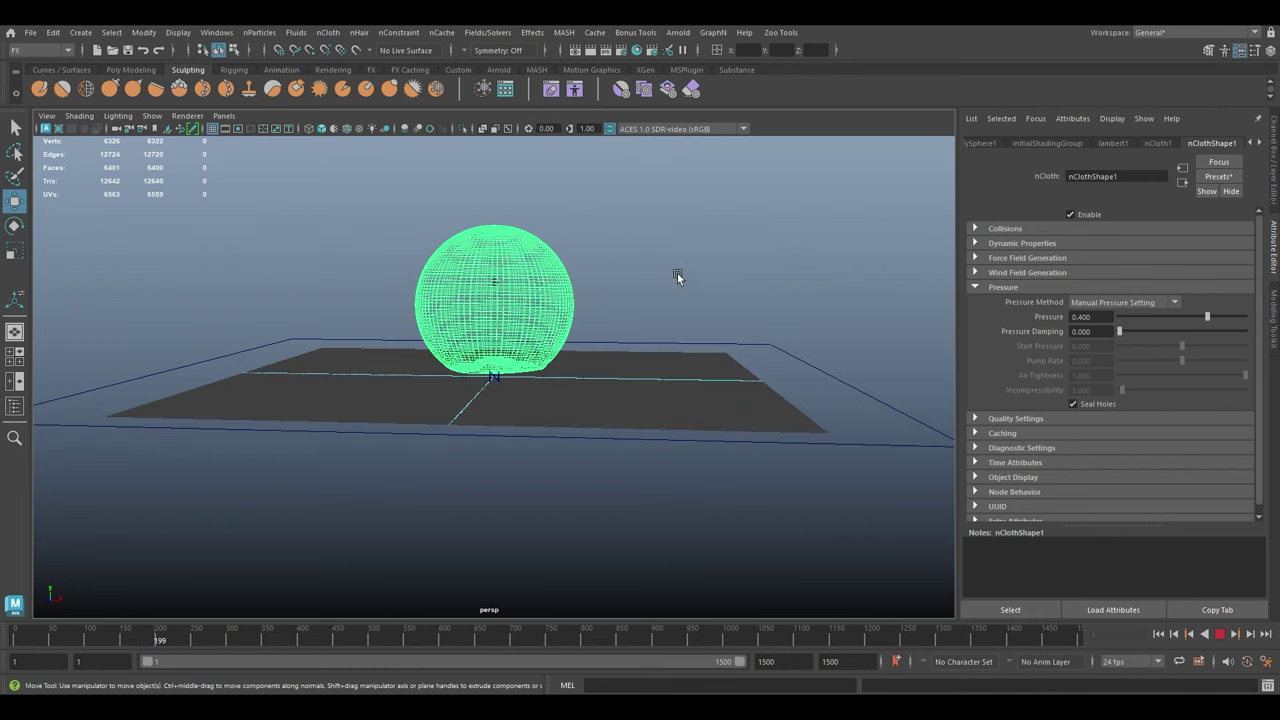
left_click(324, 129)
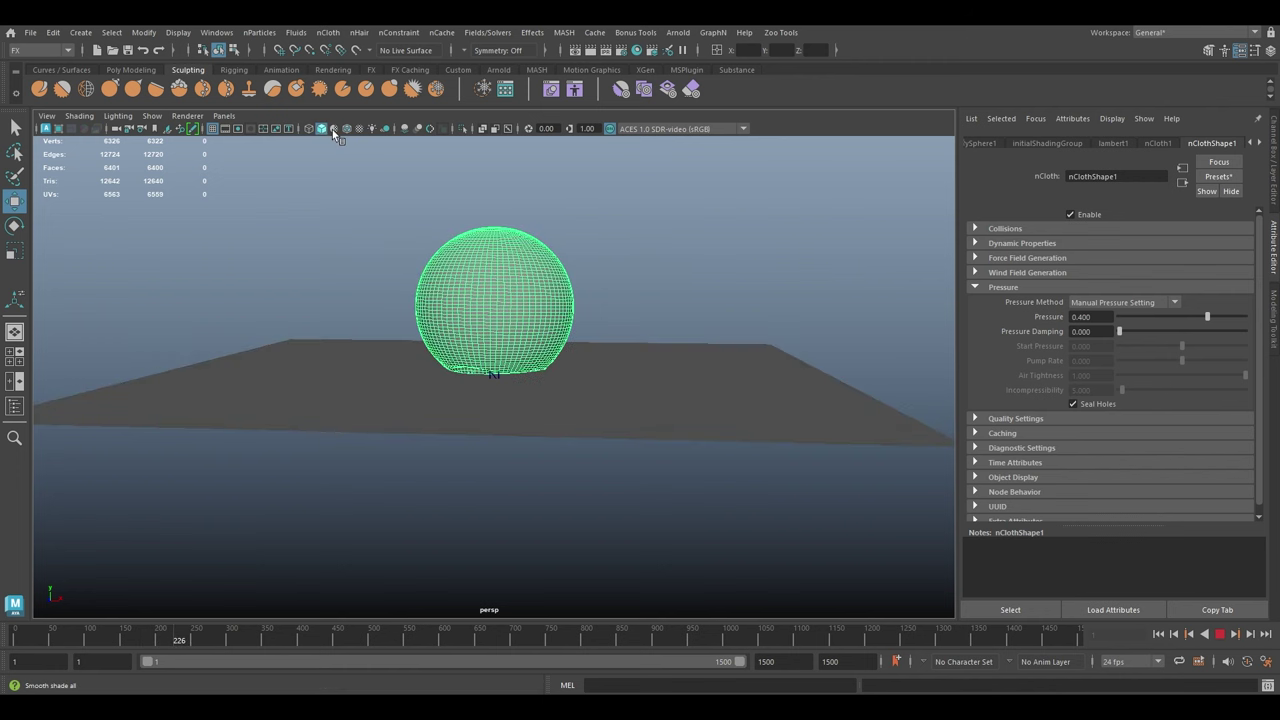
left_click_drag(597, 218, 560, 220, "alt")
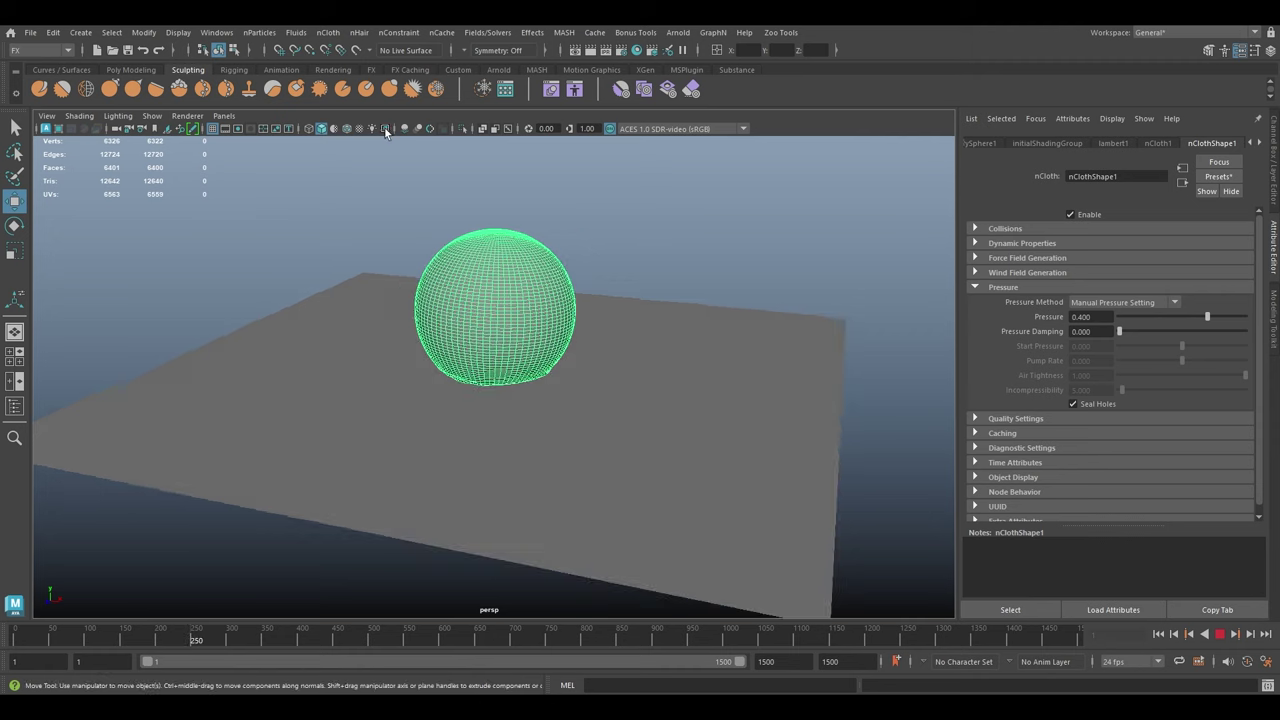
left_click(350, 128)
left_click(350, 128)
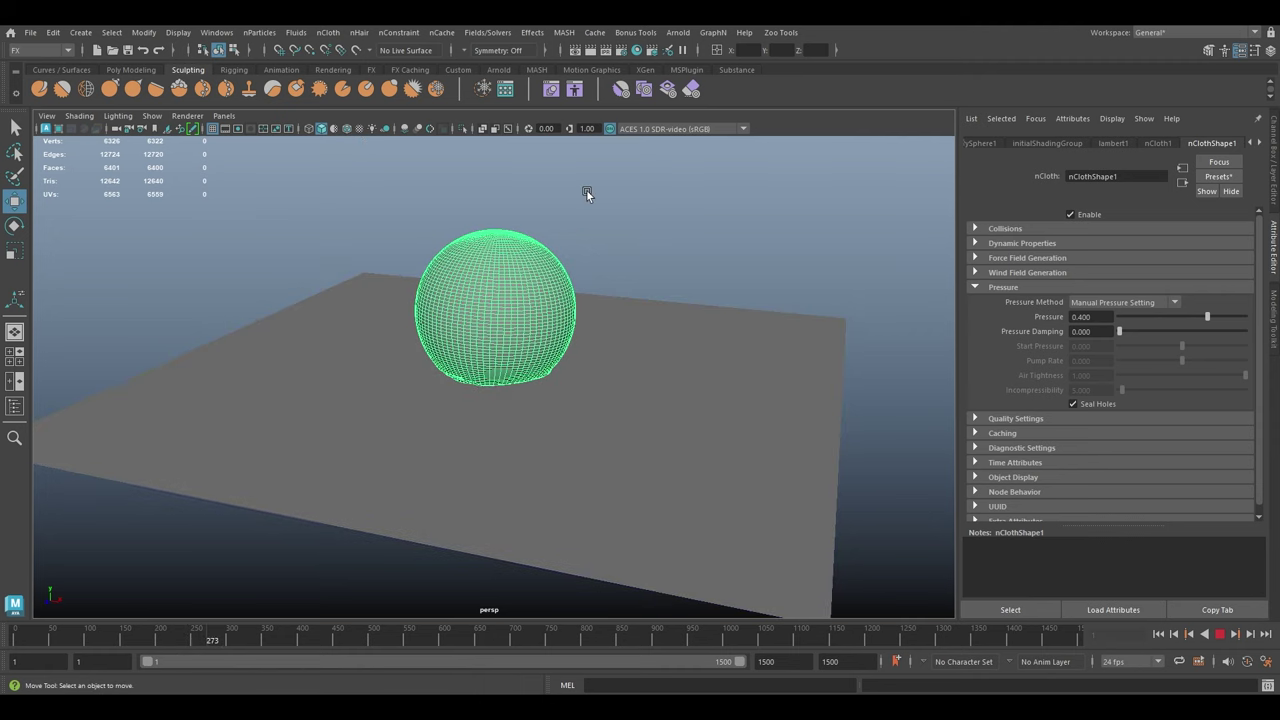
left_click(729, 241)
mouse_move(737, 244)
left_mouse_down("alt")
mouse_move(759, 229)
mouse_move(721, 265)
mouse_move(759, 271)
mouse_move(827, 237)
mouse_move(793, 273)
mouse_move(729, 263)
mouse_move(714, 346)
mouse_move(703, 326)
mouse_move(698, 341)
left_mouse_up("alt")
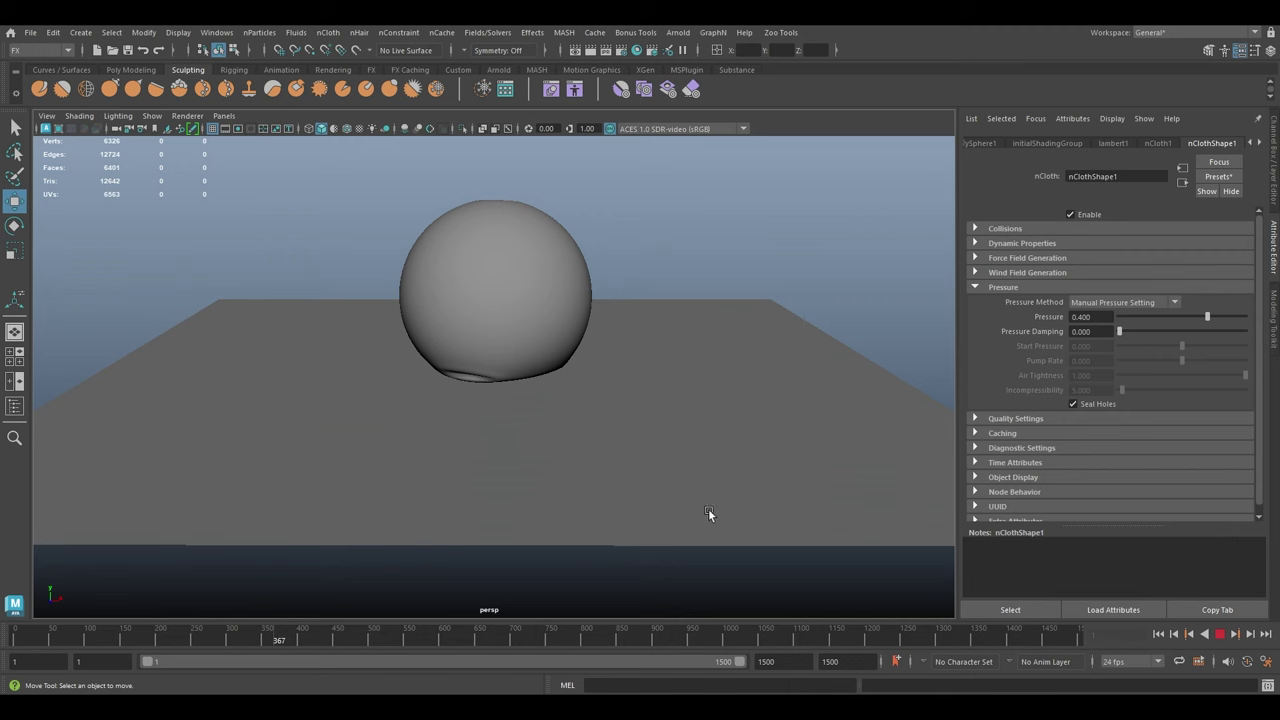
left_click(1219, 634)
left_click(1158, 634)
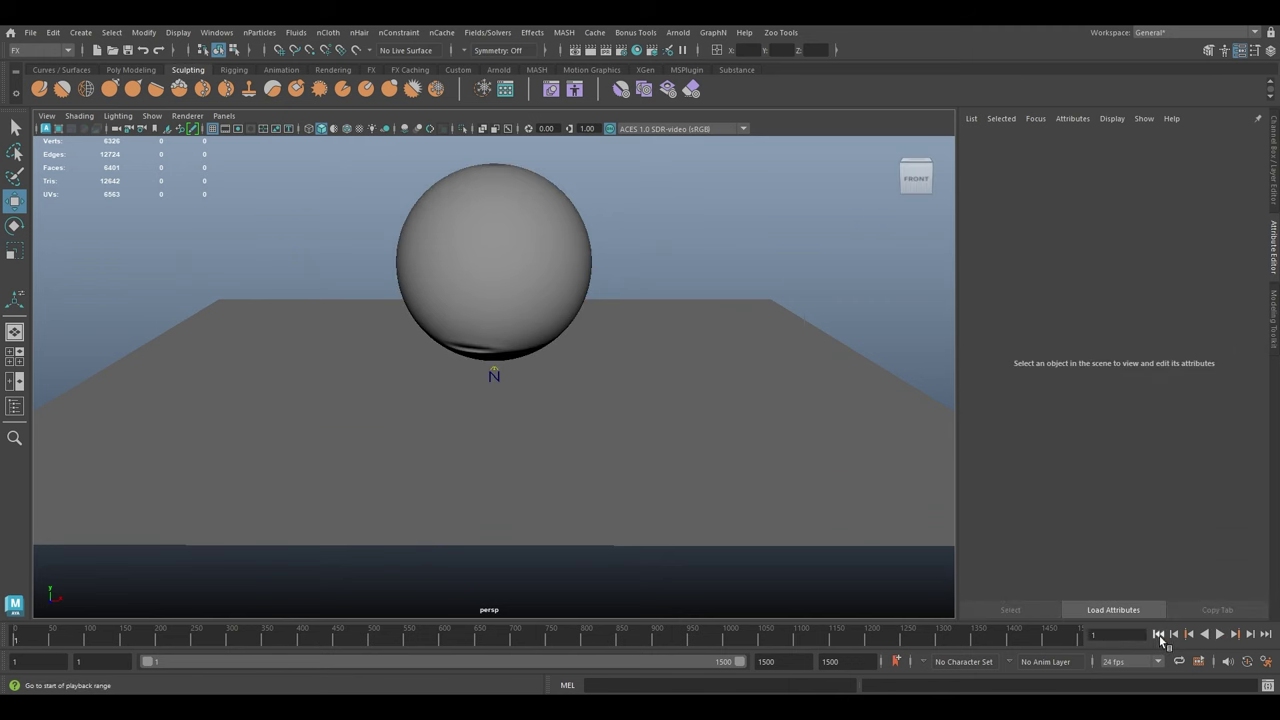
Create a second, smaller polygon sphere over the top of the cloth sphere and scale it.
left_click_drag(697, 380, 607, 304, "alt")
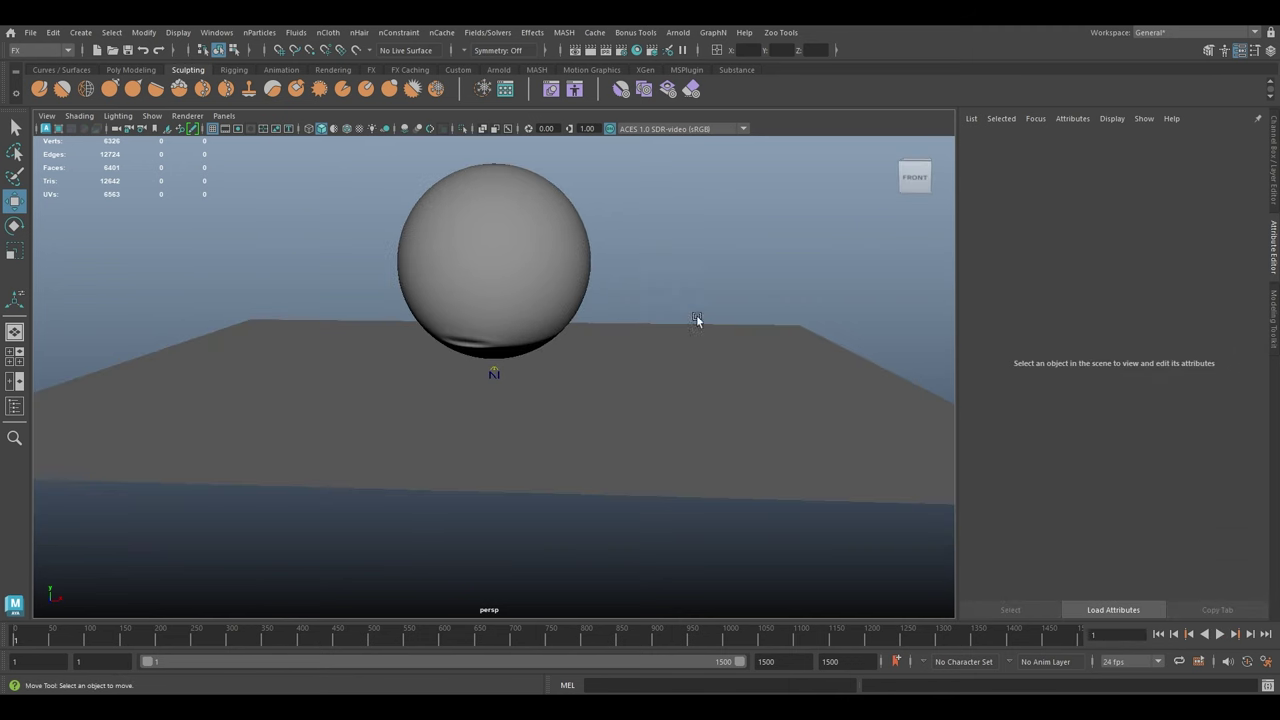
left_click_drag(811, 203, 814, 244, "alt")
right_click_drag(814, 244, 864, 248, "shift")
left_click_drag(490, 326, 425, 320)
key("r")
left_click_drag(546, 261, 558, 263)
key("w")
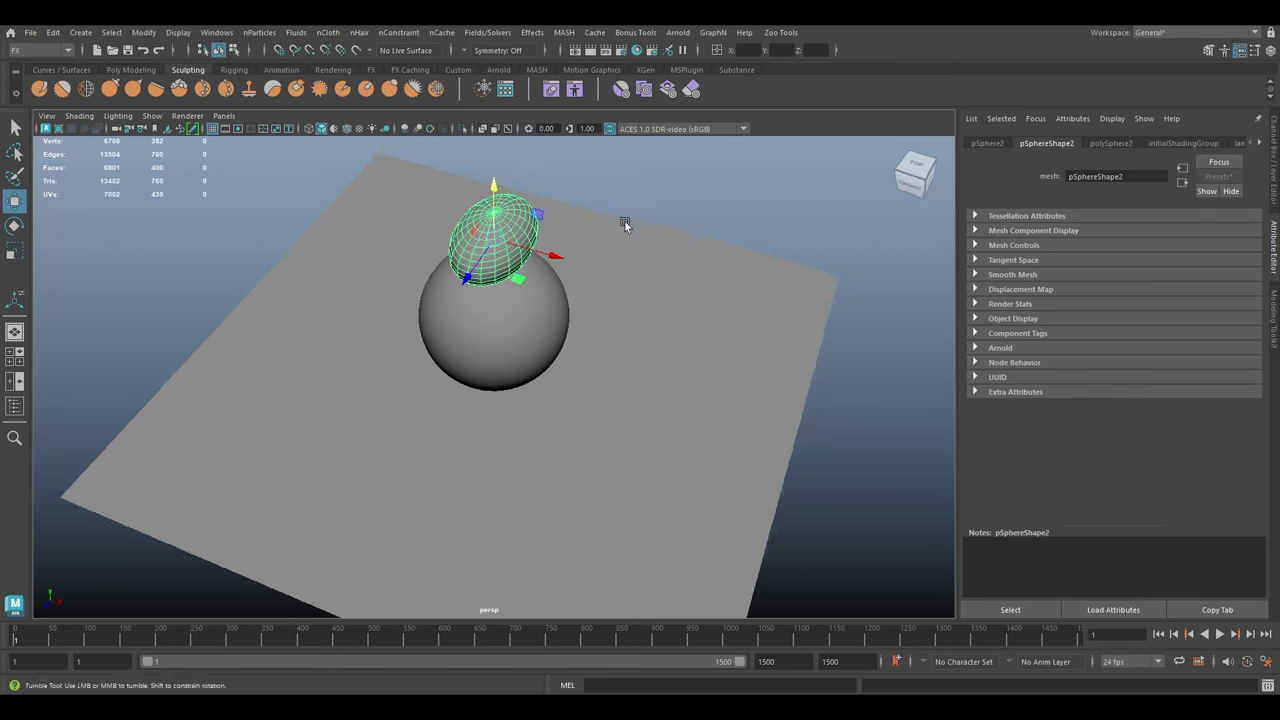
Raise the small sphere clear of the cloth sphere and make it a passive collider.
left_click_drag(624, 220, 647, 264, "alt")
scroll(637, 297, "up", 2)
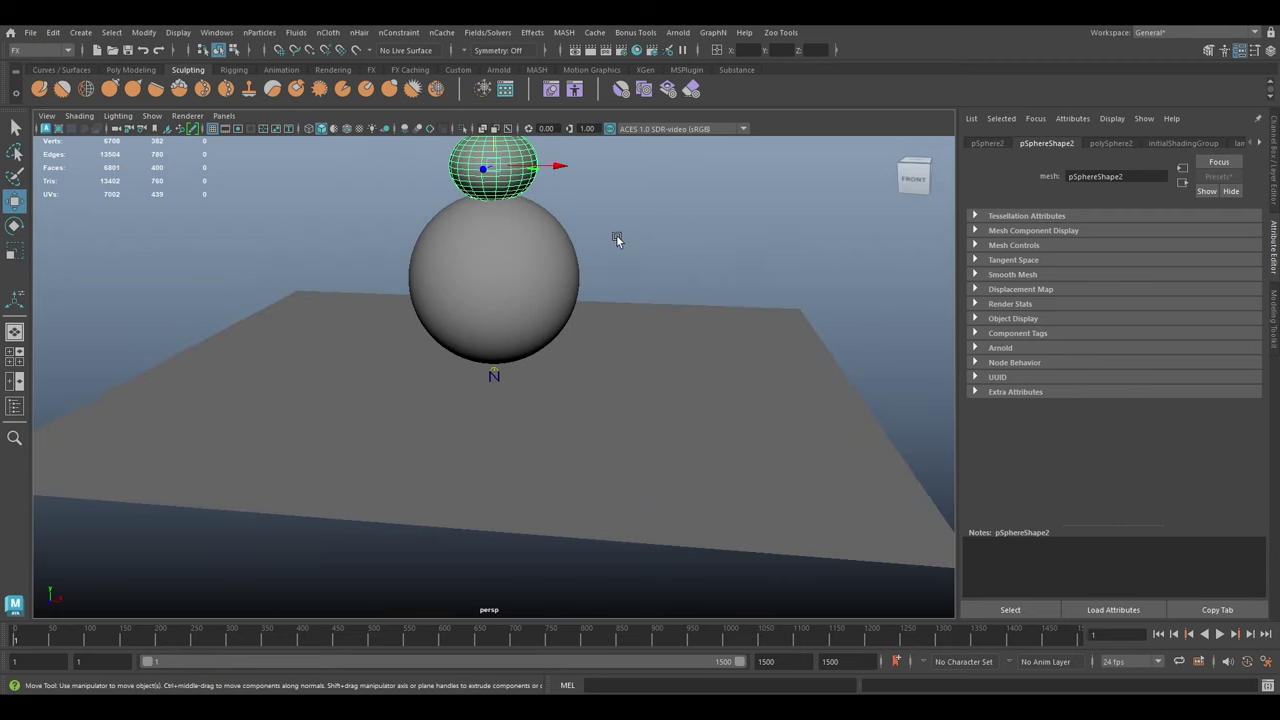
middle_click_drag(592, 212, 609, 278, "alt")
left_click_drag(513, 172, 513, 158)
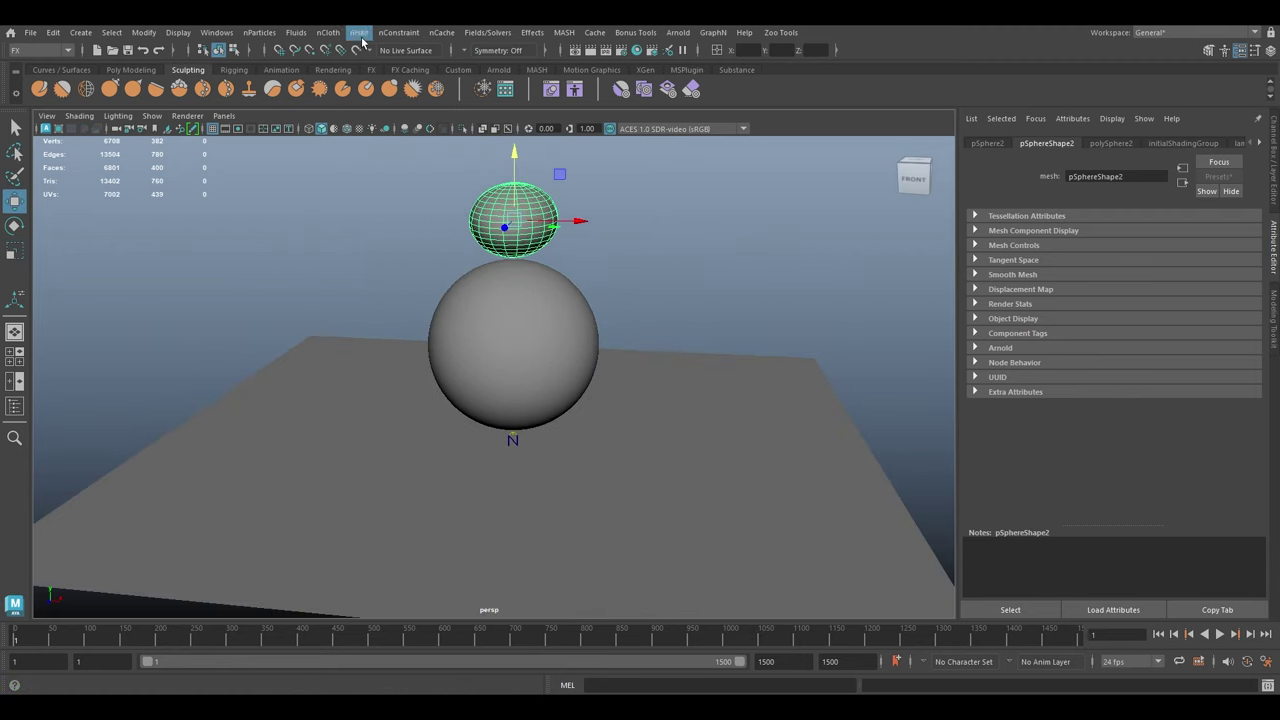
left_click(330, 33)
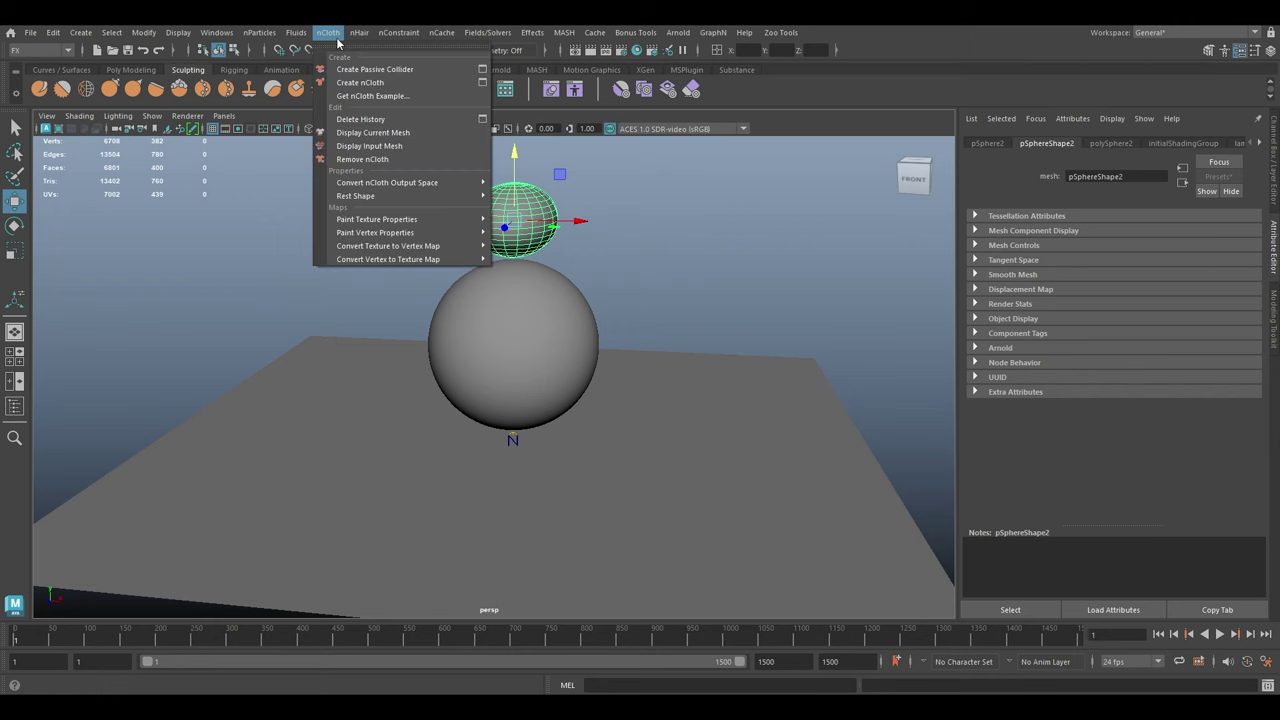
left_click(405, 70)
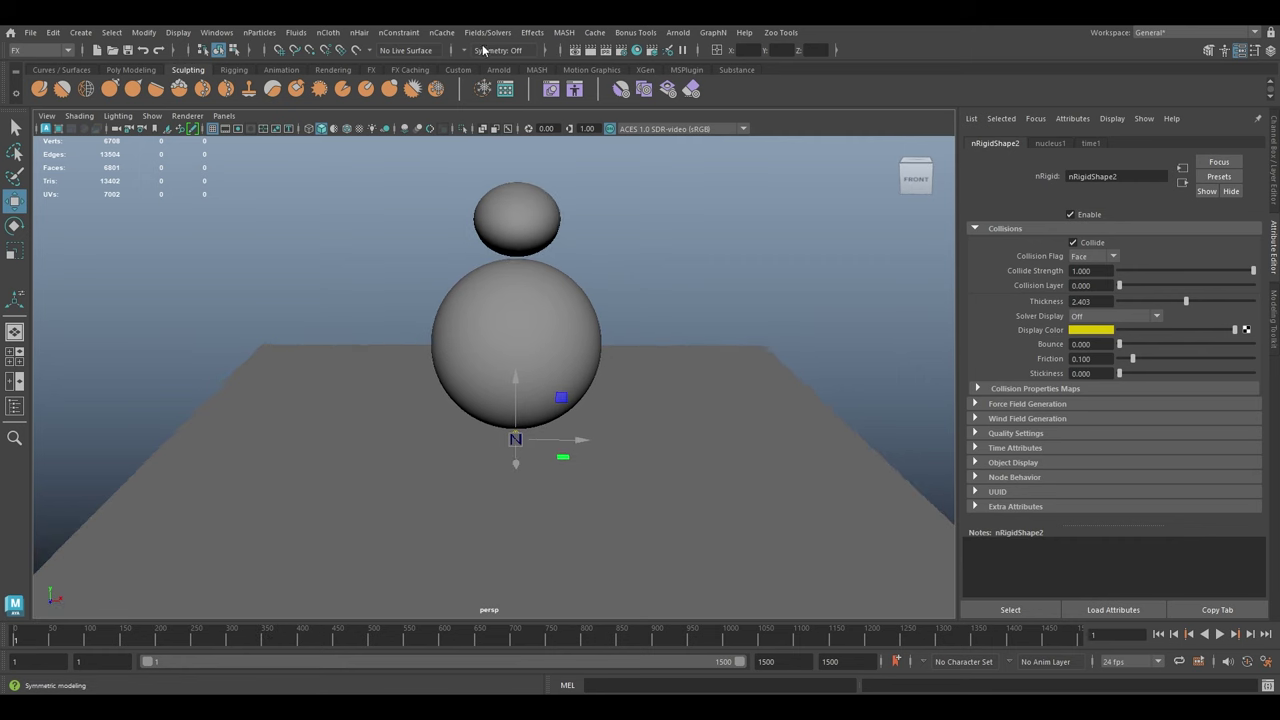
Start Interactive Playback with the small collider sphere selected and watch the cloth sphere land on the plane.
left_click(519, 215)
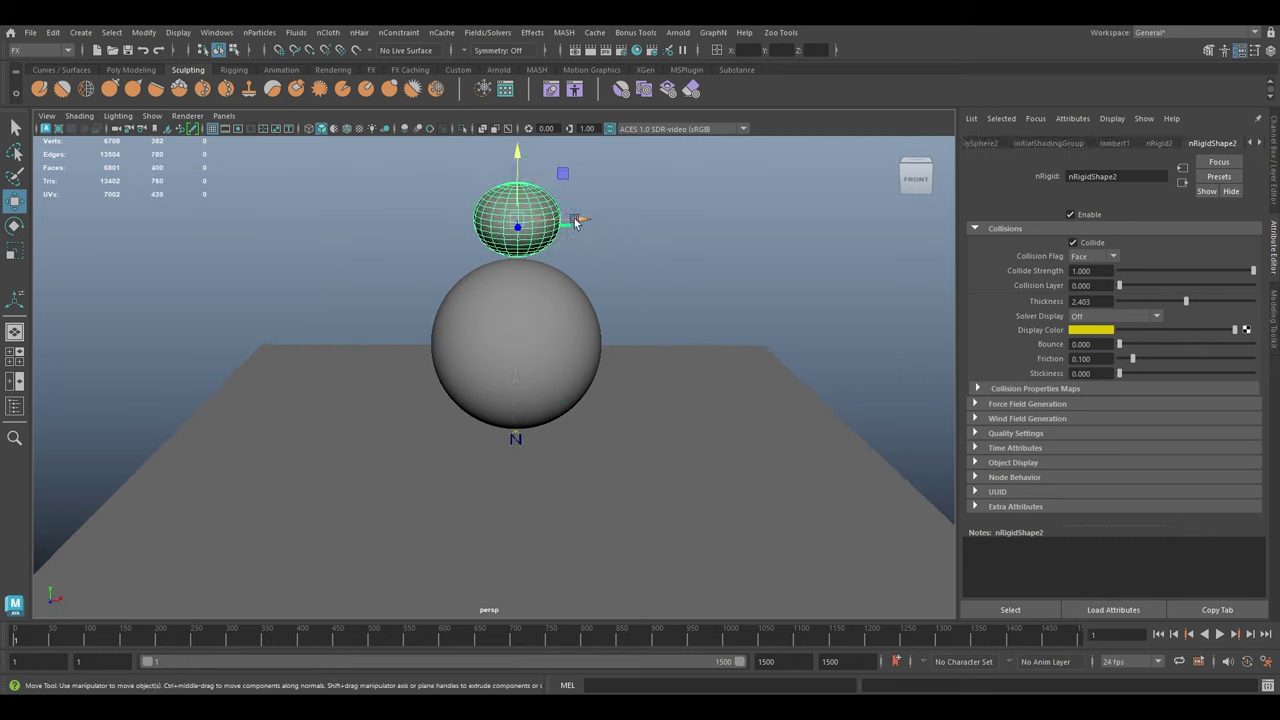
left_click(487, 33)
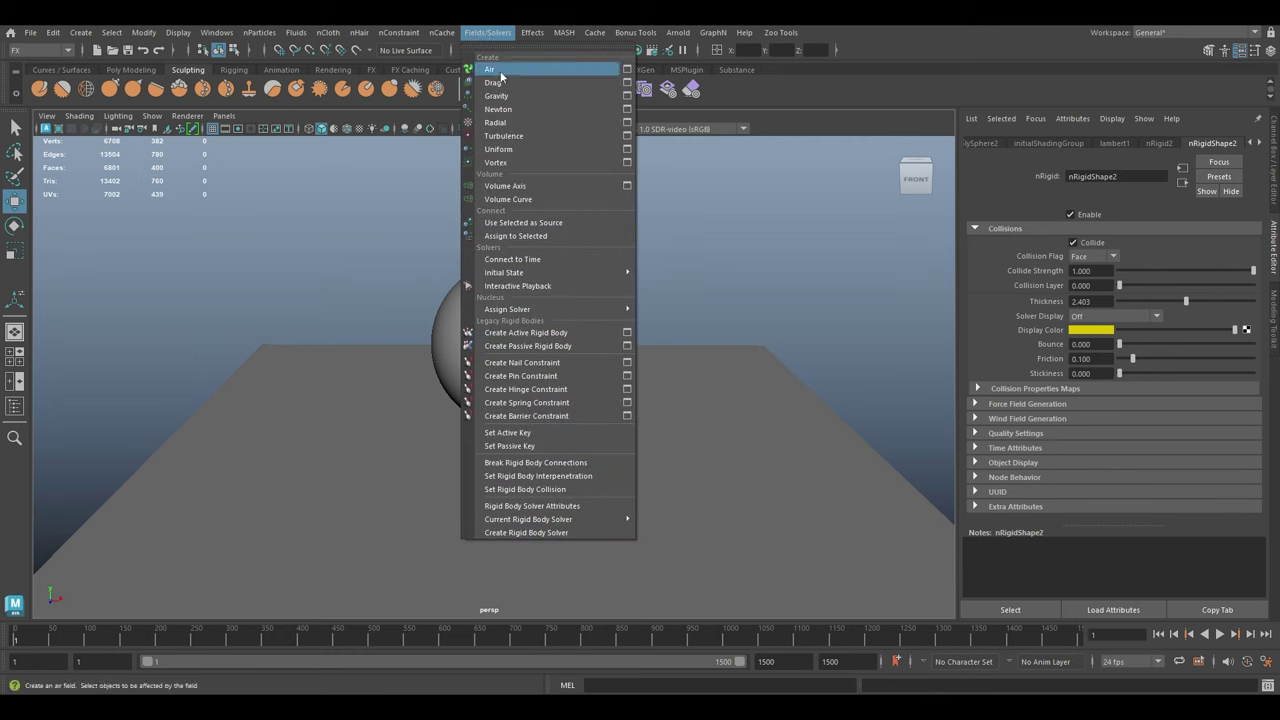
left_click(546, 287)
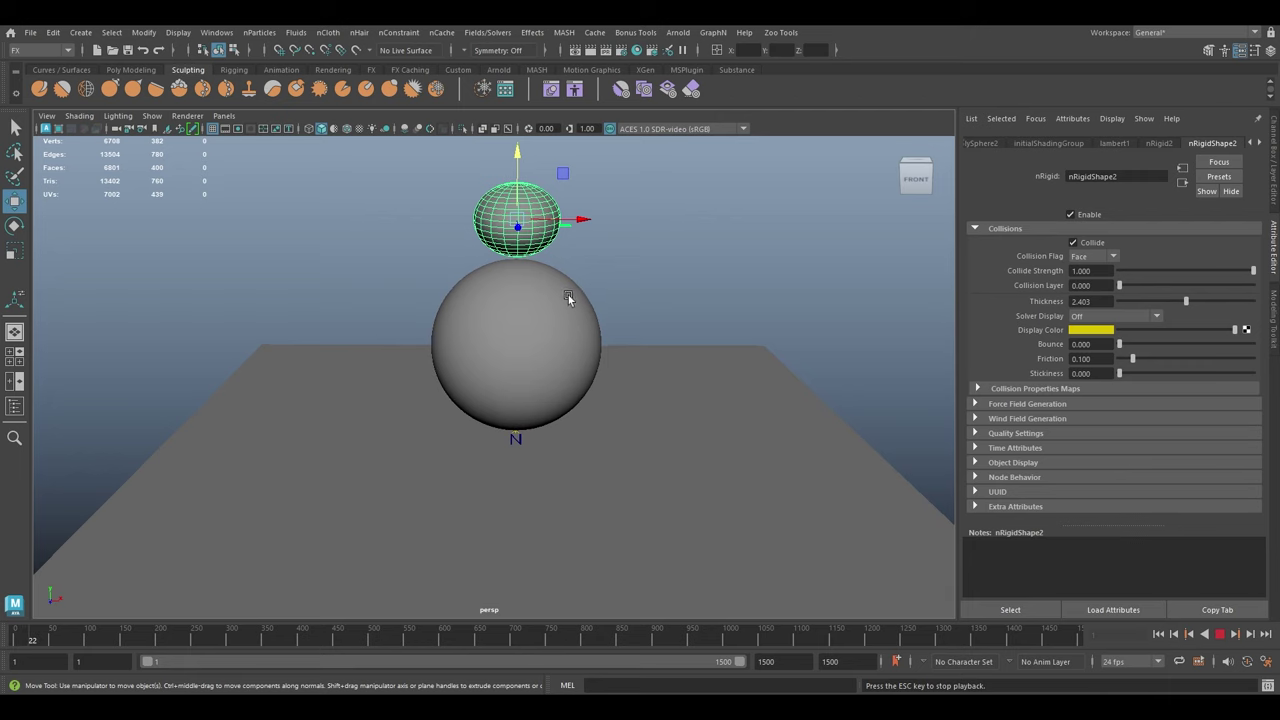
left_click_drag(568, 297, 550, 323, "alt")
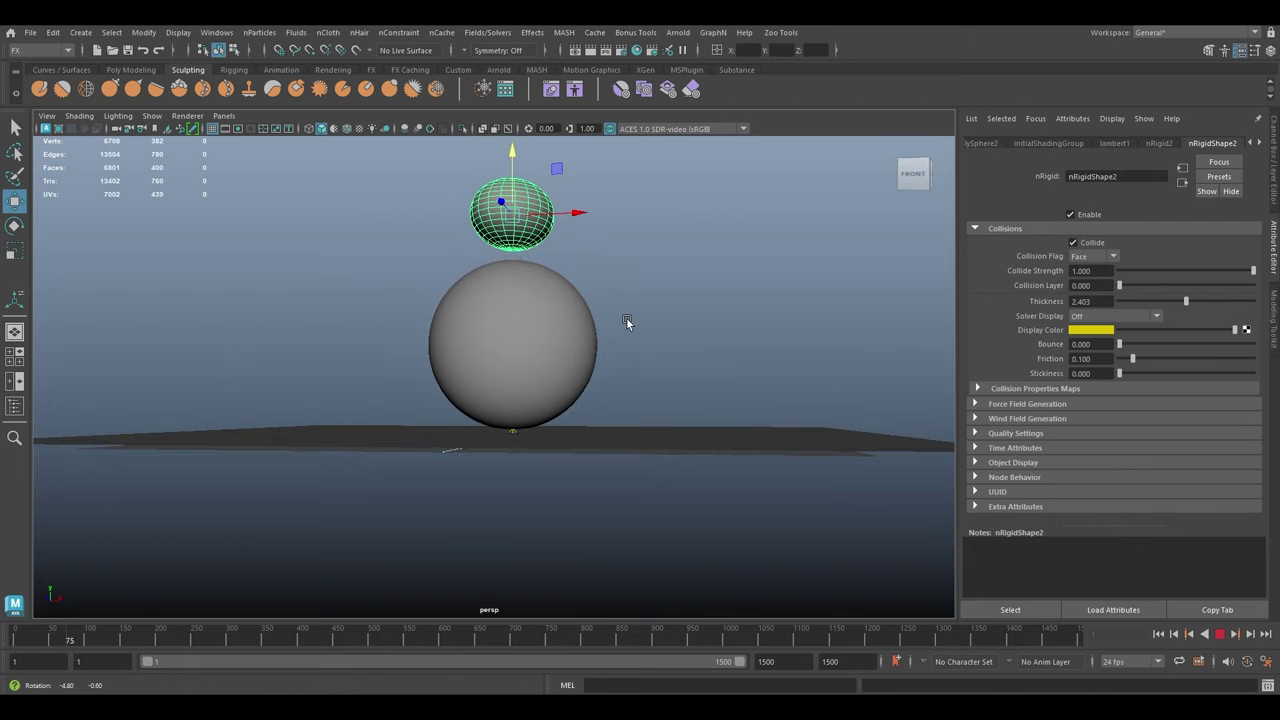
left_click_drag(612, 320, 441, 352, "alt")
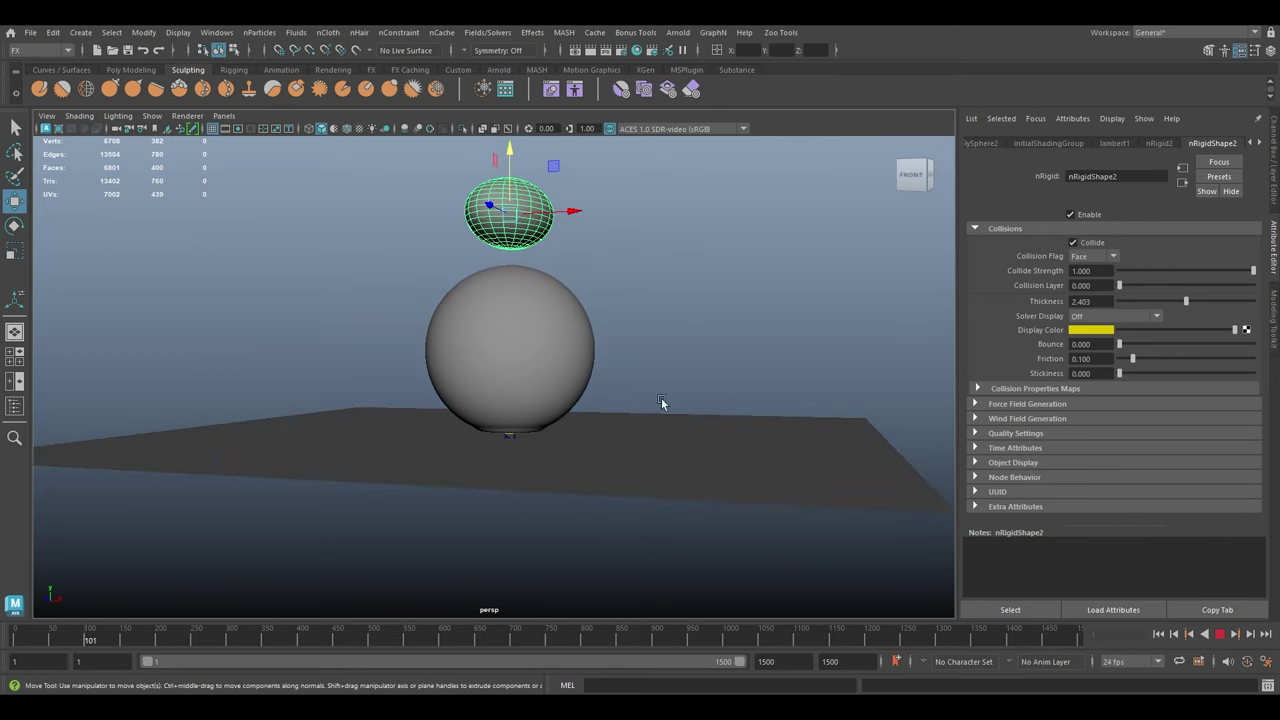
left_click_drag(640, 315, 632, 316, "alt")
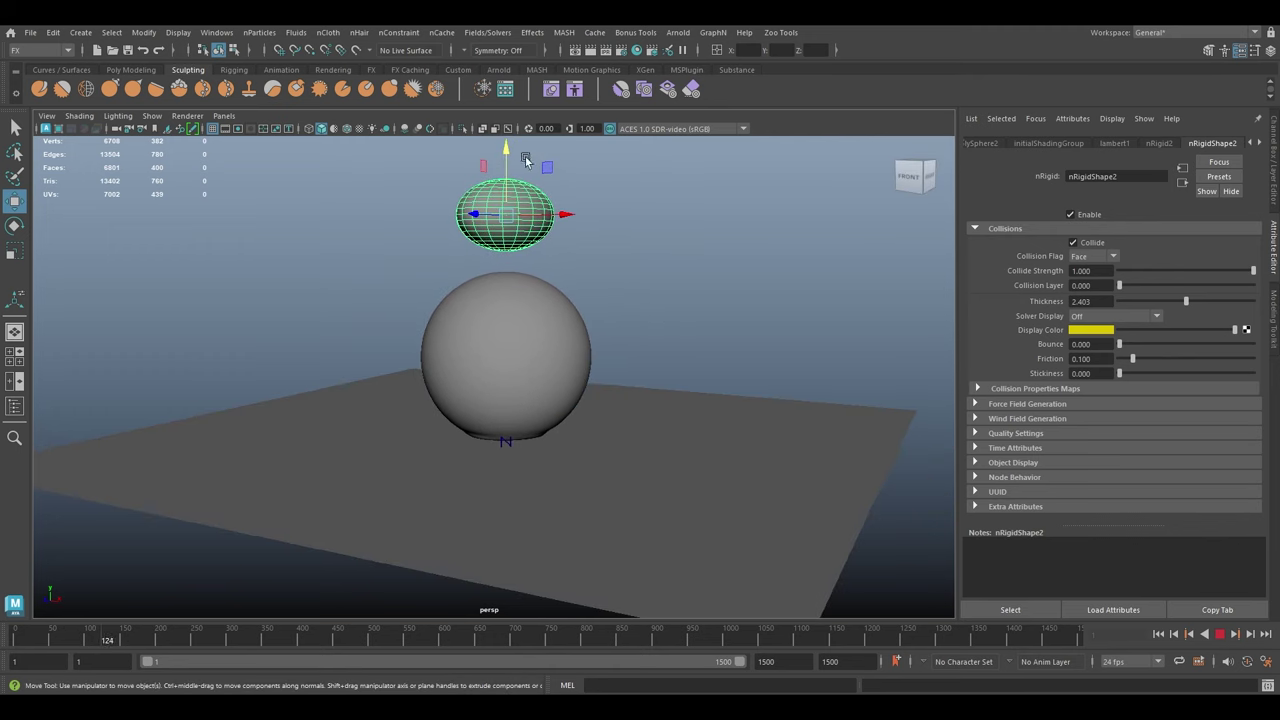
Push the small collider sphere down into the cloth sphere during interactive playback, and stop the playback.
left_click_drag(507, 146, 654, 295)
mouse_move(669, 349)
left_mouse_down("alt")
mouse_move(669, 334)
mouse_move(651, 335)
mouse_move(658, 317)
mouse_move(689, 362)
left_mouse_up("alt")
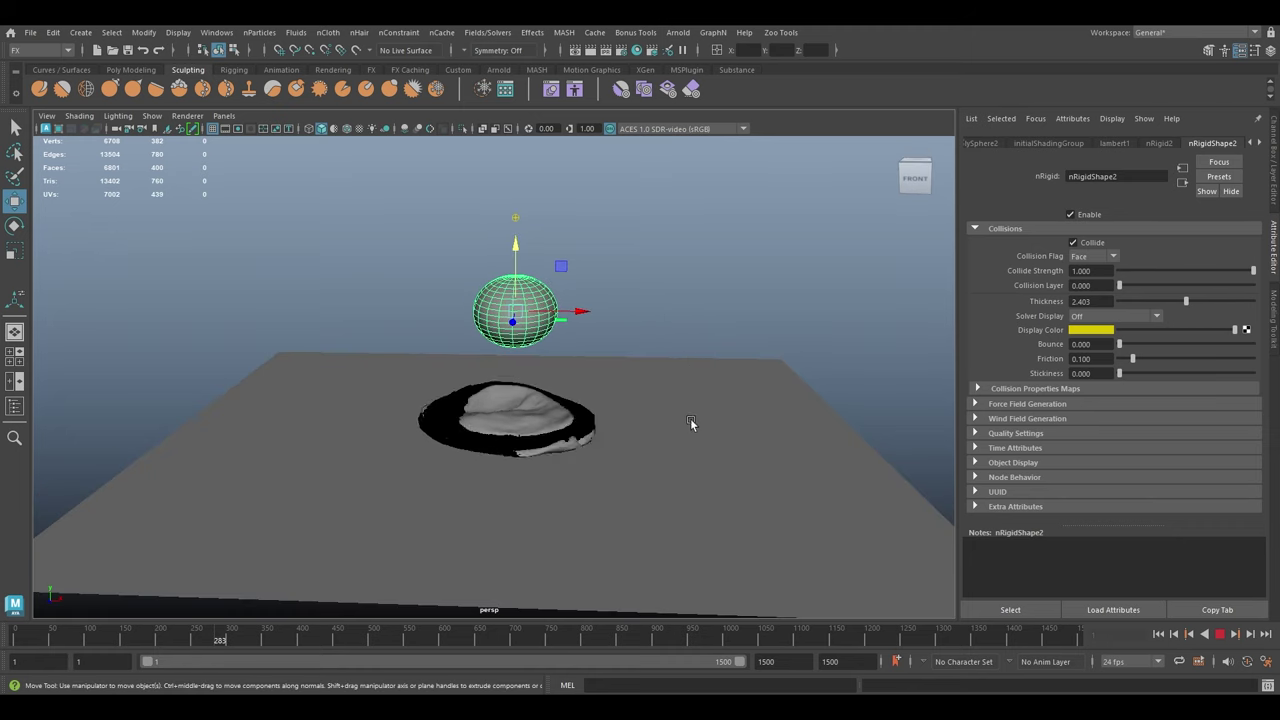
left_click_drag(690, 418, 752, 457, "alt")
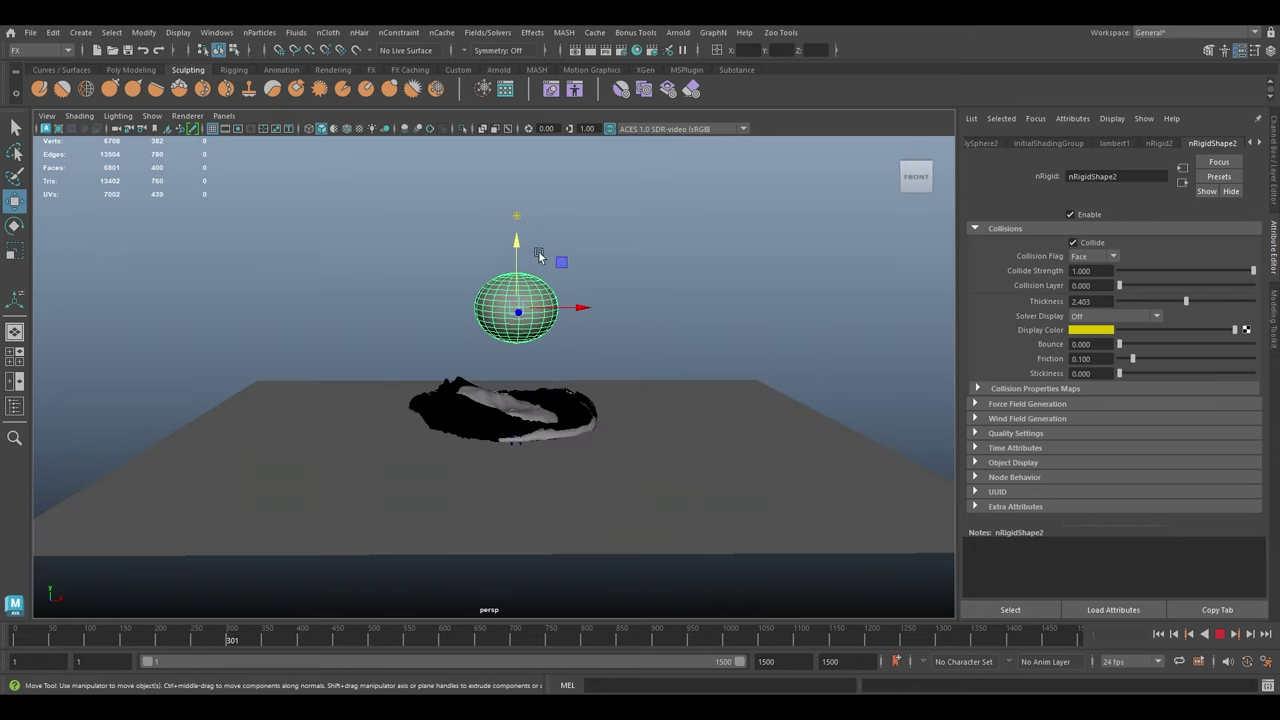
mouse_move(519, 253)
left_mouse_down()
mouse_move(522, 303)
mouse_move(545, 250)
mouse_move(533, 368)
mouse_move(541, 265)
left_mouse_up()
left_click(1221, 634)
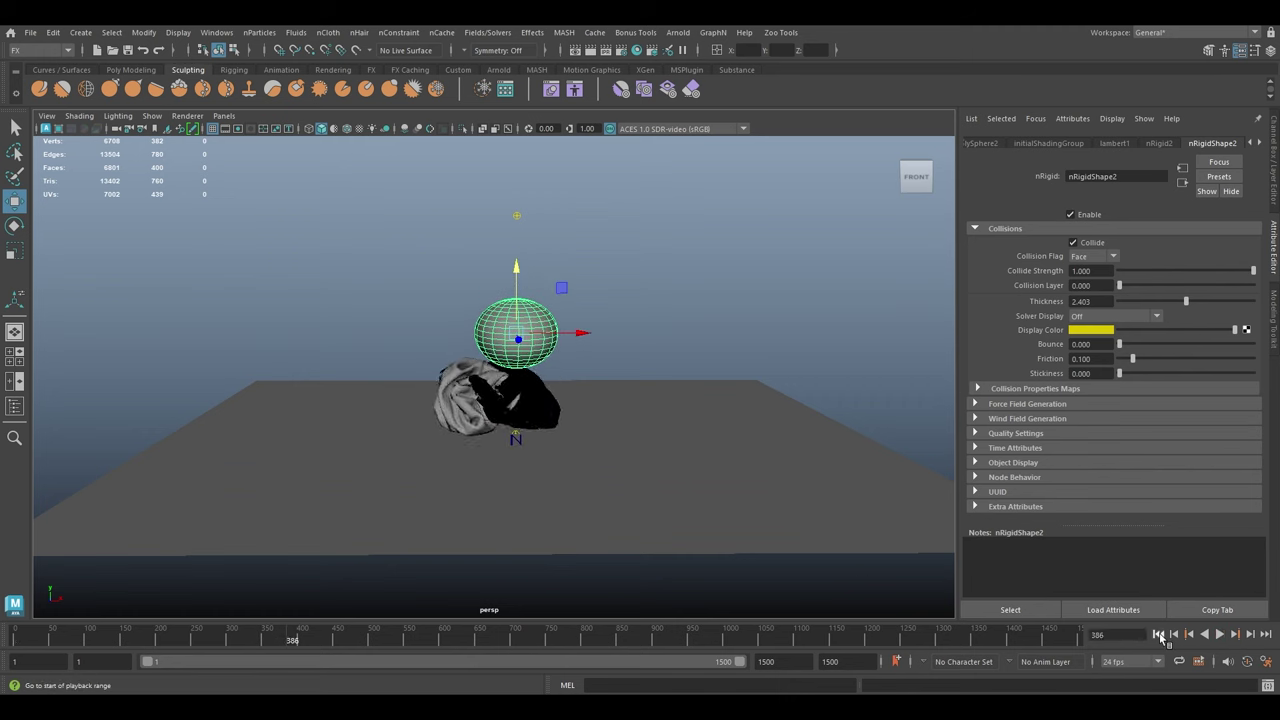
Return to frame 1 and move the small collider sphere back up above the cloth sphere.
left_click(1159, 635)
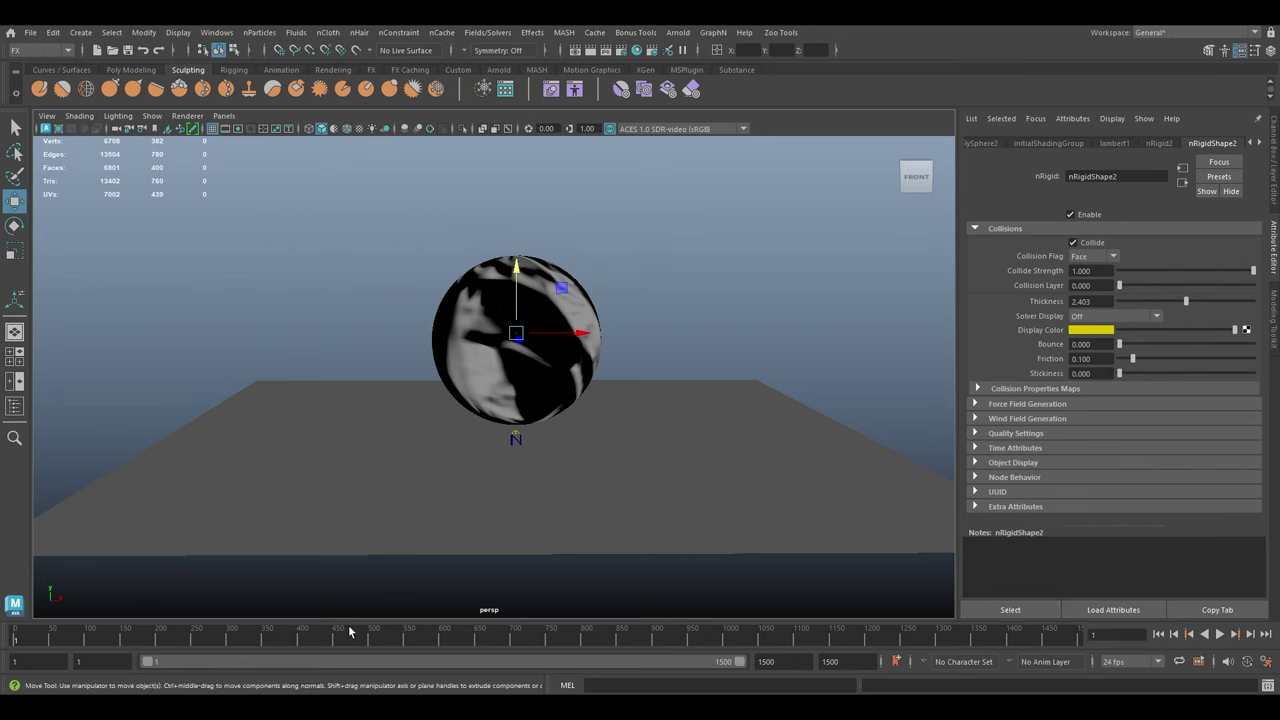
left_click(322, 643)
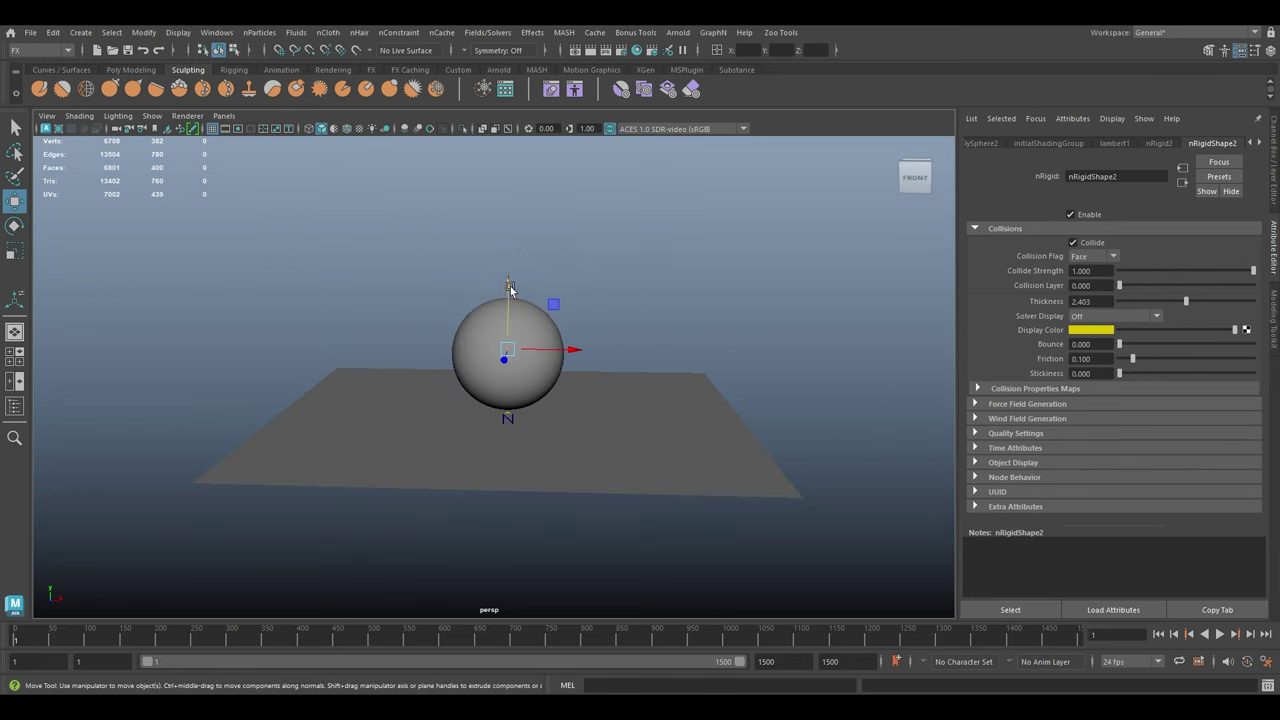
left_click_drag(509, 287, 509, 208)
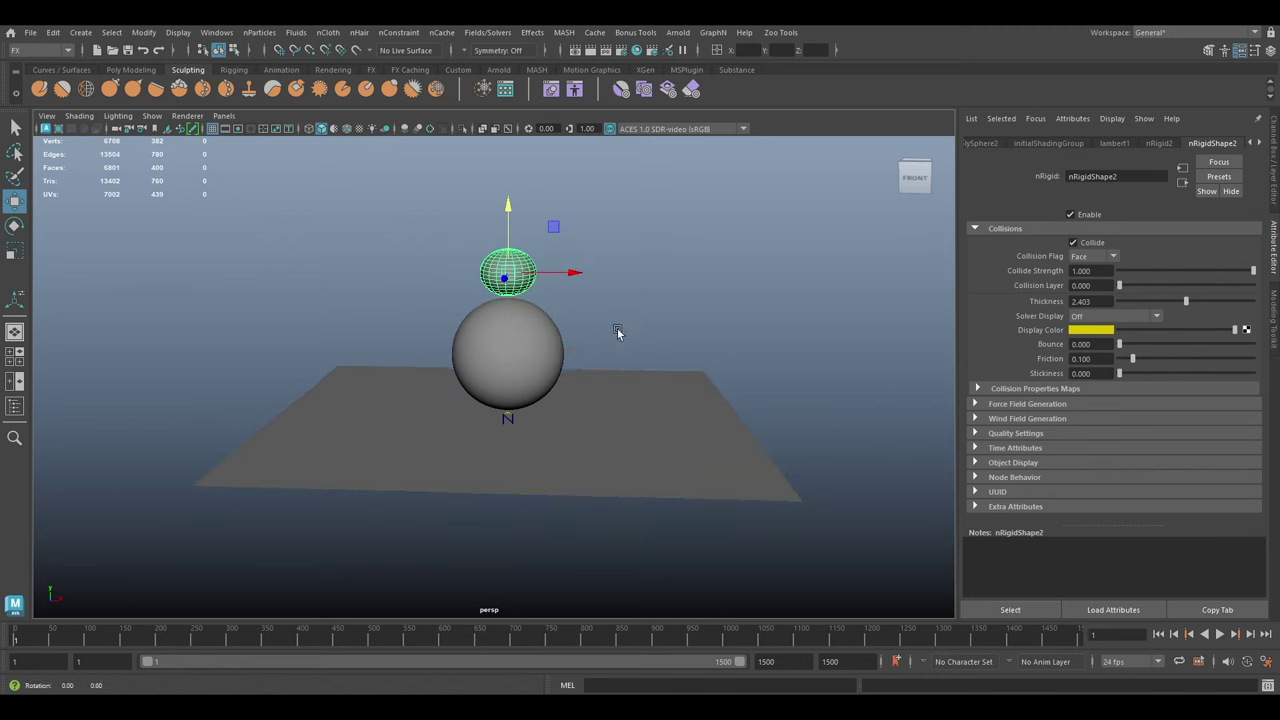
Show the Outliner and set the cloth sphere's nCloth Pressure to 0.273 and Pressure Damping to 0.160.
left_click(15, 407)
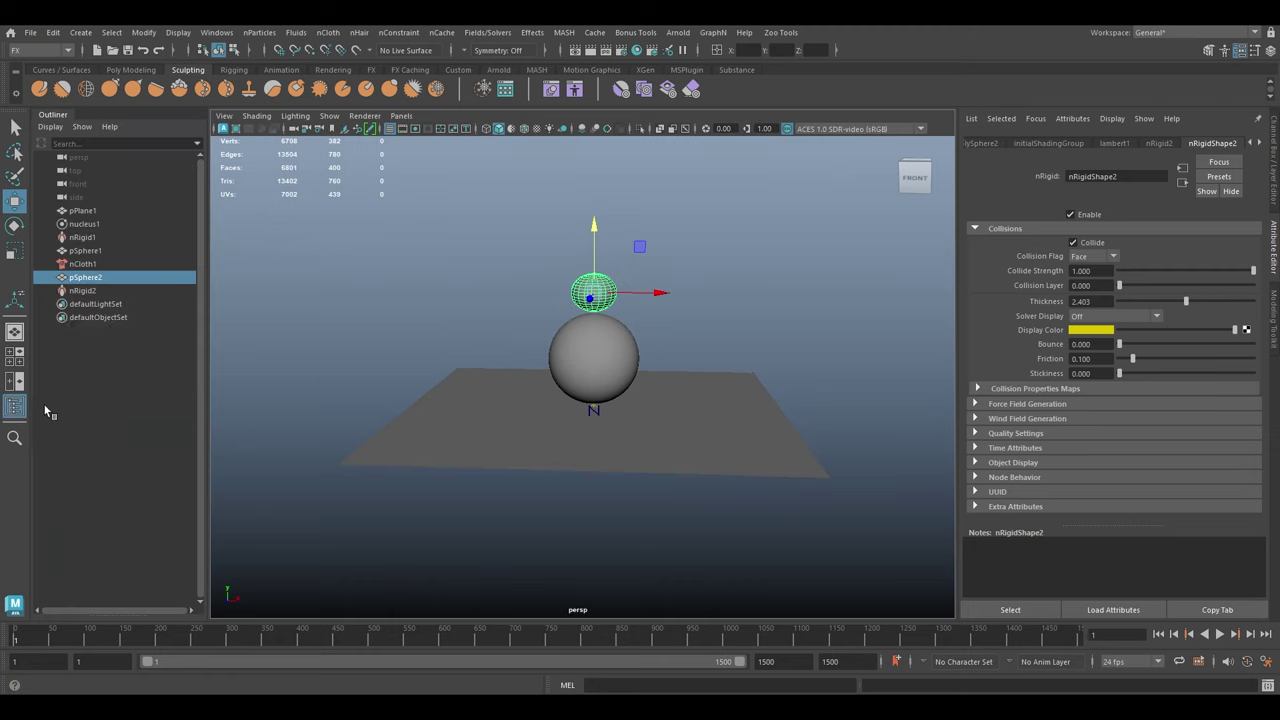
left_click(83, 264)
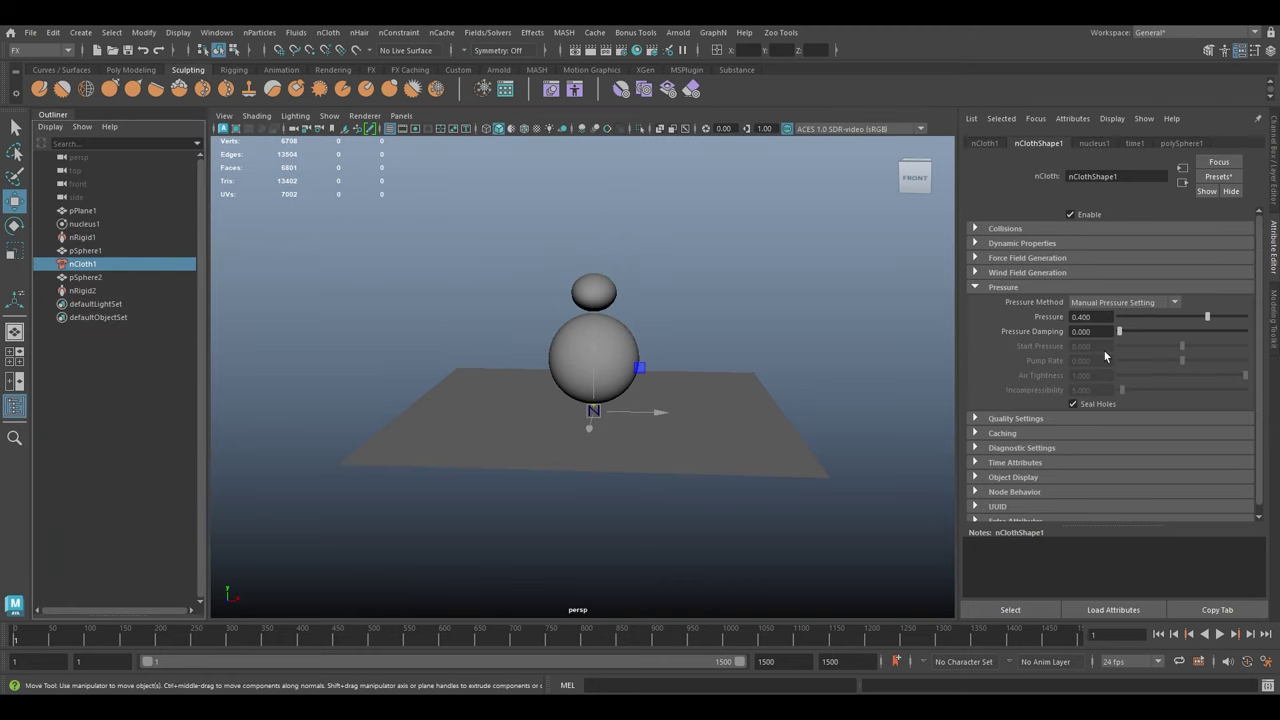
left_click(620, 350)
left_click_drag(700, 286, 692, 296, "alt")
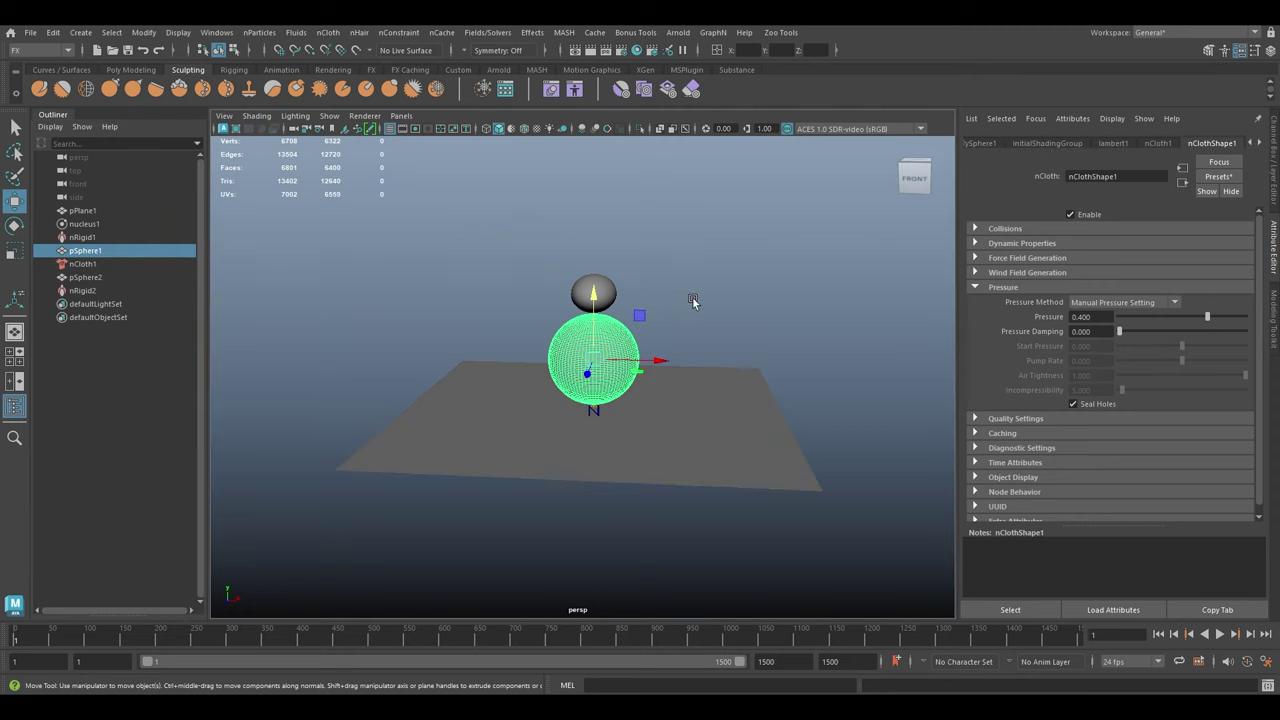
right_click_drag(692, 296, 738, 372, "alt")
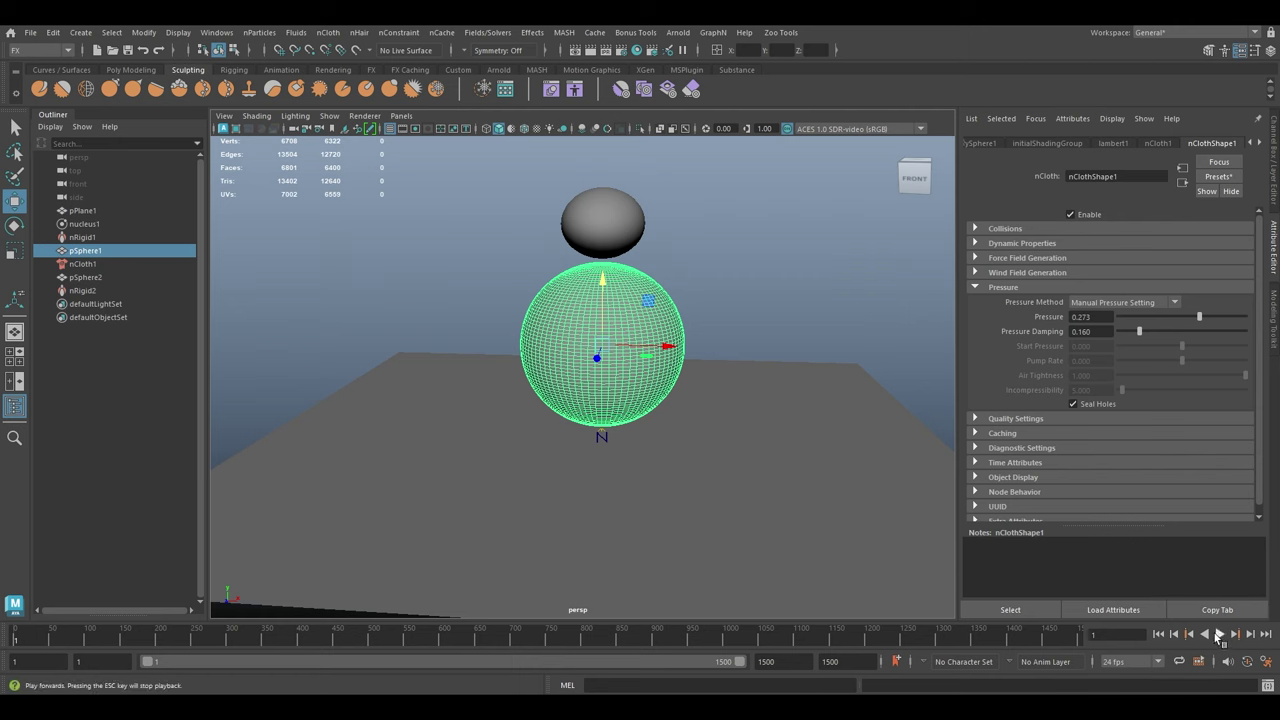
Play the simulation to watch the cloth sphere settle on the plane, and return to the start frame.
left_click(1219, 636)
left_click(840, 320)
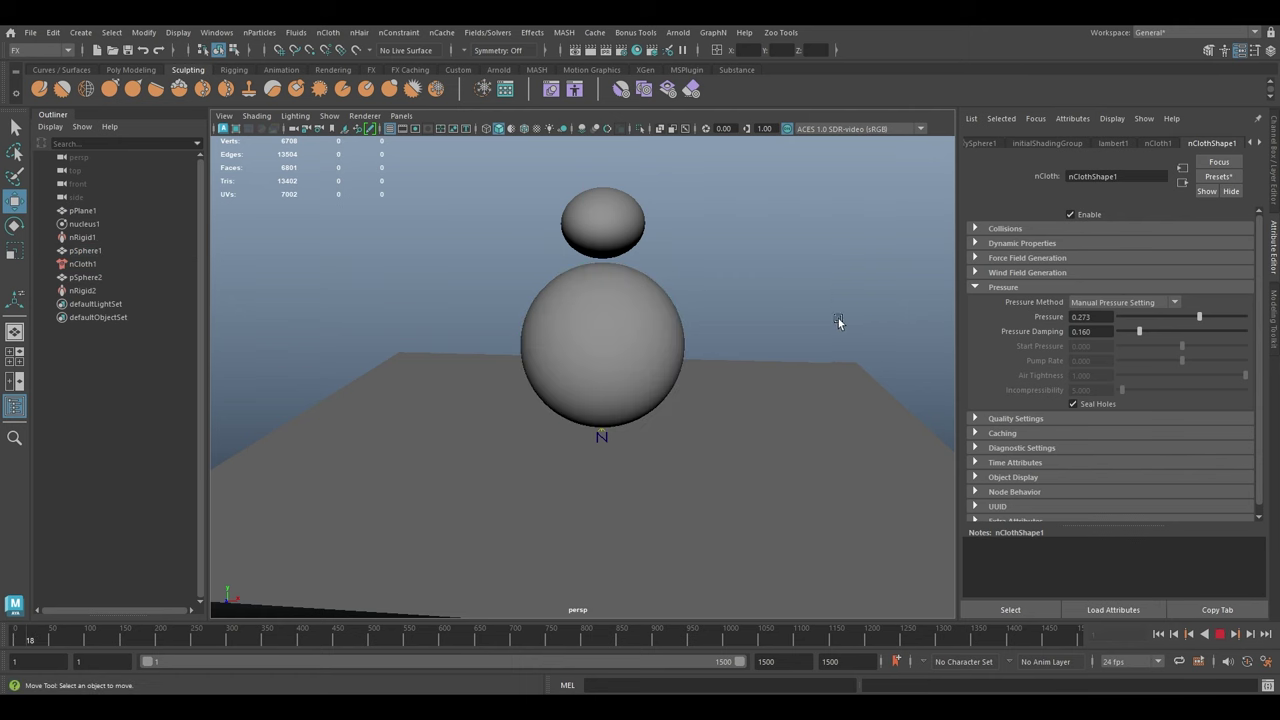
left_click_drag(840, 320, 818, 297, "alt")
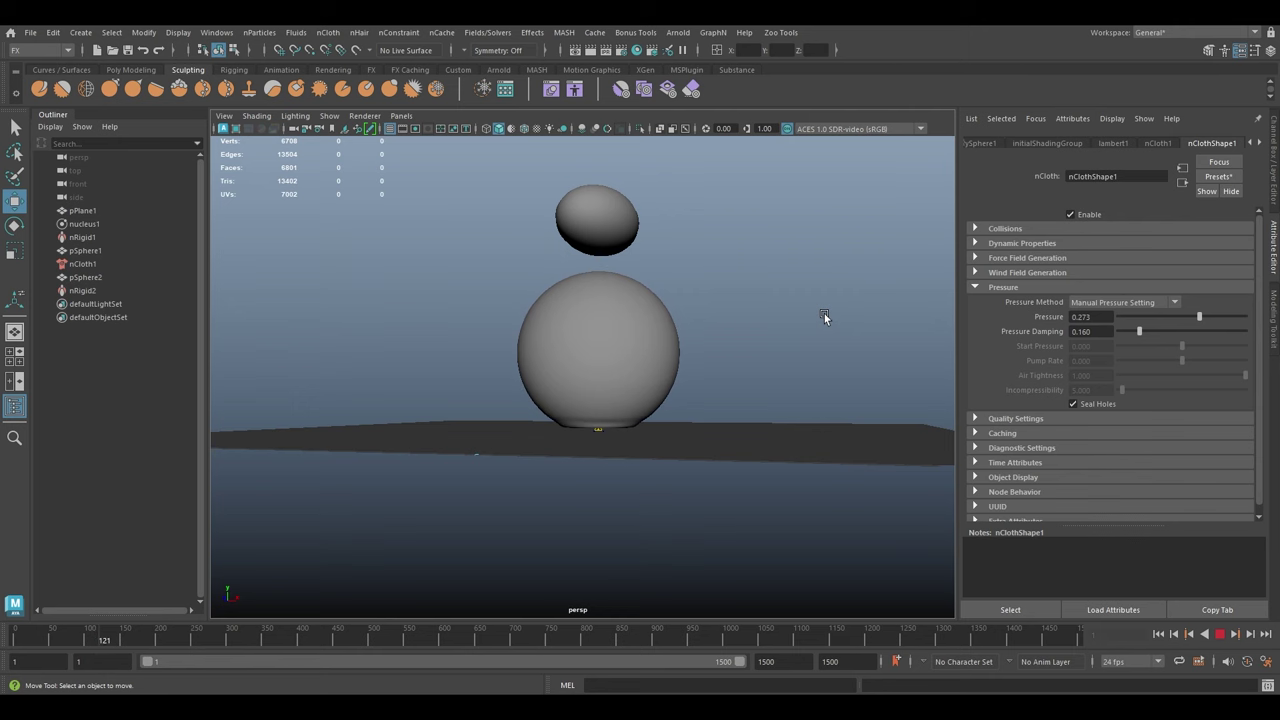
left_click(1221, 635)
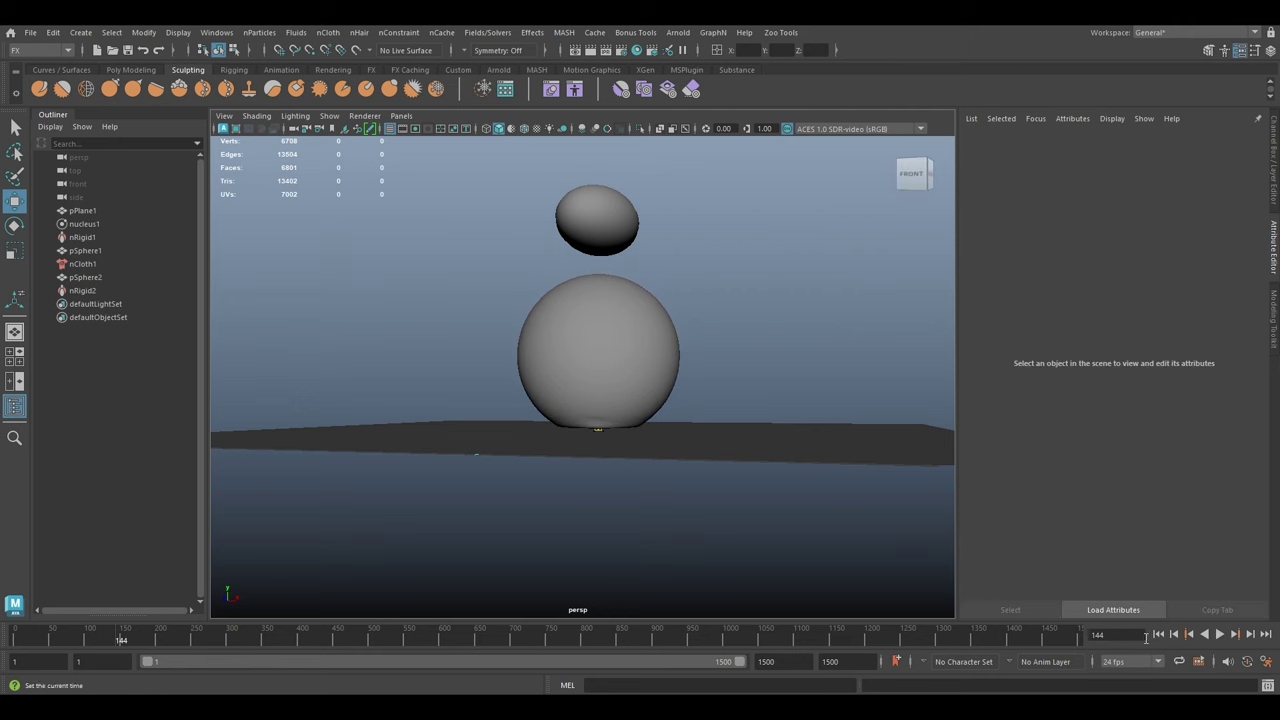
left_click(1159, 635)
Select the small collider sphere and start Interactive Playback.
mouse_move(747, 356)
left_mouse_down("alt")
mouse_move(700, 340)
mouse_move(766, 348)
left_mouse_up("alt")
left_click(662, 340)
left_click(66, 635)
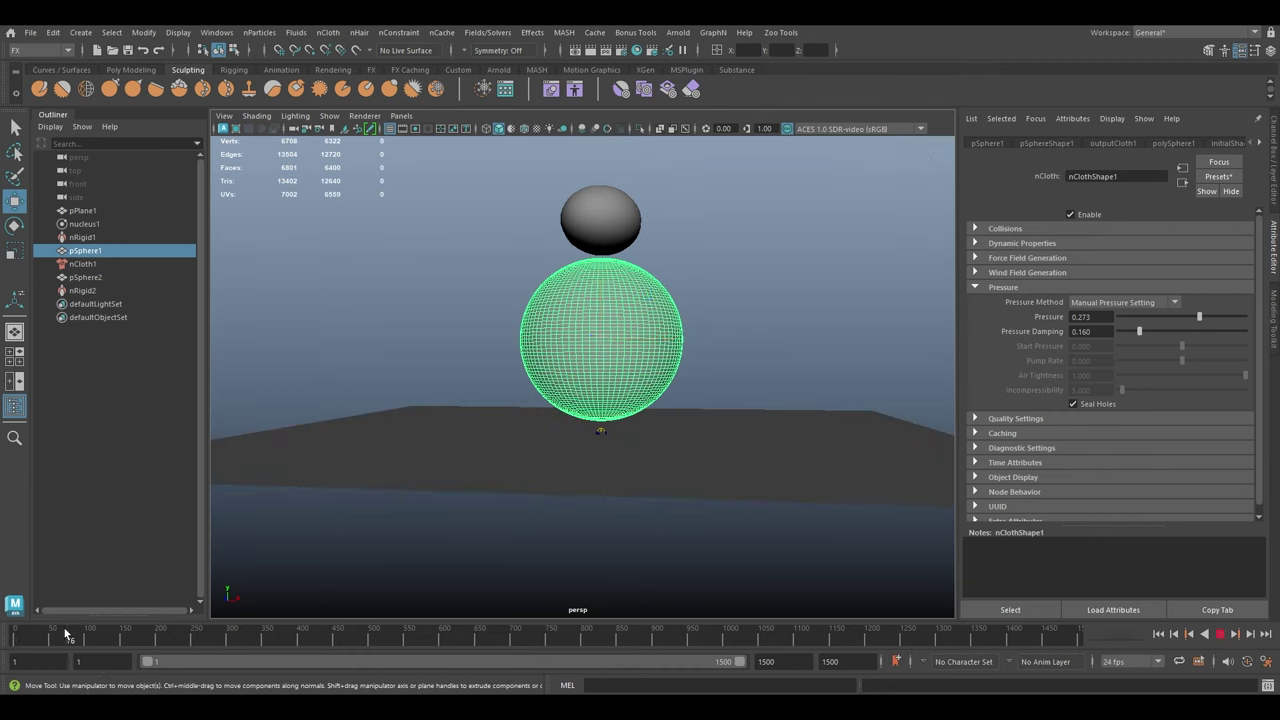
left_click(682, 256)
left_click(588, 210)
left_click_drag(790, 238, 743, 255, "alt")
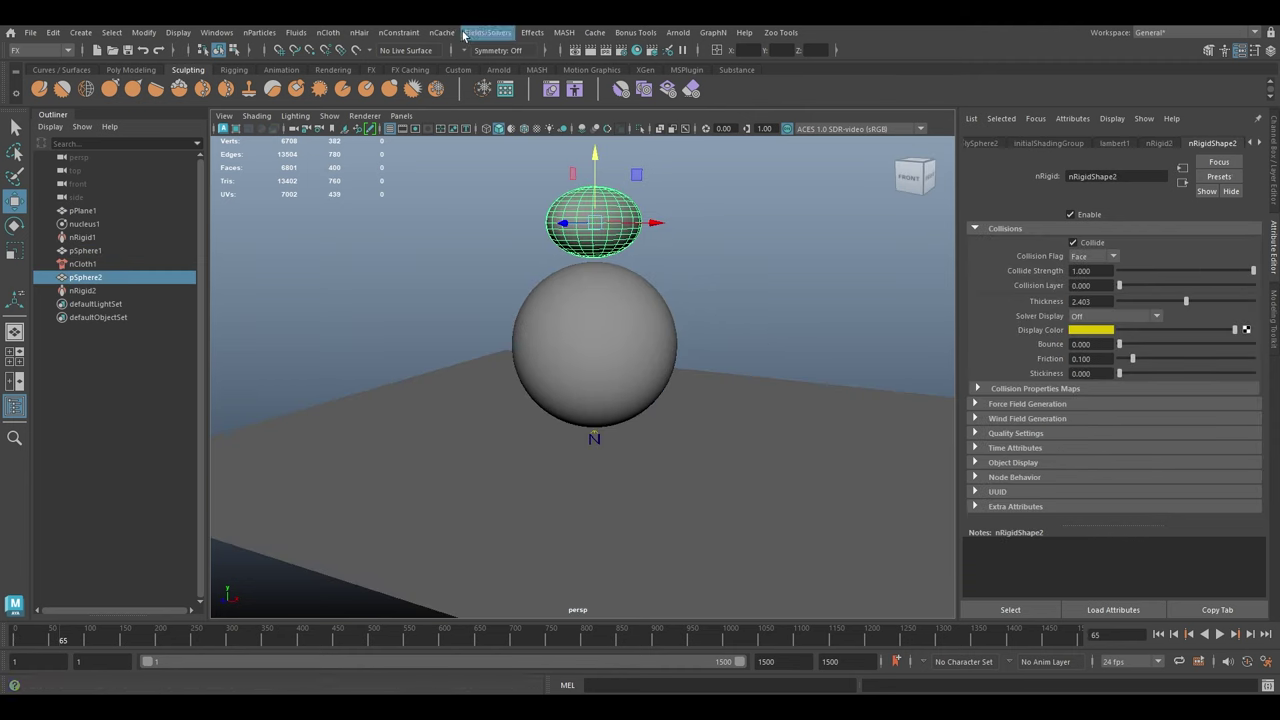
left_click(478, 33)
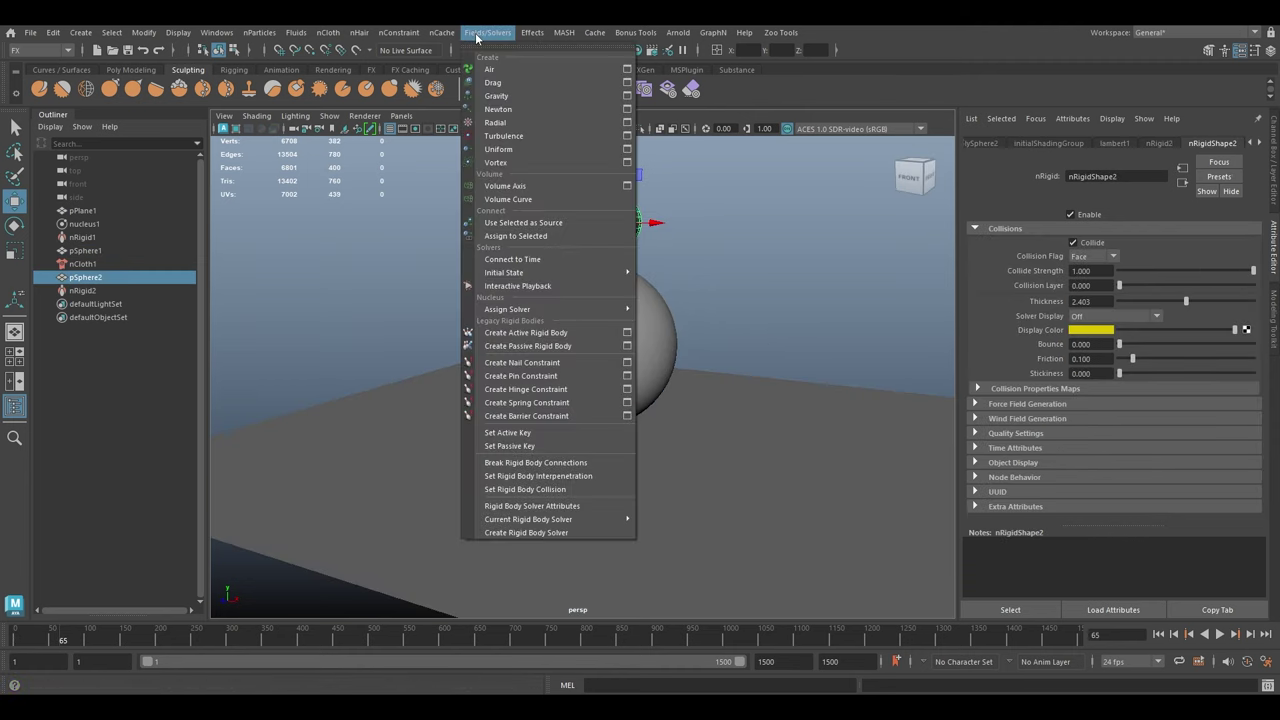
left_click(524, 287)
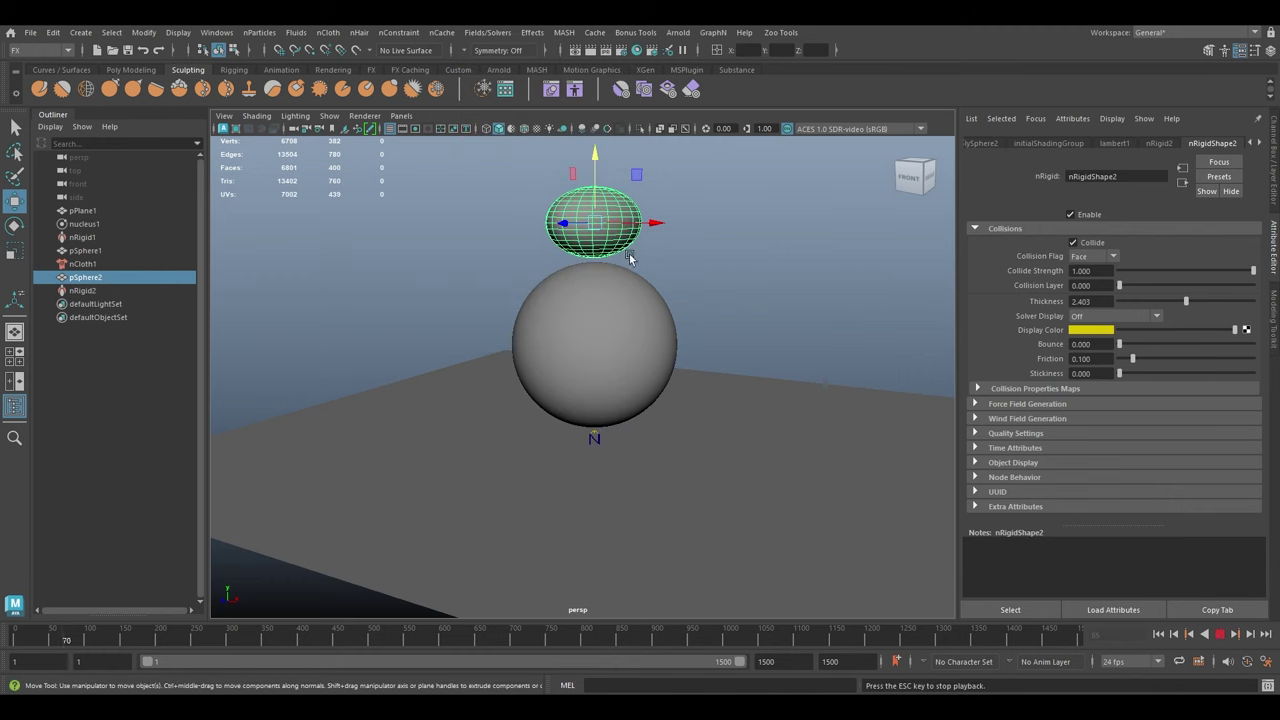
Squash the cloth sphere by moving the small collider sphere down into it during interactive playback, and stop the playback.
left_click_drag(751, 262, 756, 257, "alt")
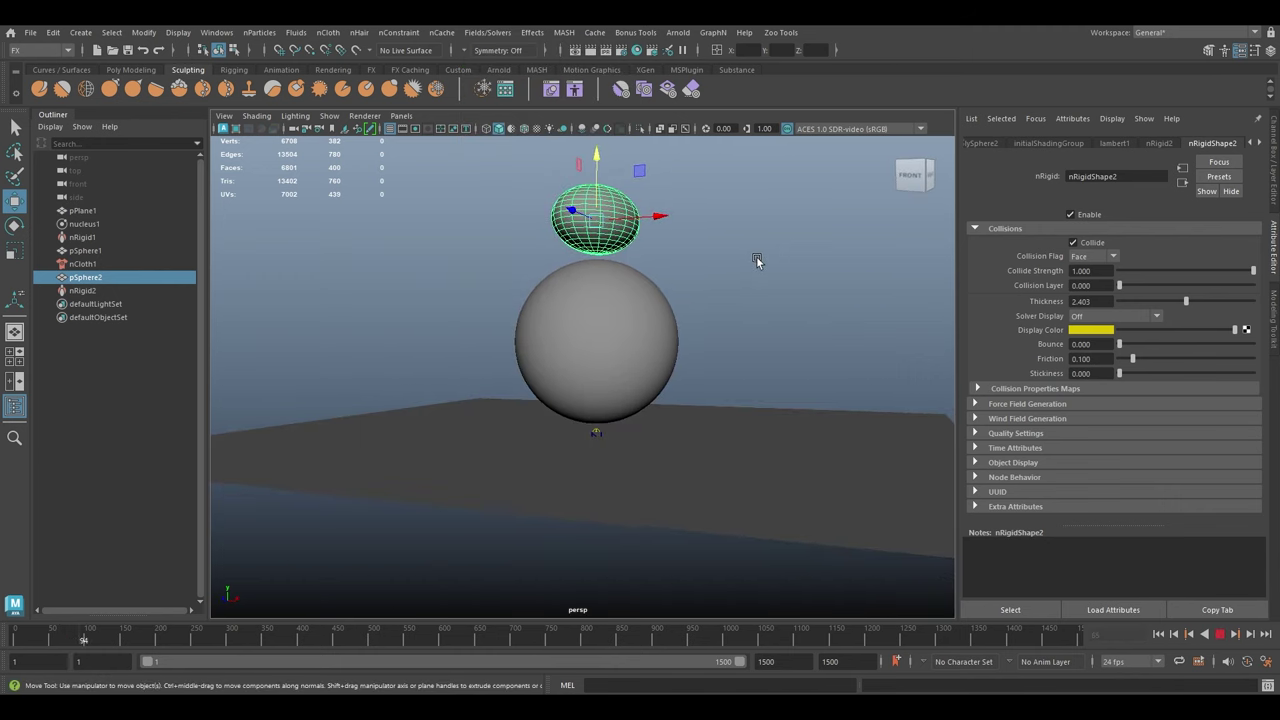
left_click_drag(708, 208, 717, 220, "alt")
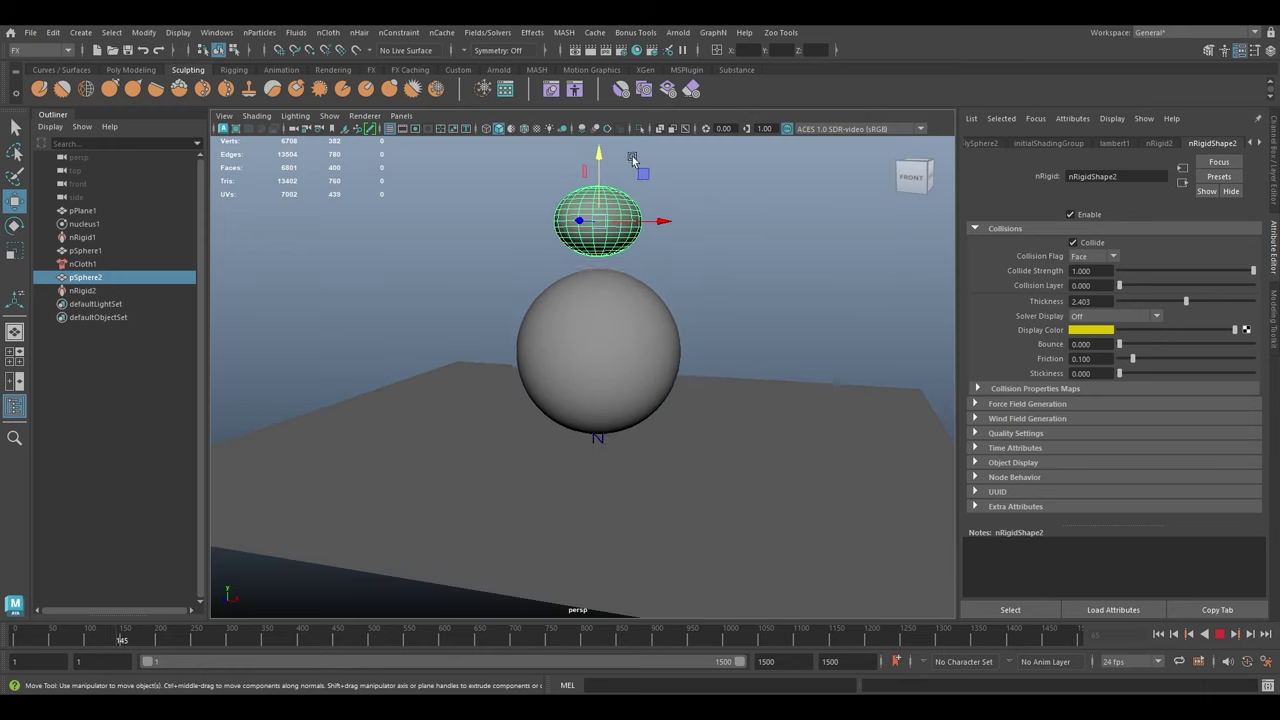
mouse_move(785, 241)
left_mouse_down("alt")
mouse_move(775, 230)
mouse_move(774, 241)
left_mouse_up("alt")
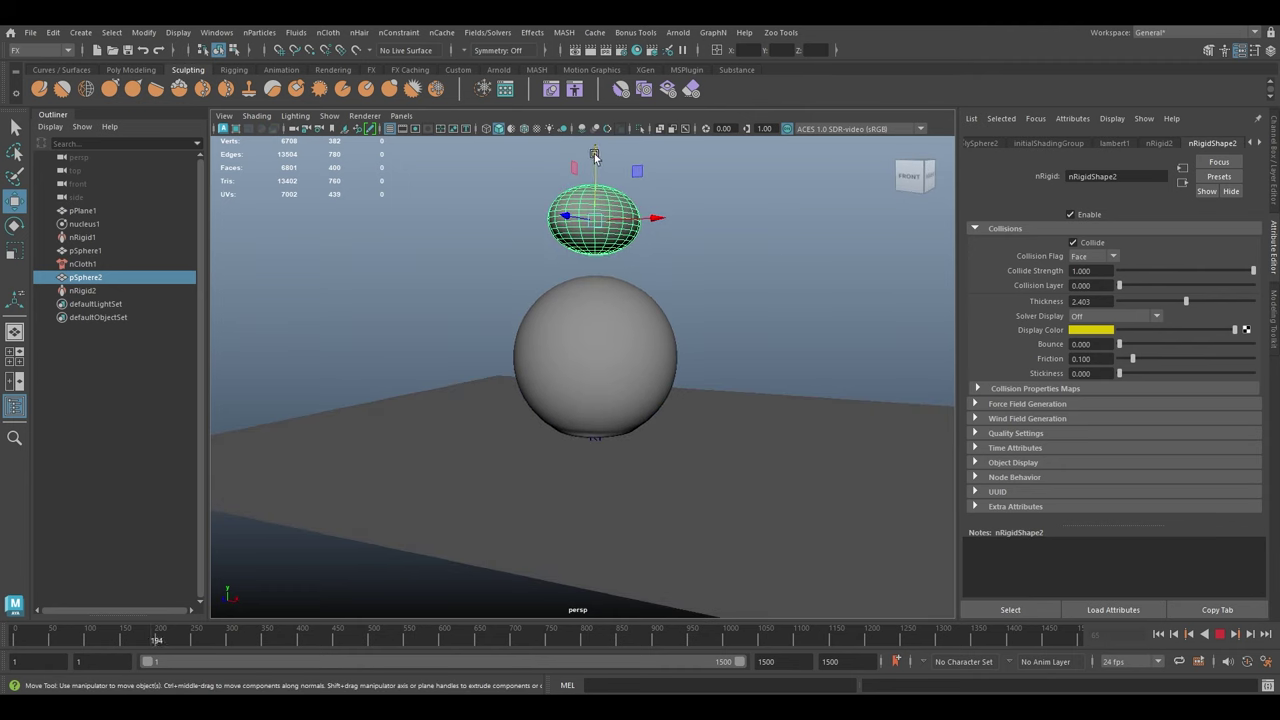
left_click_drag(594, 157, 709, 234)
right_click_drag(709, 234, 697, 276, "alt")
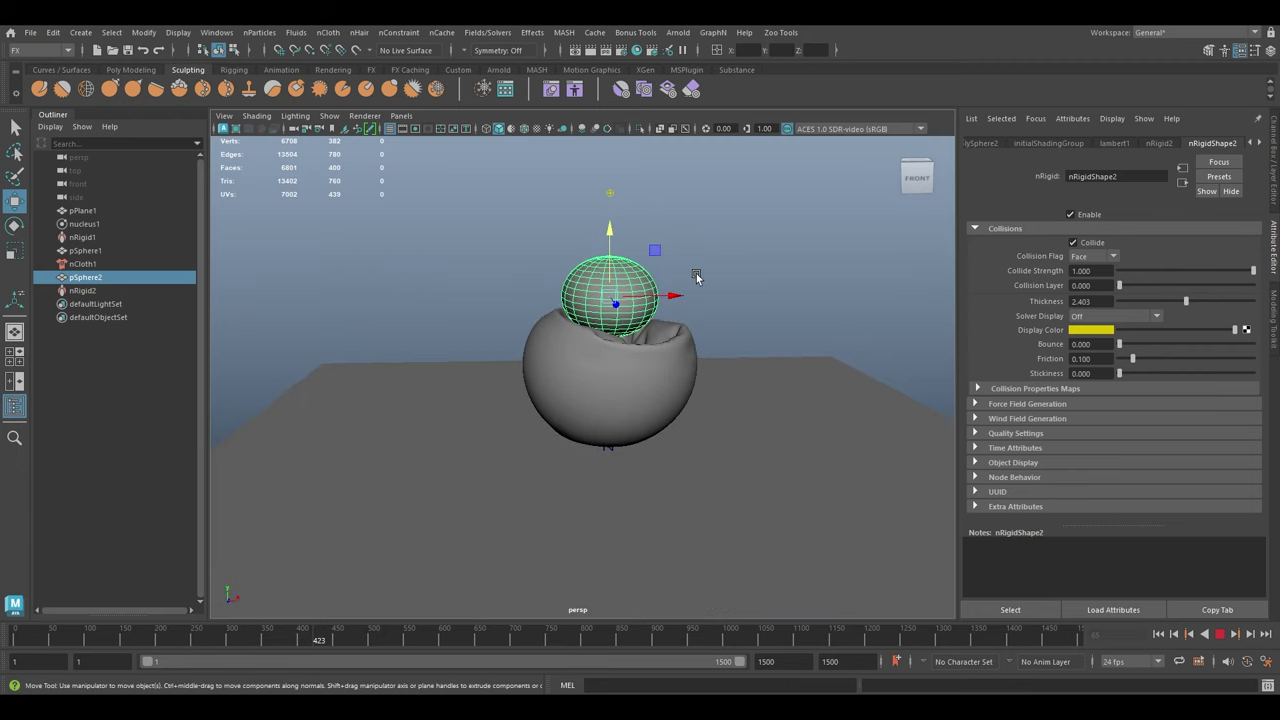
left_click_drag(697, 276, 653, 337, "alt")
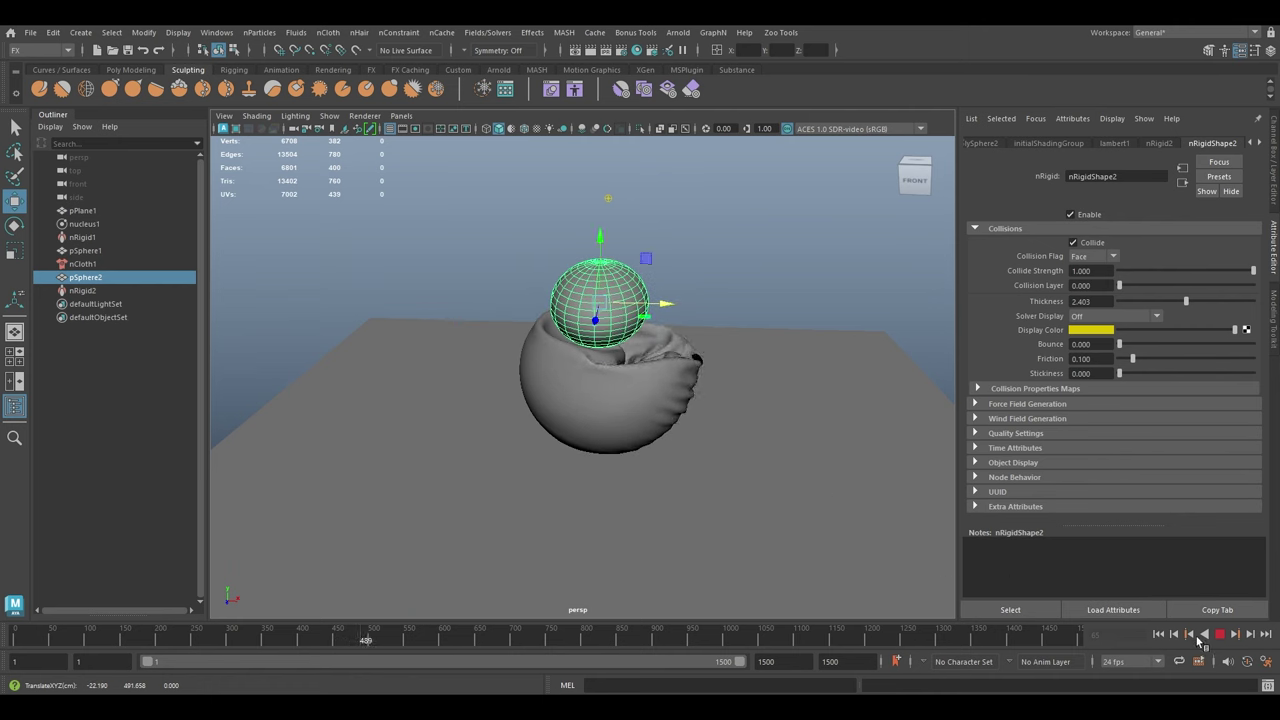
left_click(1220, 634)
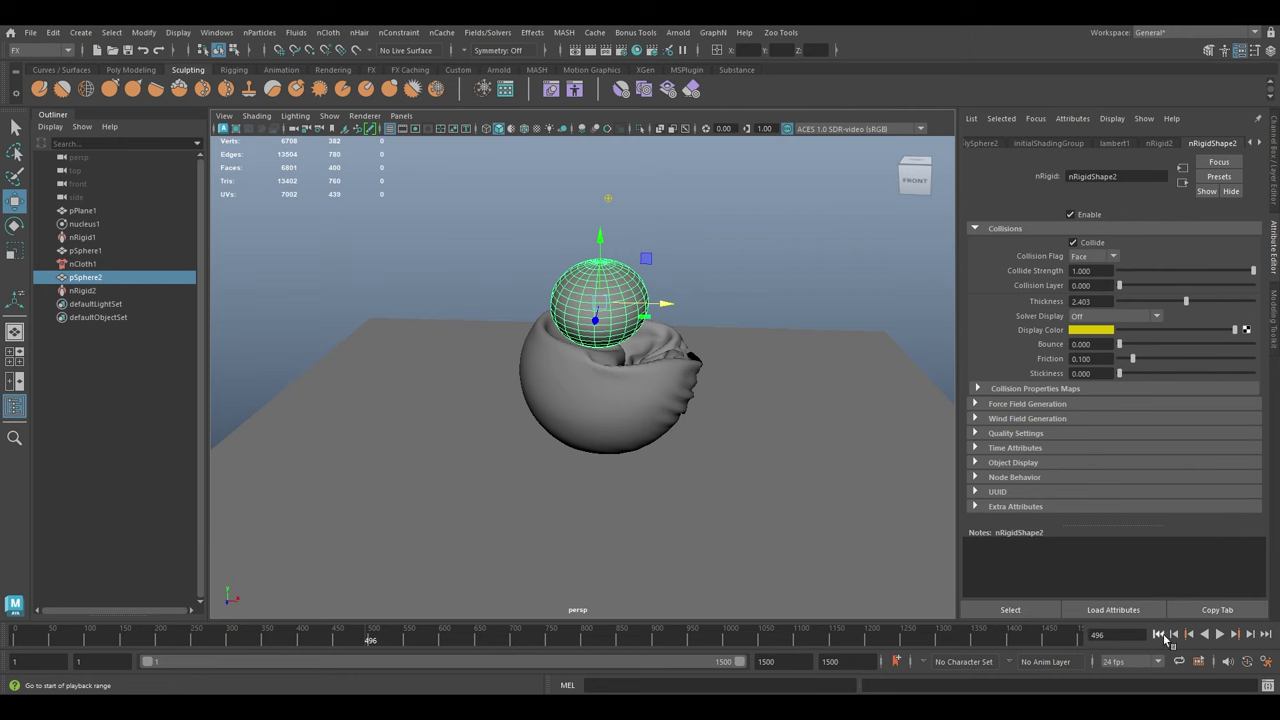
Return to frame 1 and reposition the small collider sphere centred above the cloth sphere.
left_click(1160, 635)
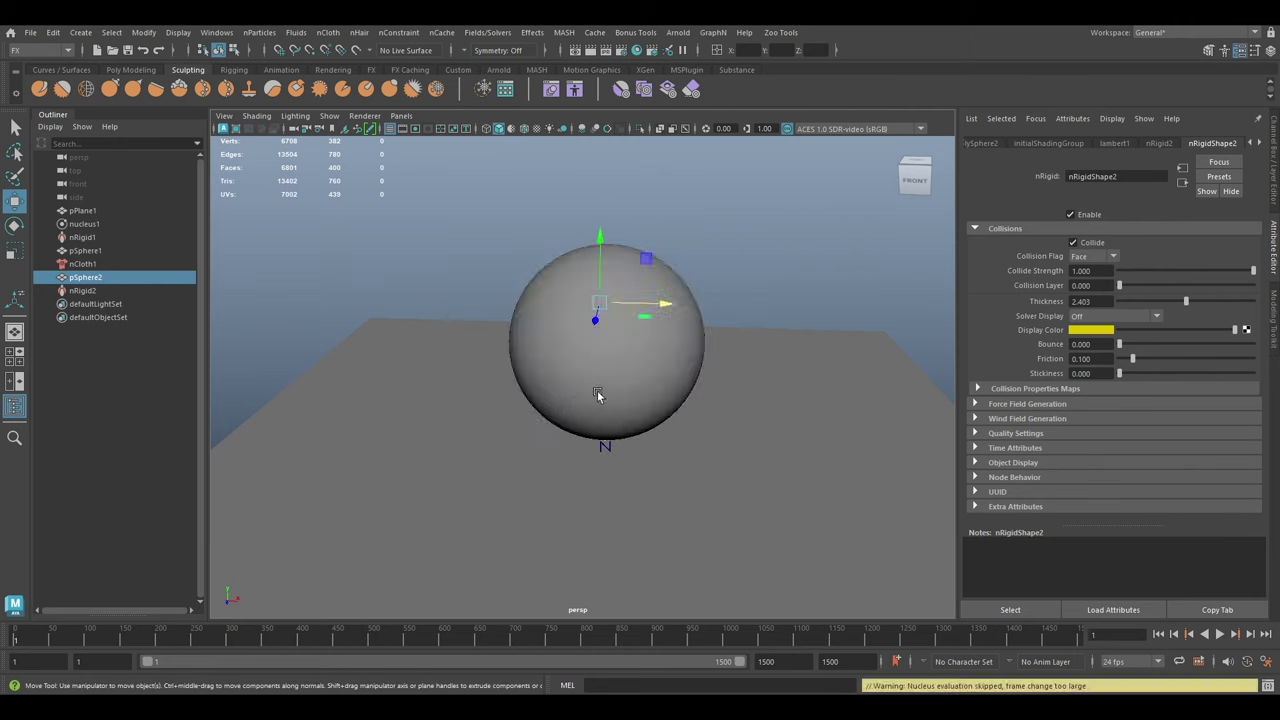
left_click(660, 305)
left_click(90, 277)
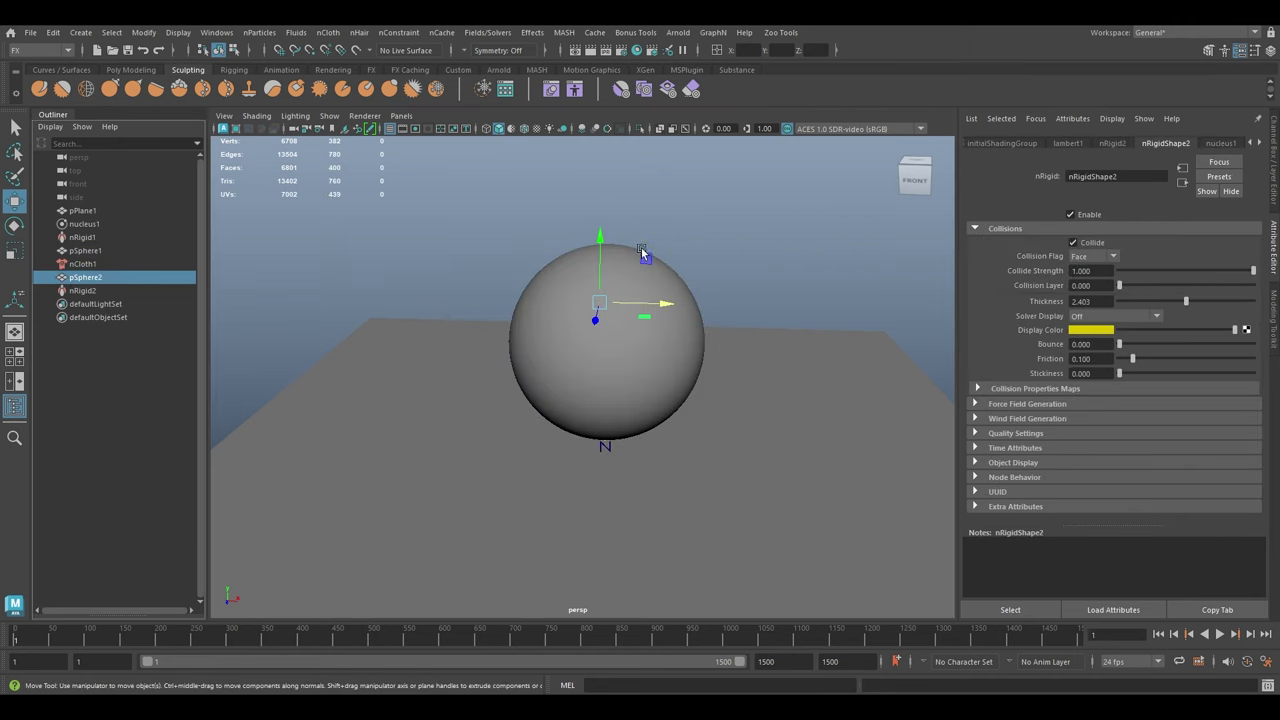
left_click_drag(643, 251, 597, 129)
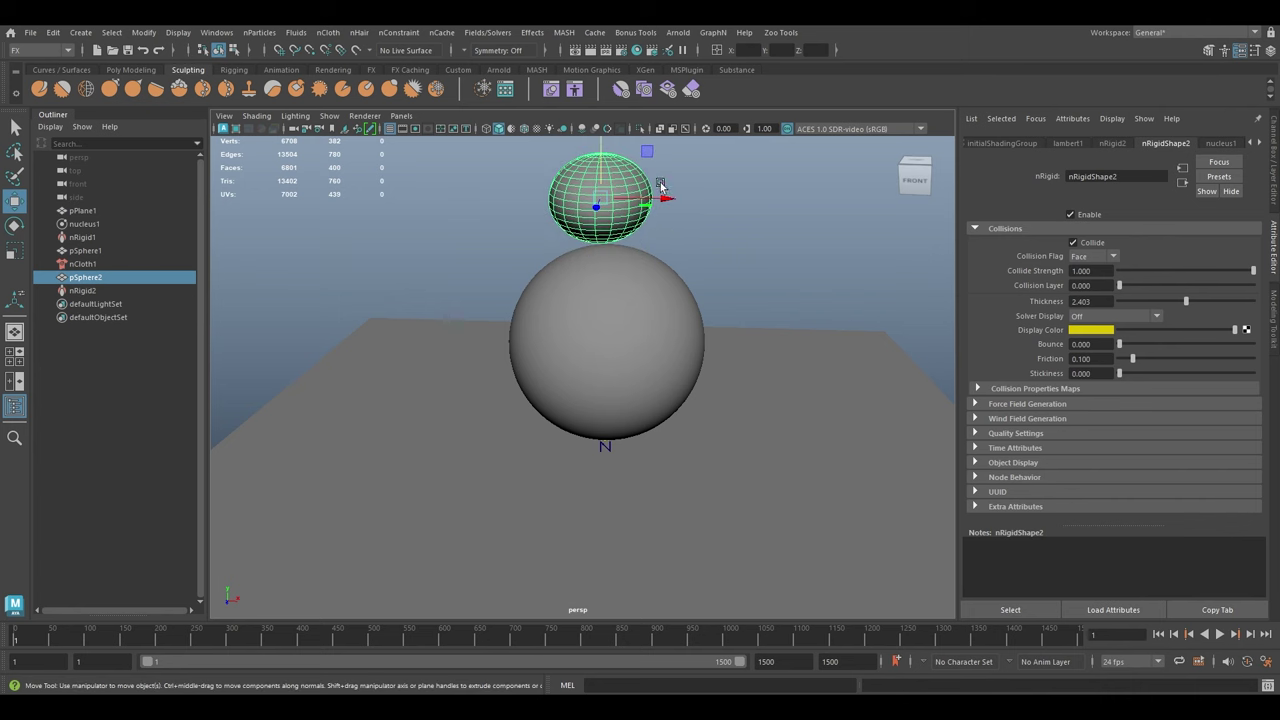
left_click_drag(666, 199, 685, 203)
Set the cloth sphere's Pressure to 0.6 and Pressure Damping to 0, and restart Interactive Playback with the small collider sphere selected.
left_click(688, 345)
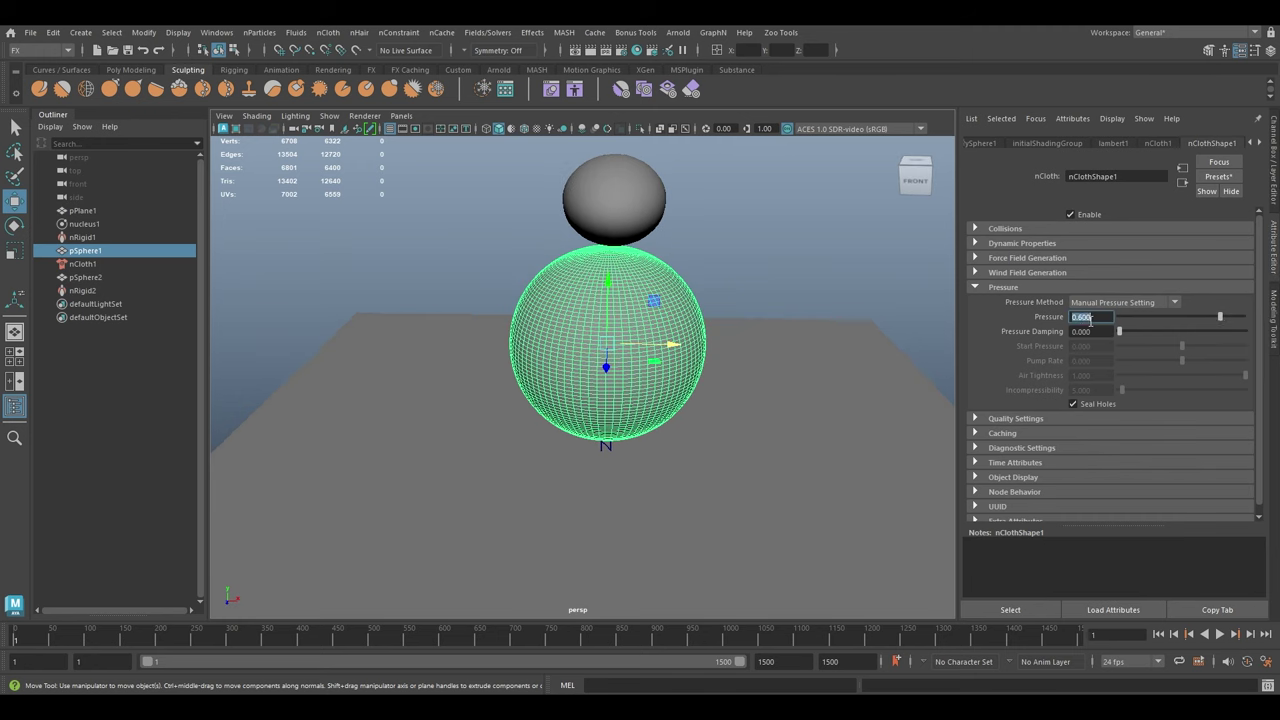
left_click(614, 178)
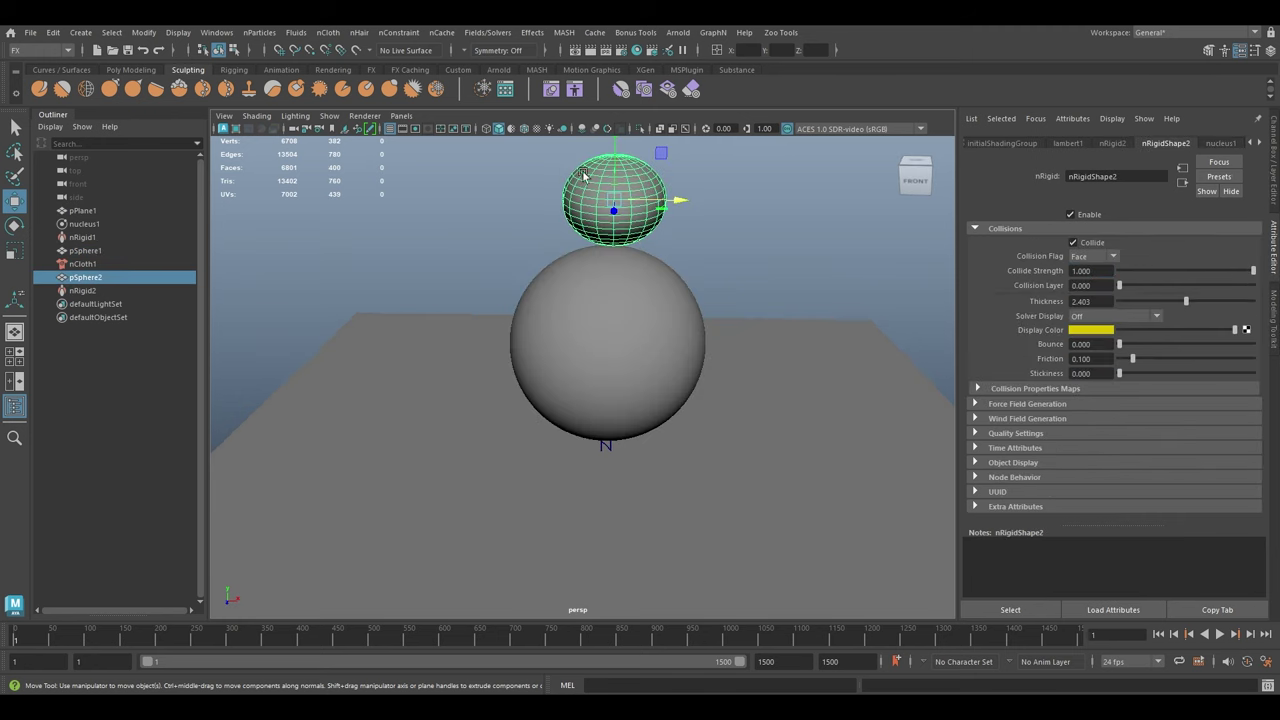
left_click(487, 32)
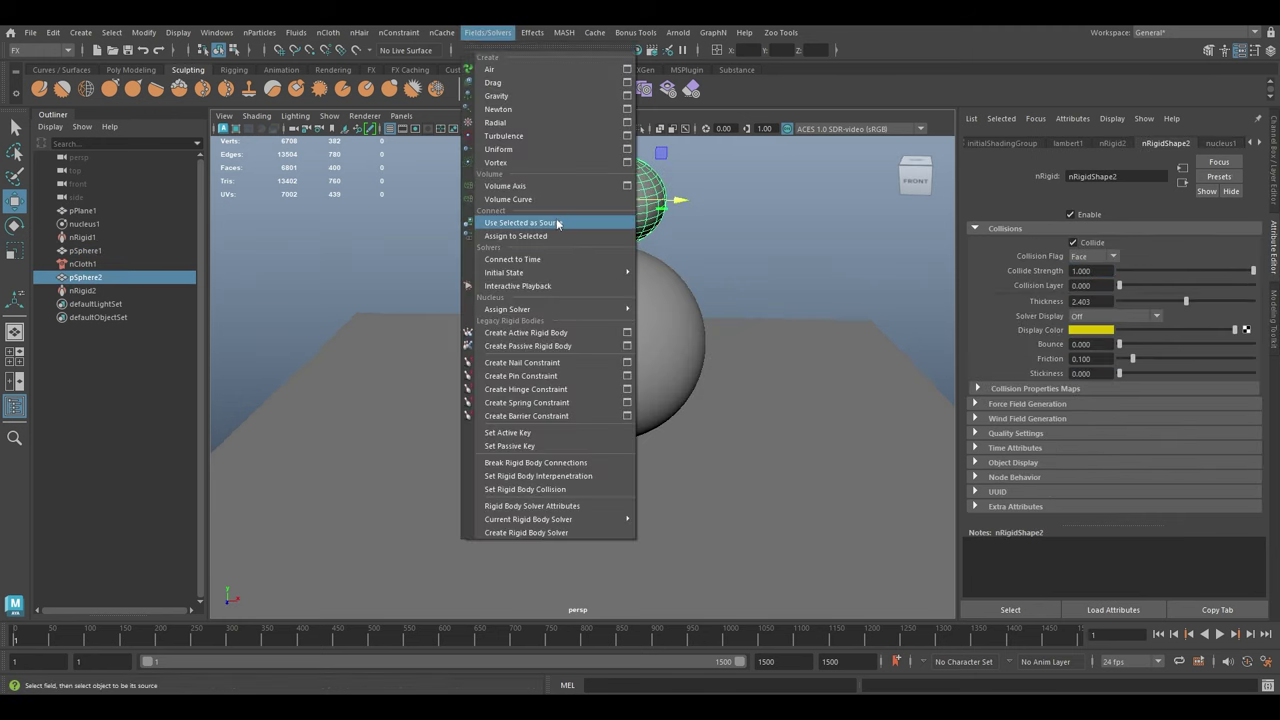
left_click(544, 288)
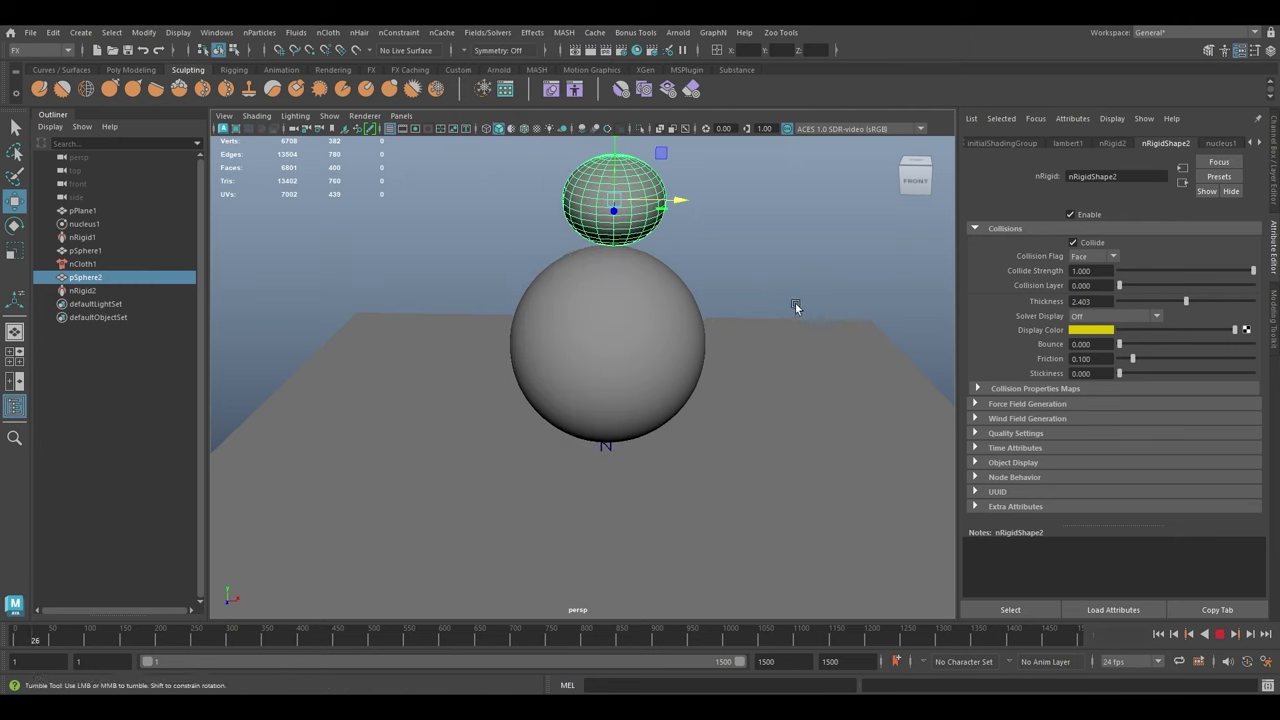
left_click_drag(795, 305, 783, 274, "alt")
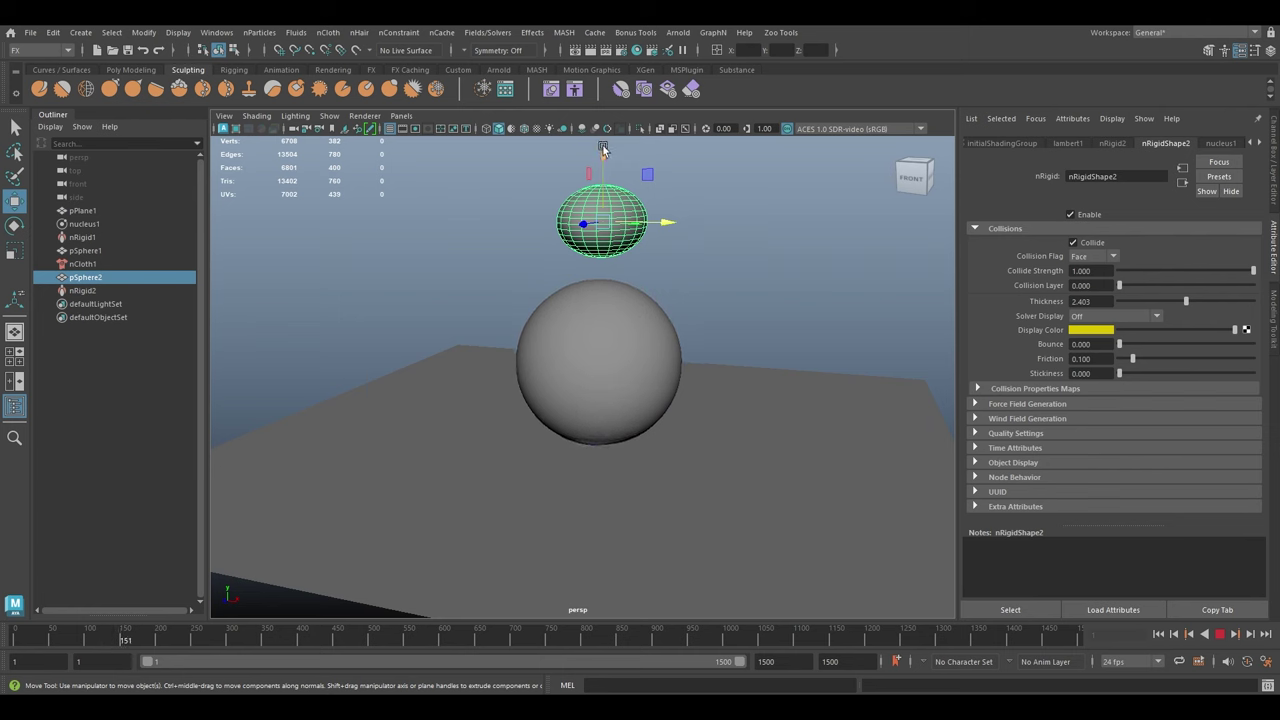
Press the small collider sphere down and sideways into the top of the cloth sphere during interactive playback.
left_click_drag(602, 150, 611, 202)
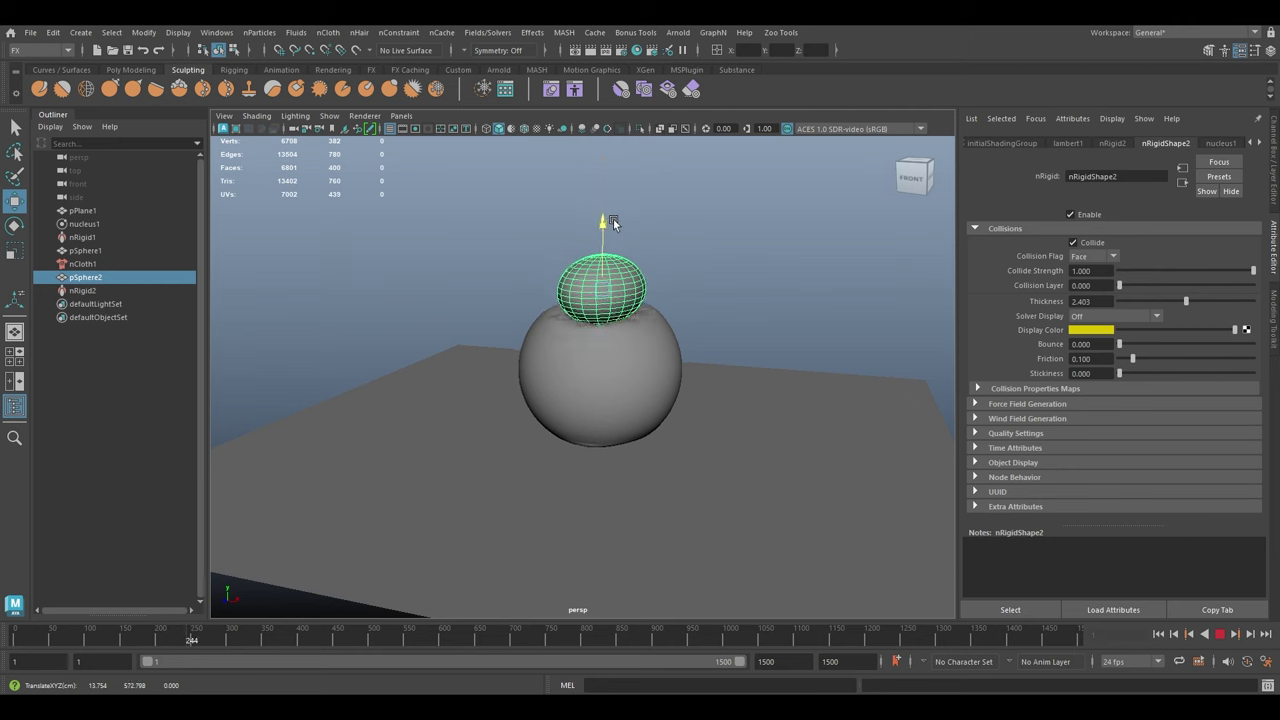
left_click_drag(614, 229, 628, 251)
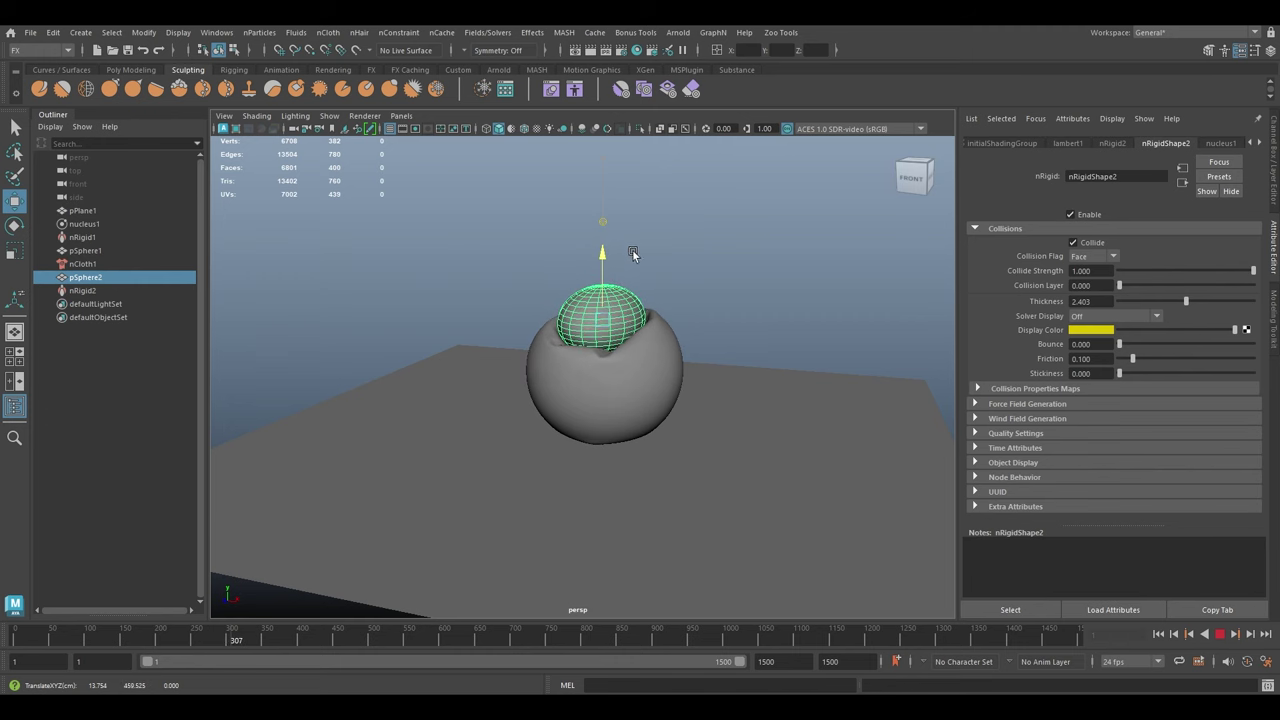
left_click_drag(661, 343, 720, 334, "alt")
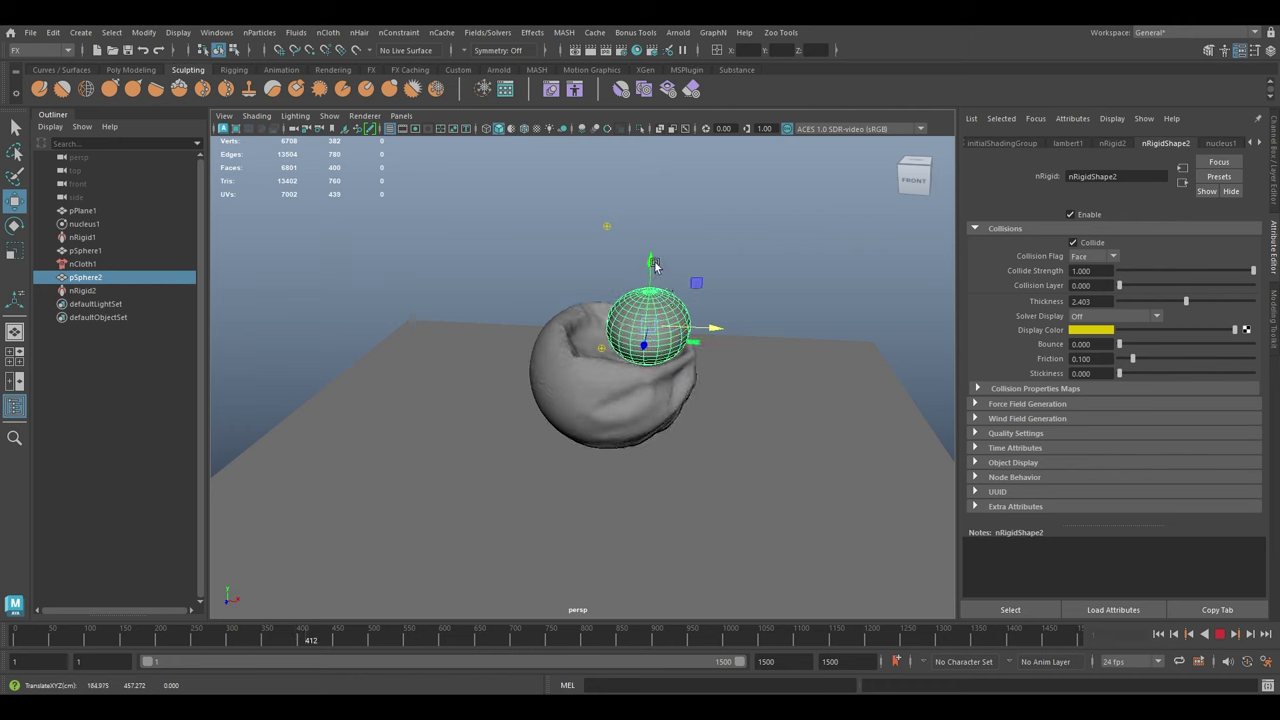
left_click_drag(655, 266, 700, 338)
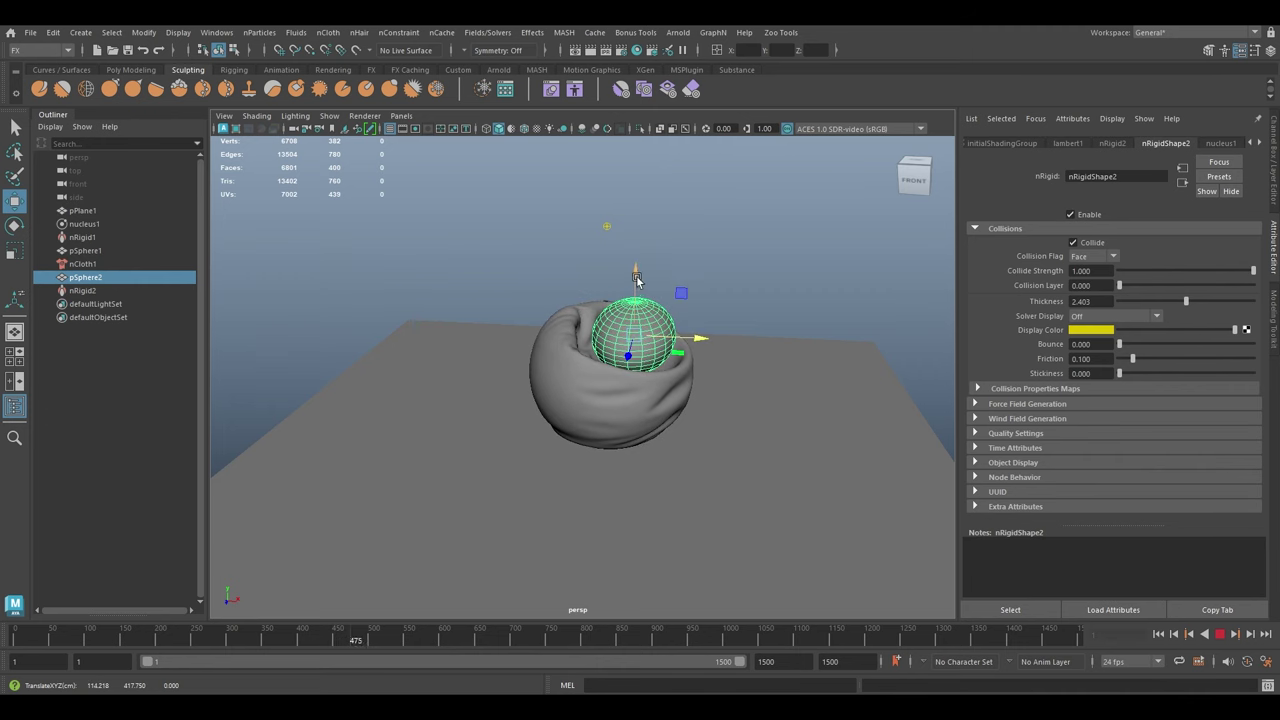
left_click_drag(637, 280, 637, 284)
Widen the small collider sphere along its X axis while it sits inside the cloth sphere.
left_click_drag(634, 345, 582, 395, "alt")
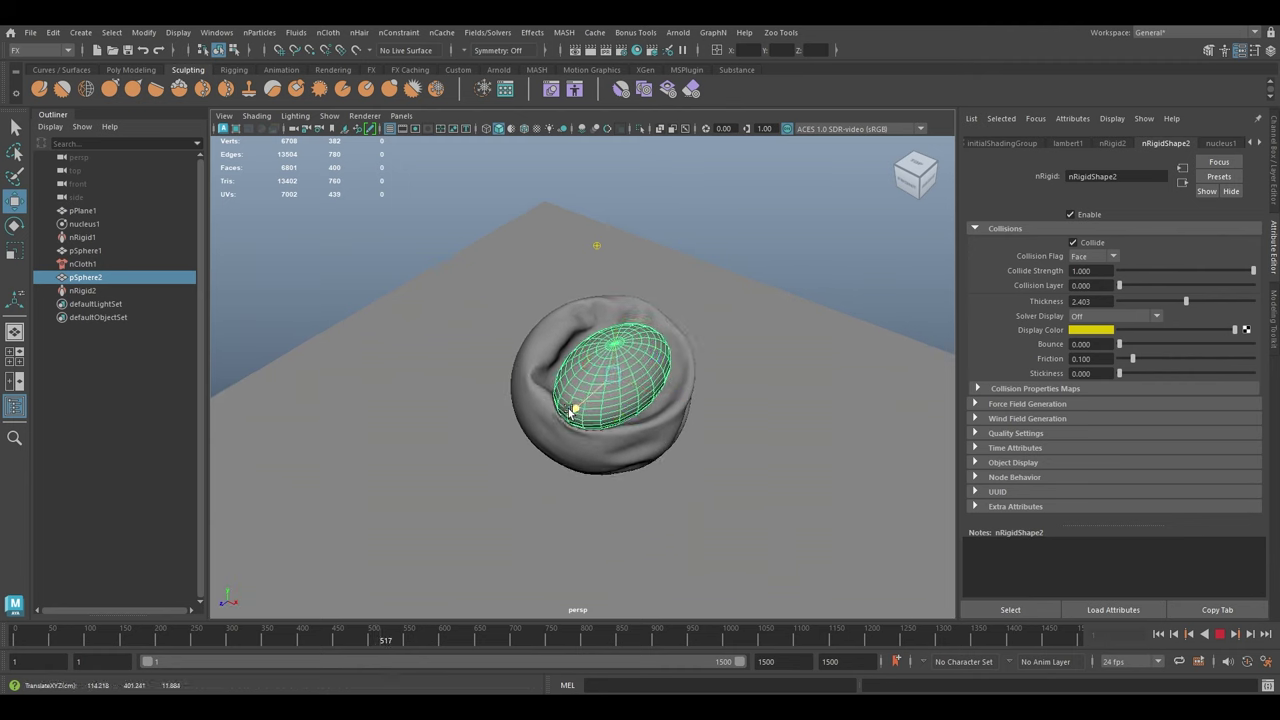
key("r")
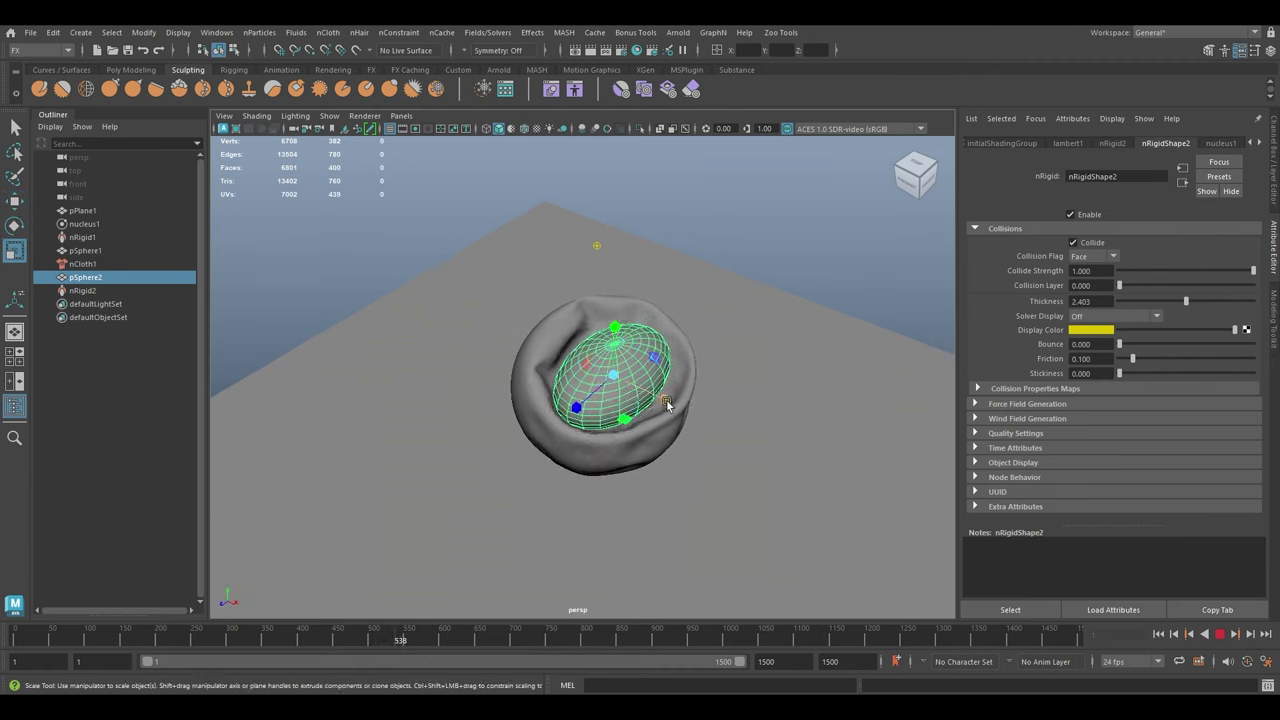
left_click_drag(667, 403, 676, 410)
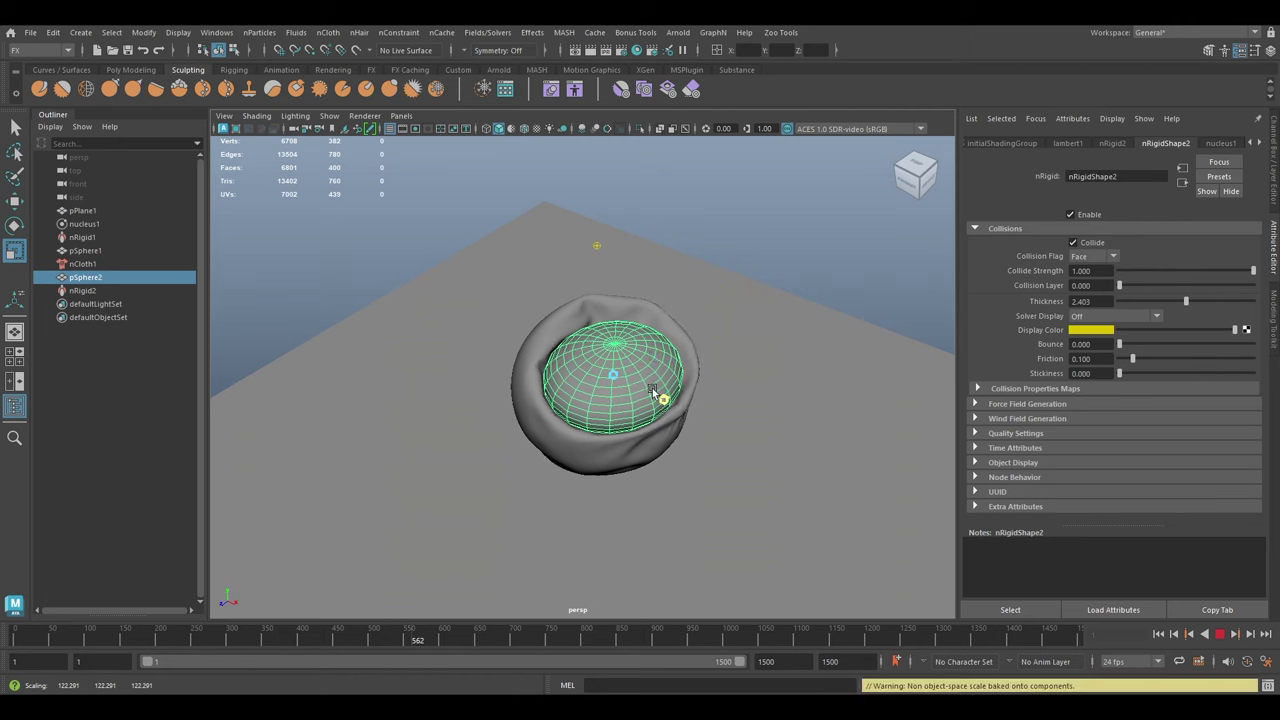
Push the widened collider sphere sideways and further down into the cloth sphere during interactive playback.
key("w")
left_click_drag(666, 402, 689, 415)
left_click_drag(676, 369, 686, 358, "alt")
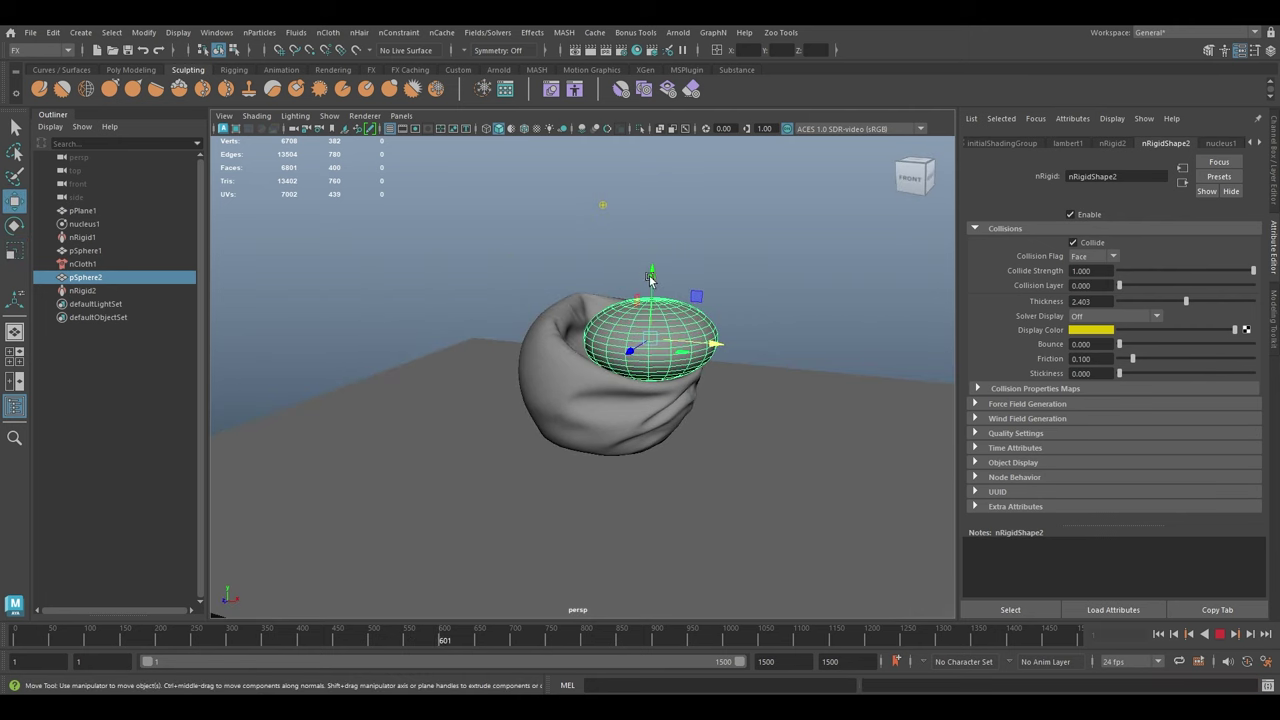
left_click_drag(650, 279, 650, 291)
left_click_drag(691, 353, 635, 346)
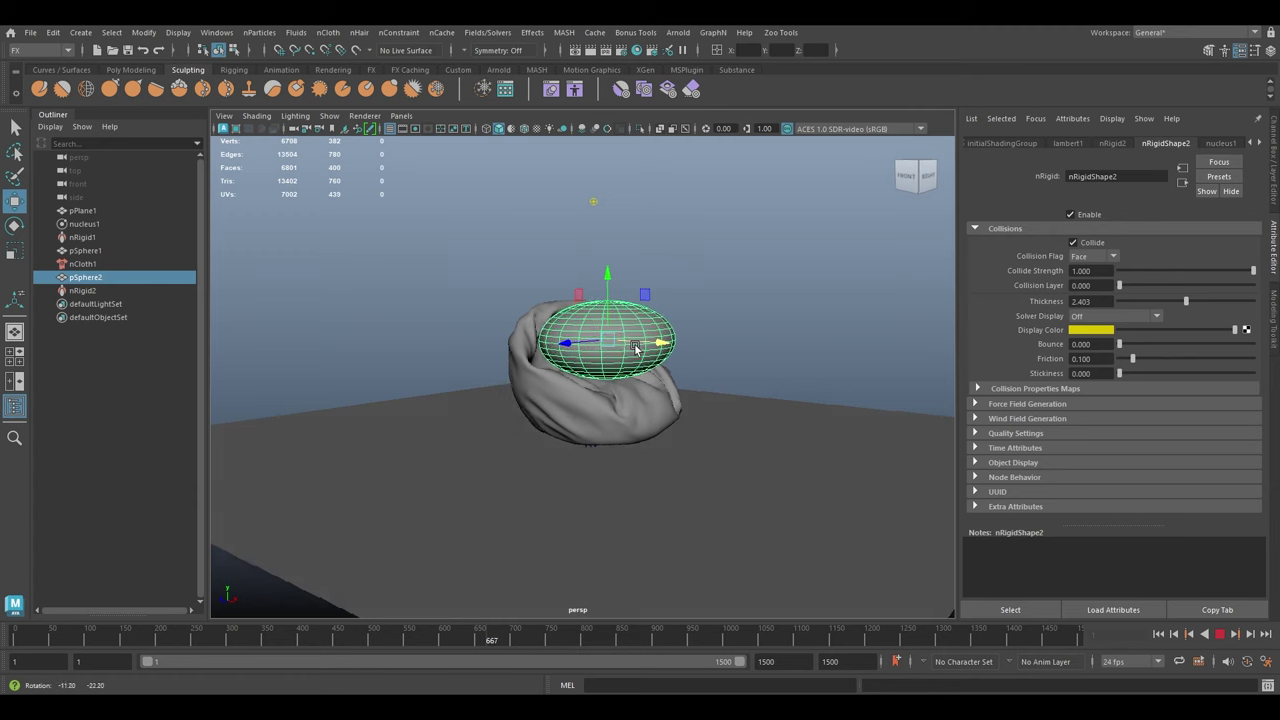
right_click_drag(649, 392, 668, 403, "alt")
left_click_drag(668, 403, 688, 404, "alt")
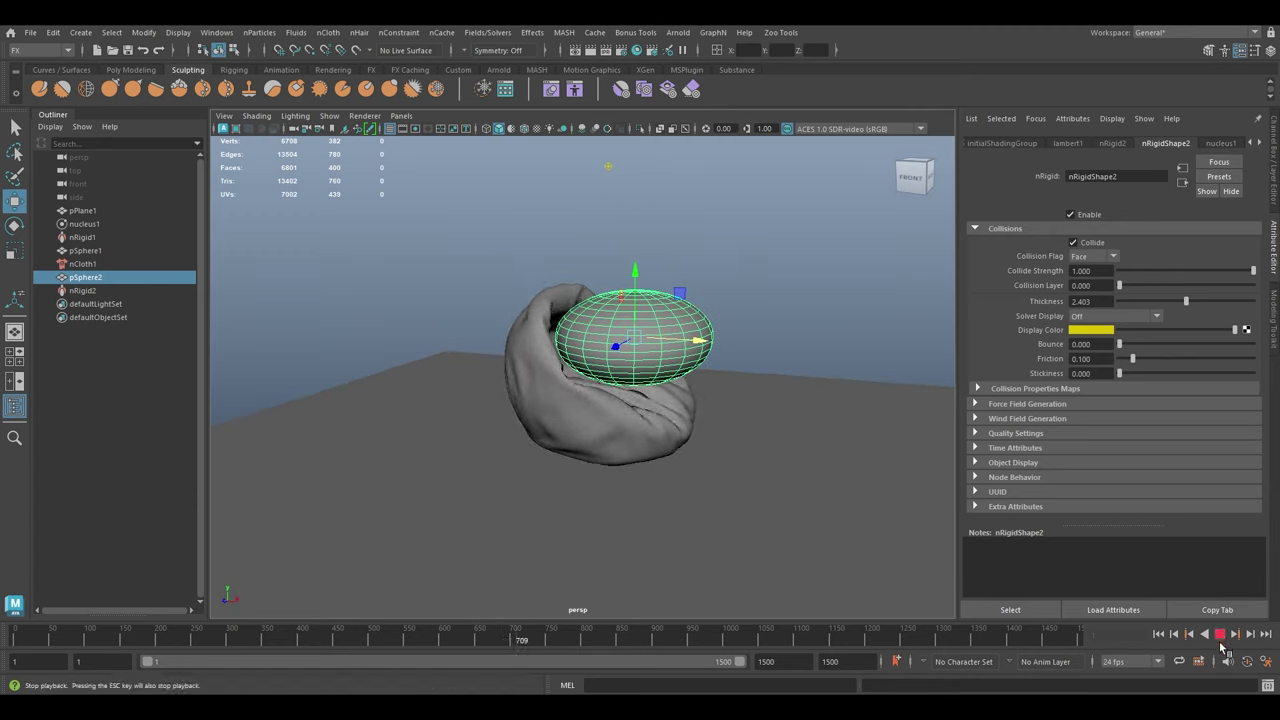
Lower the widened collider sphere and shift it across the side of the crumpled cloth sphere, and stop the playback.
left_click_drag(732, 392, 718, 360, "alt")
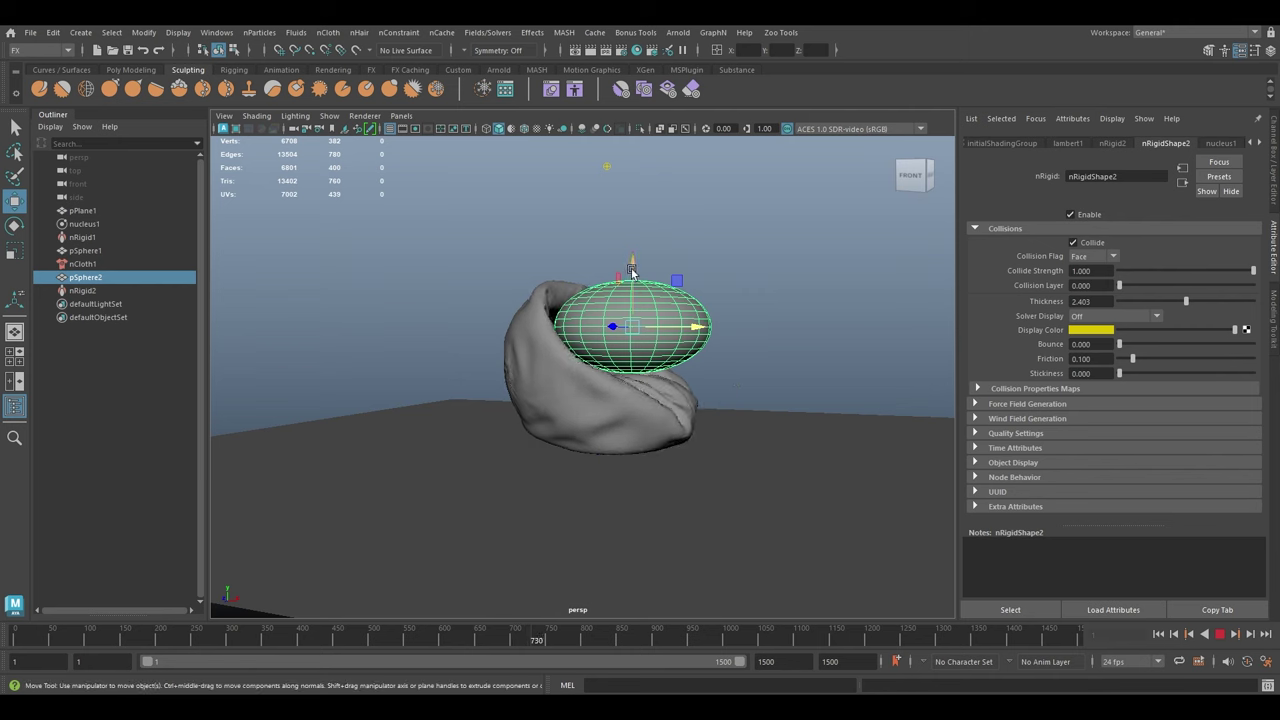
left_click_drag(632, 272, 636, 283)
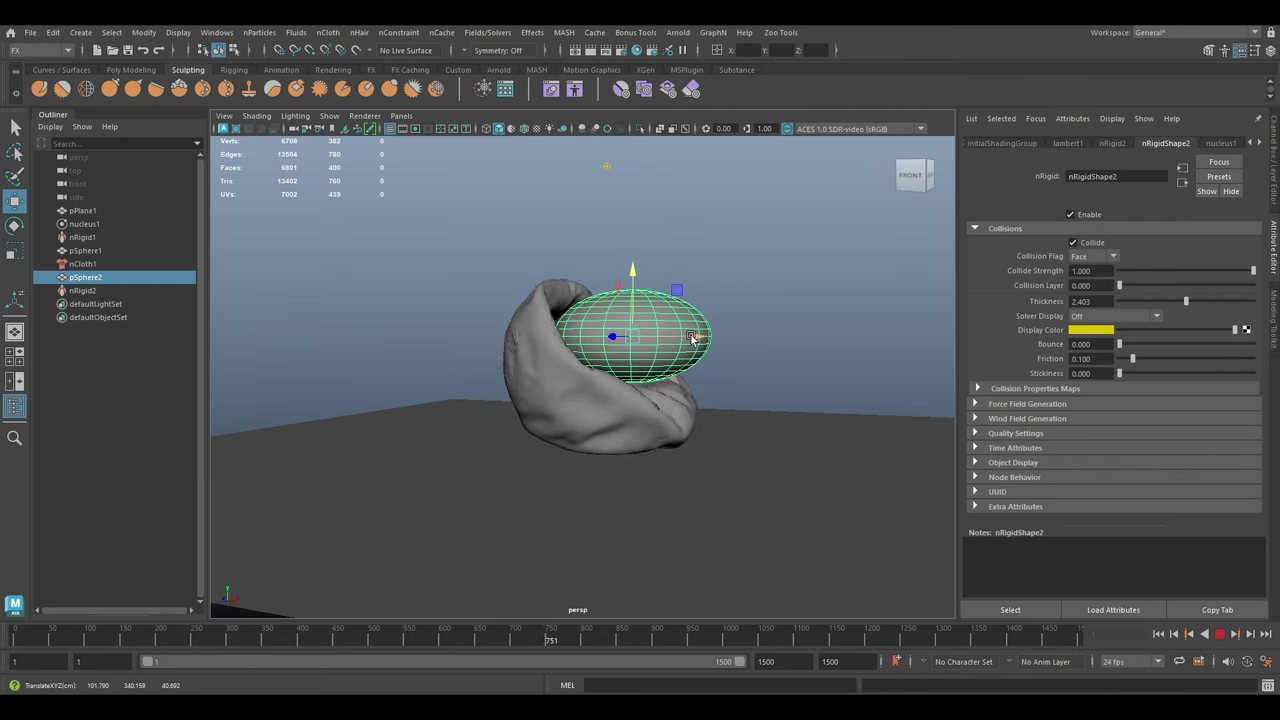
left_click_drag(691, 338, 473, 391)
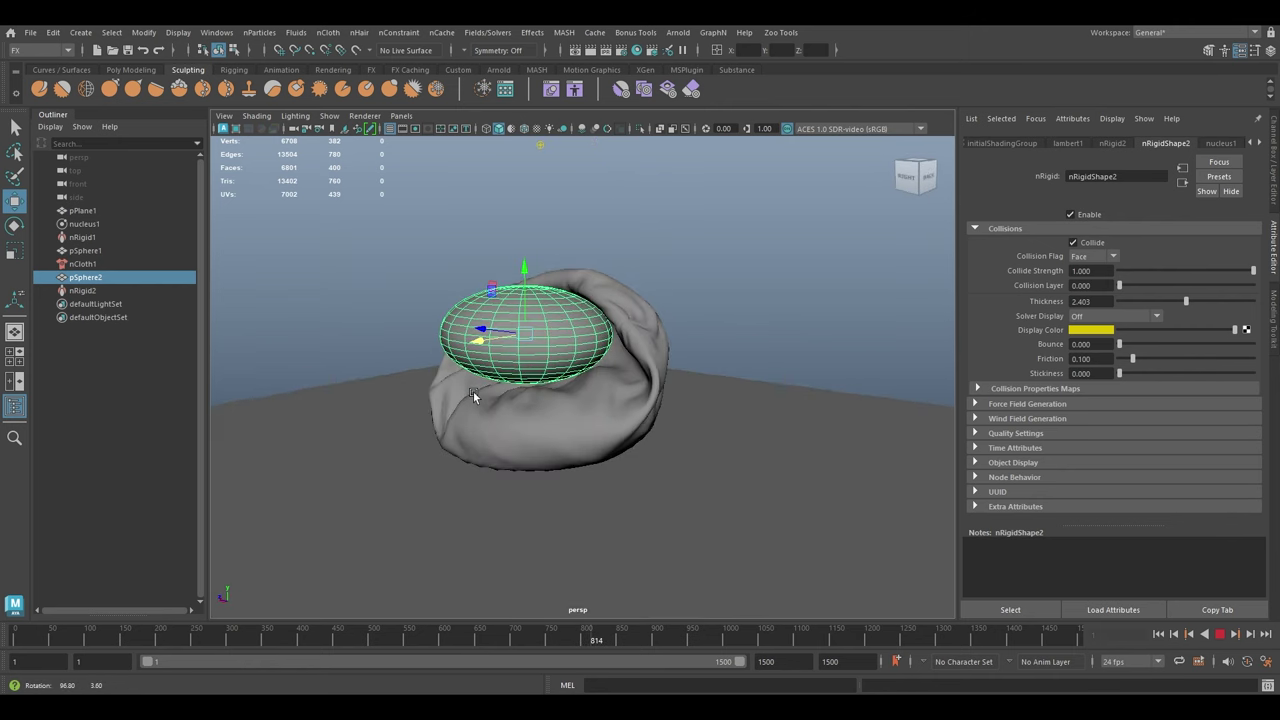
left_click_drag(501, 337, 696, 357)
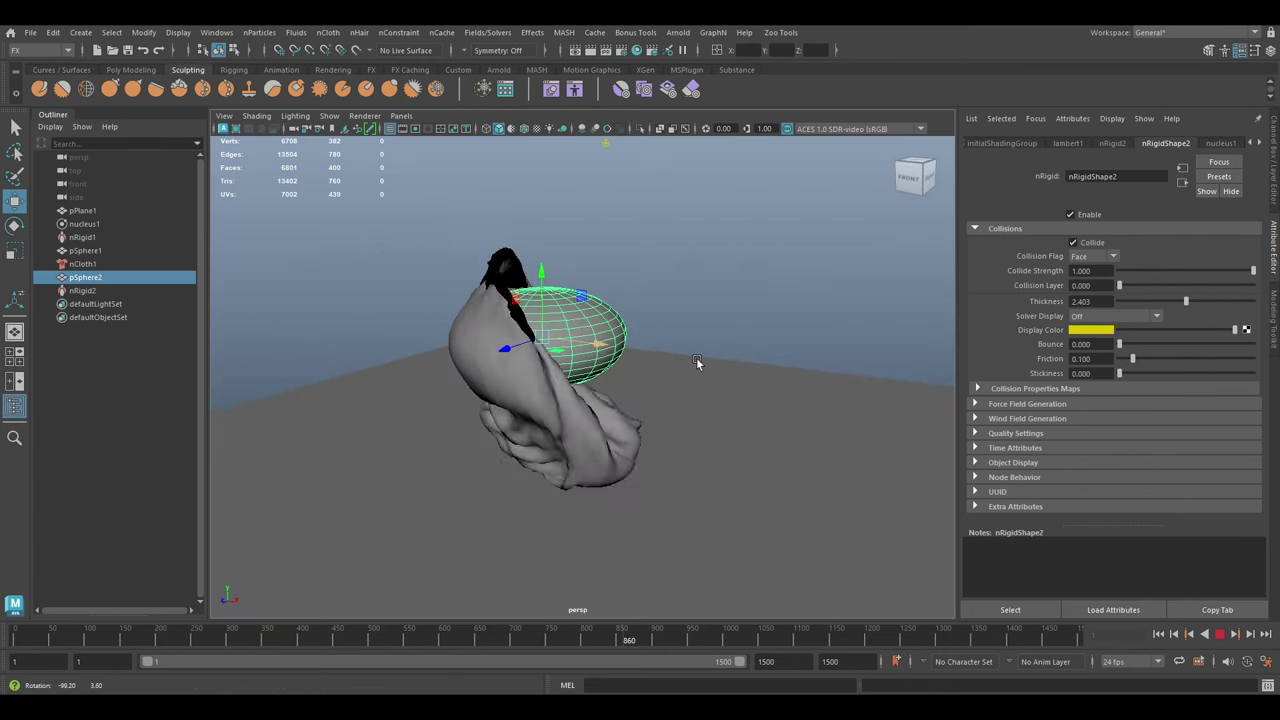
left_click_drag(539, 285, 538, 305)
left_click(1218, 634)
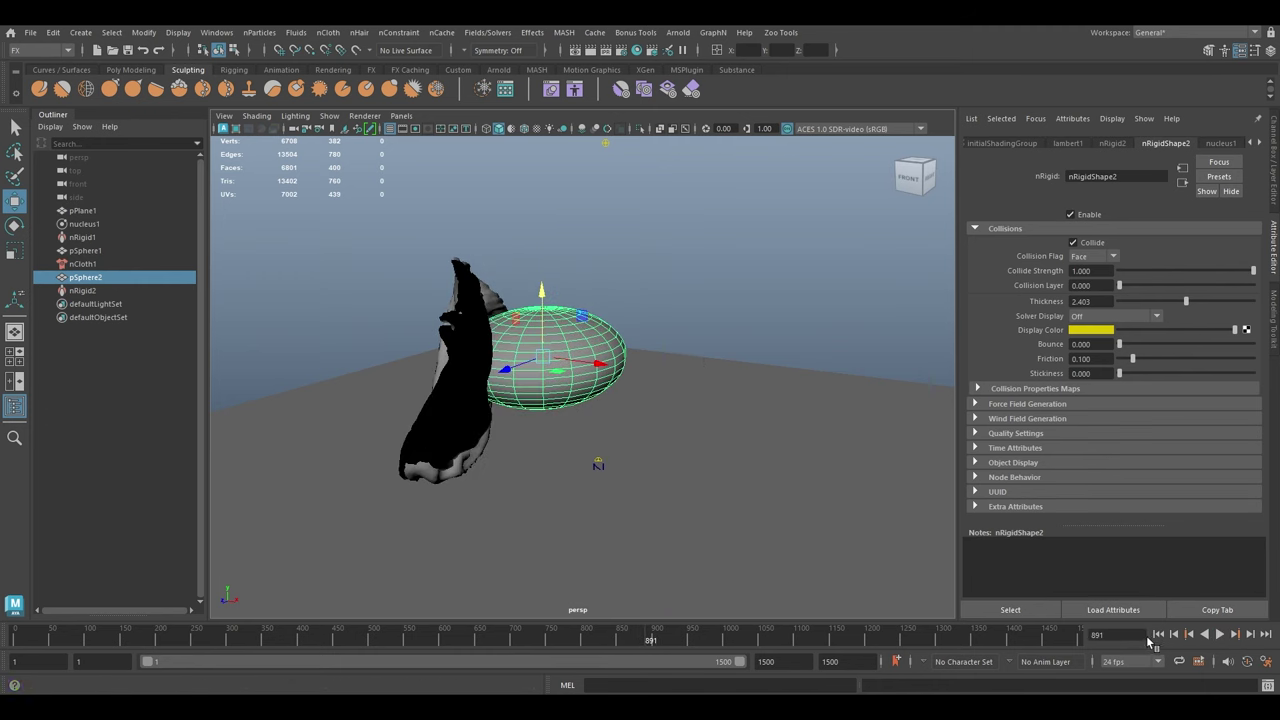
Rewind to frame 1, raise the collider sphere clear of the cloth sphere, shrink it and centre it above.
left_click(1157, 635)
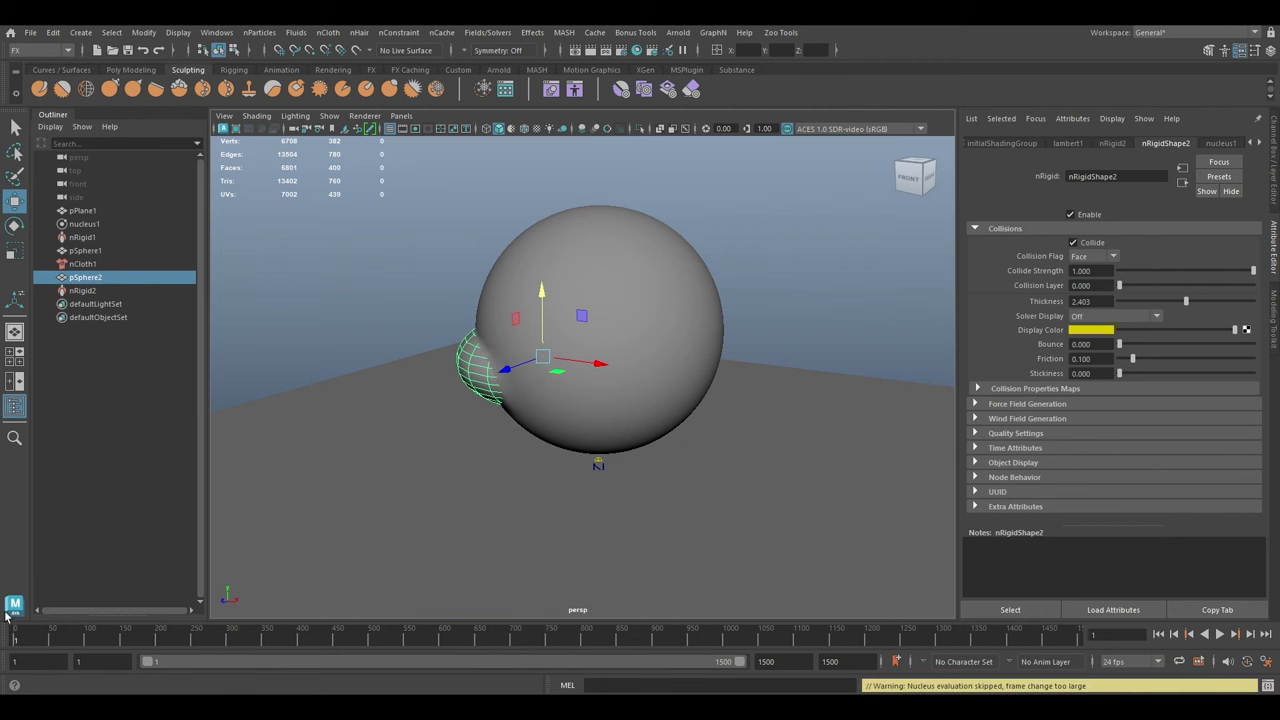
left_click_drag(534, 287, 558, 98)
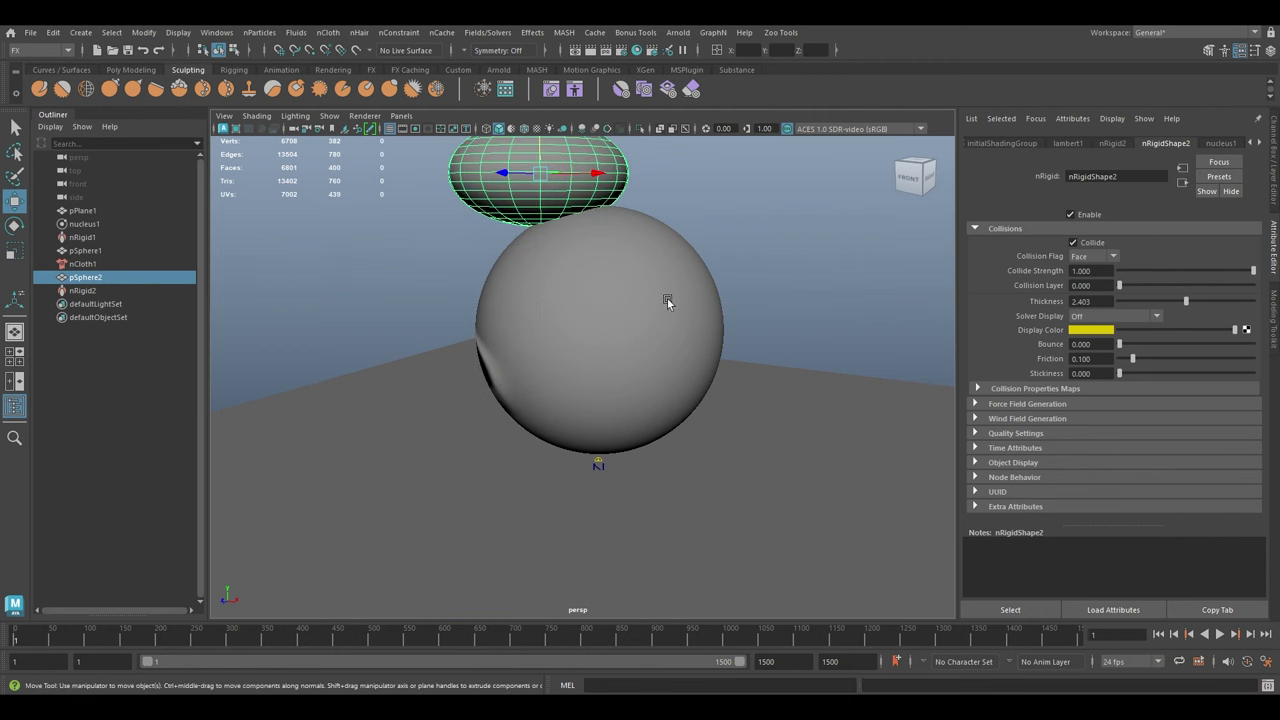
right_click_drag(666, 300, 640, 210, "alt")
left_click_drag(640, 210, 681, 259, "alt")
left_click_drag(600, 310, 669, 296, "alt")
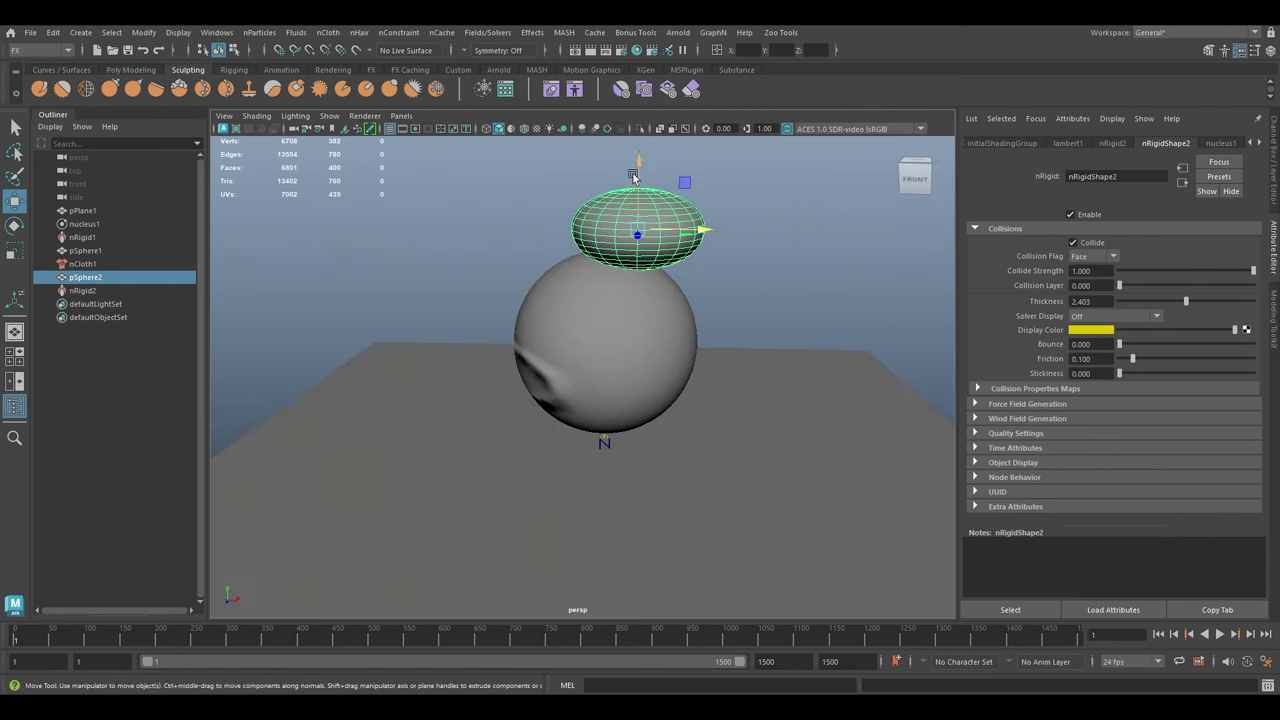
left_click_drag(635, 167, 637, 147)
left_click_drag(652, 218, 683, 217)
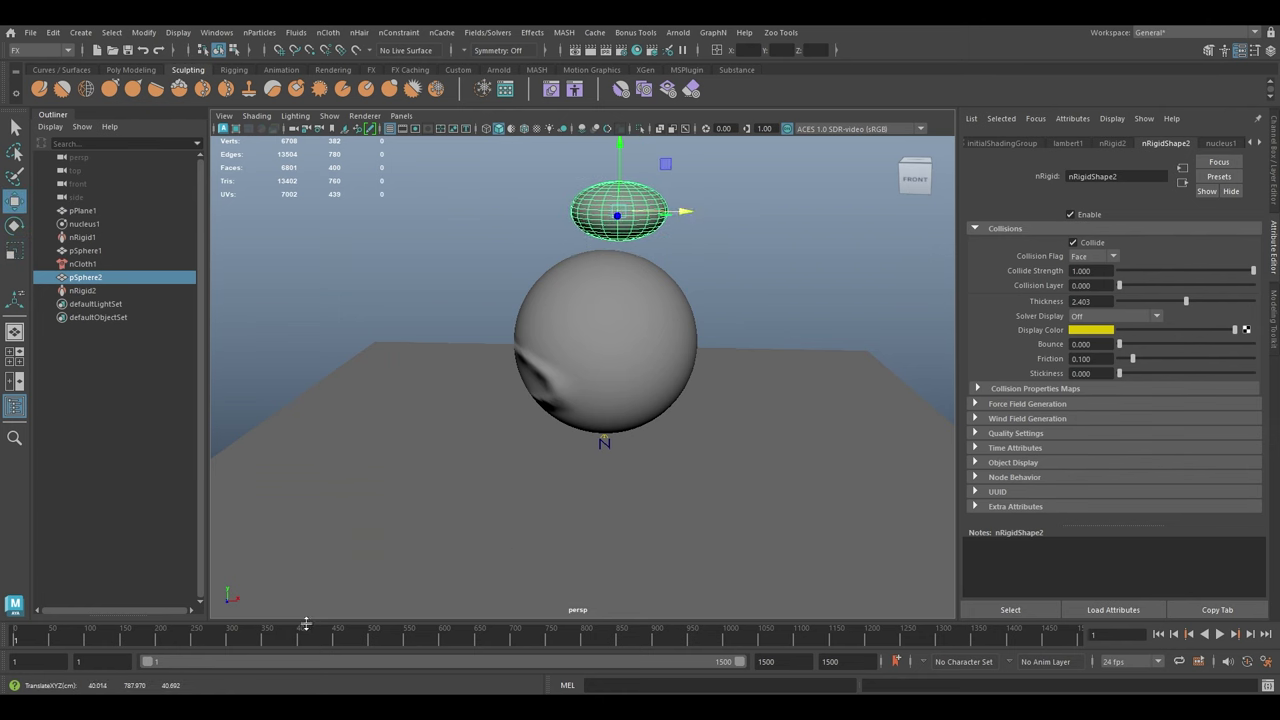
Scrub along the timeline and return to frame 1 to reset the cloth sphere's shape.
left_click(257, 642)
left_click(16, 640)
left_click_drag(22, 645, 365, 644)
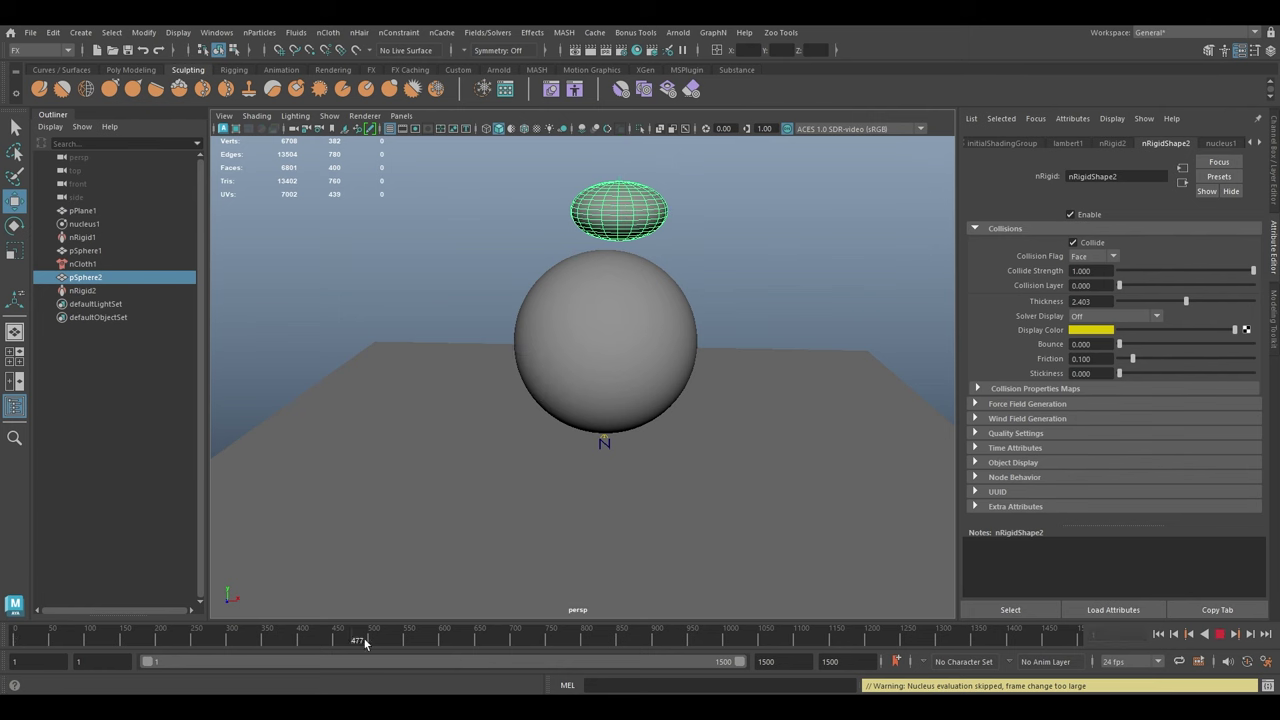
left_click_drag(2, 626, 3, 630)
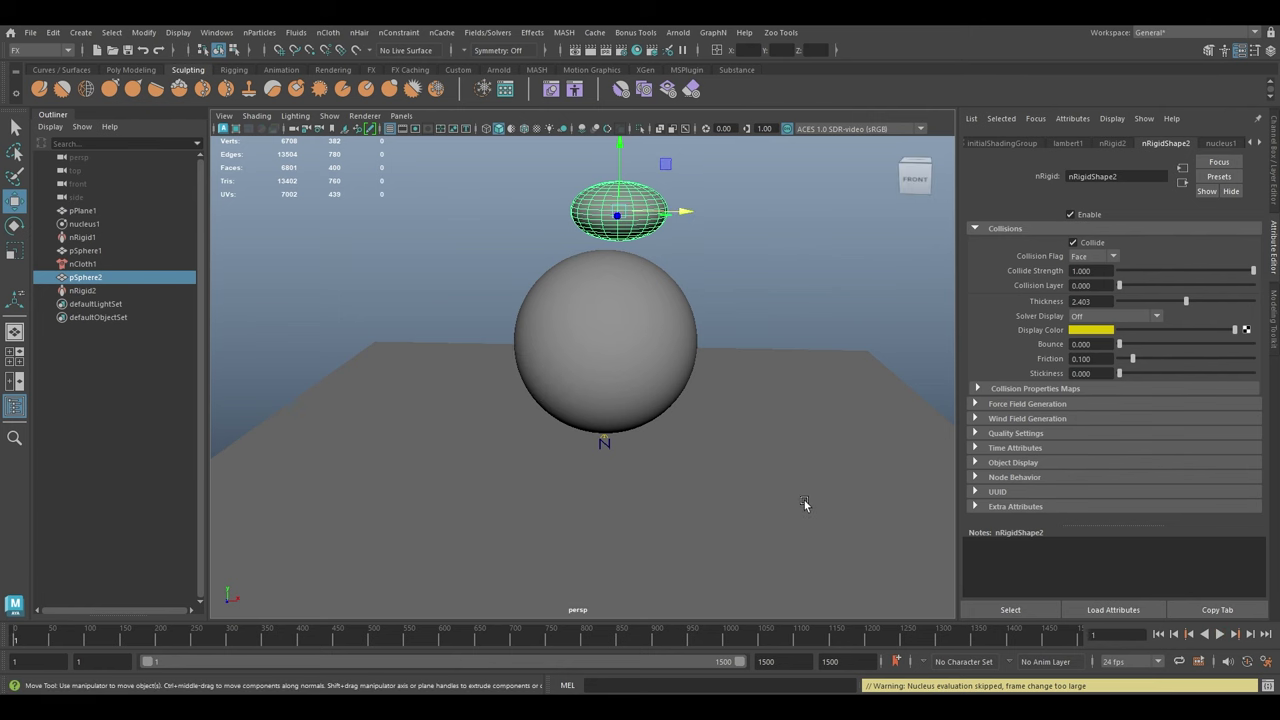
Review the cloth sphere's Collisions, Quality Settings, Caching and Wind Field Generation attributes, and raise its Pressure to about 0.797.
left_click(658, 380)
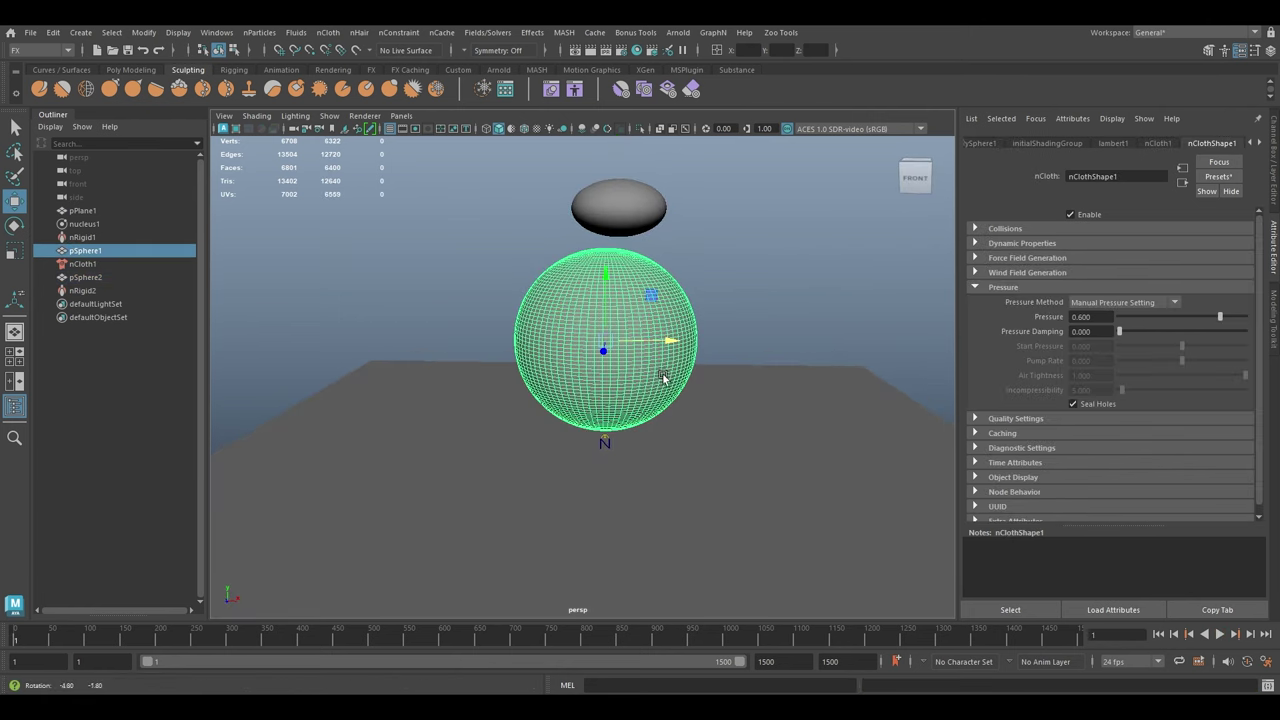
left_click_drag(677, 382, 660, 394, "alt")
right_click_drag(660, 394, 629, 383, "alt")
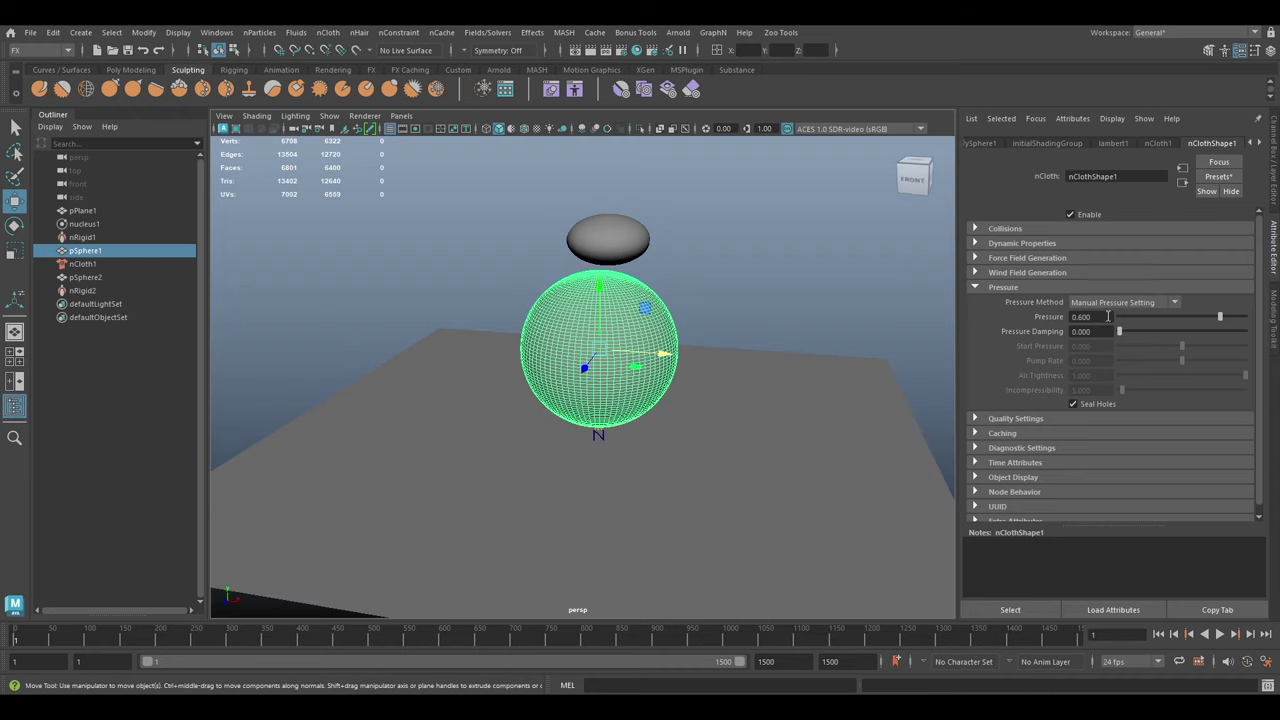
left_click(1048, 229)
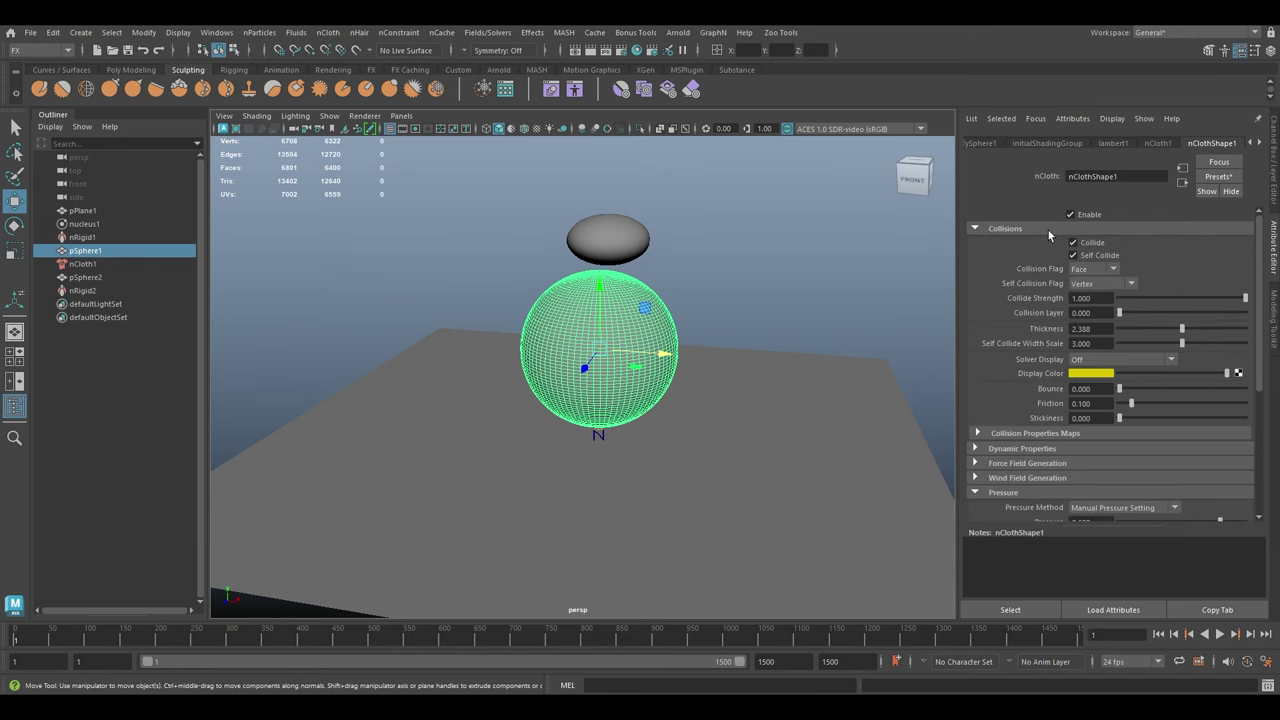
left_click(1048, 229)
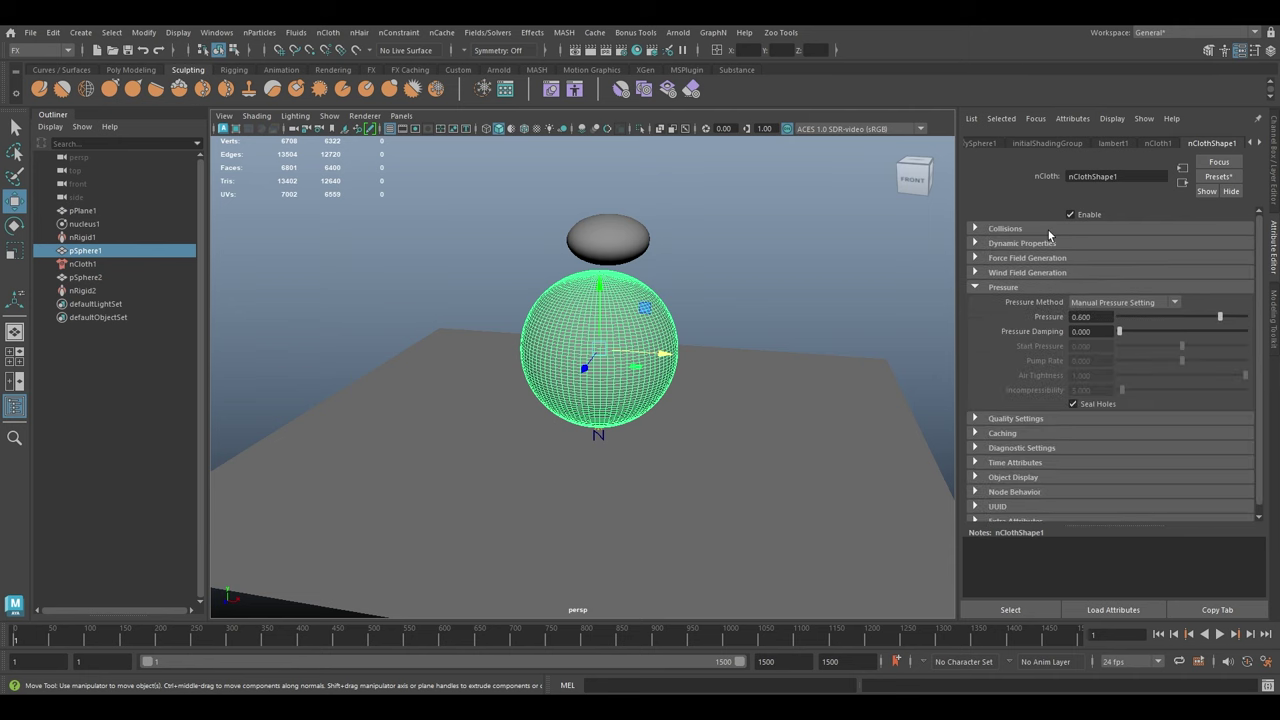
left_click(1031, 418)
left_click(1031, 418)
left_click(1031, 433)
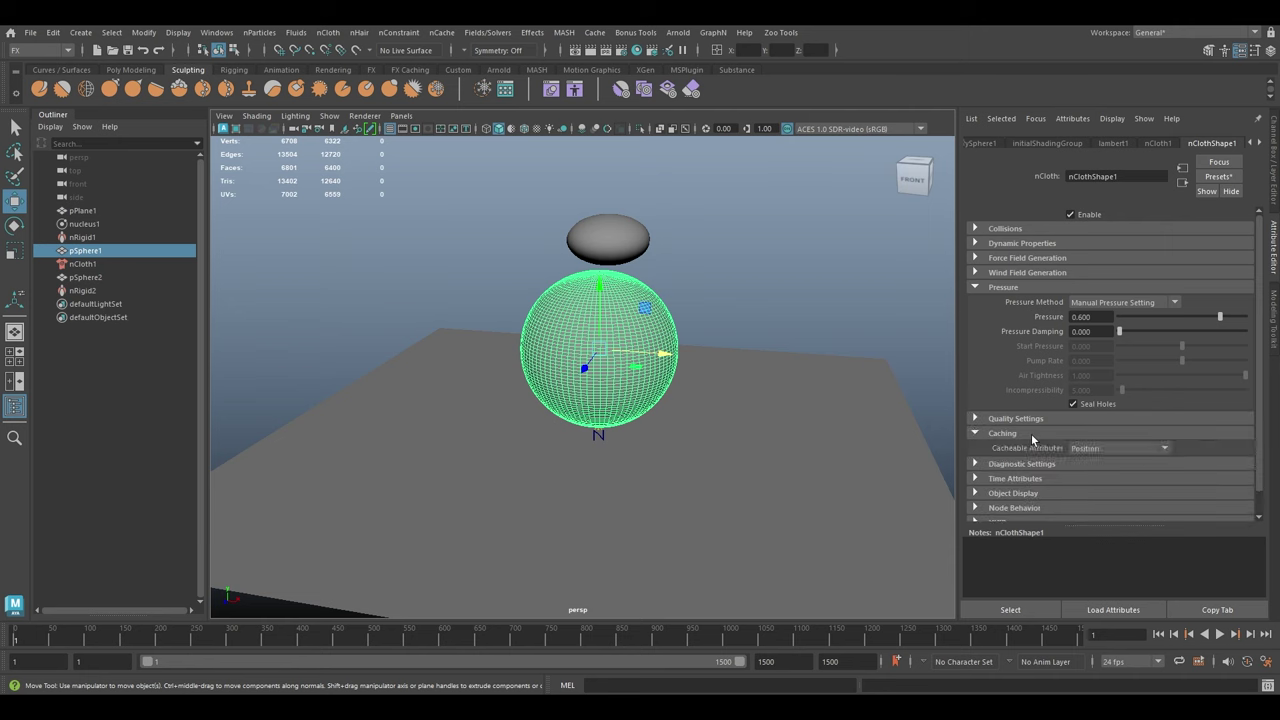
left_click(1031, 433)
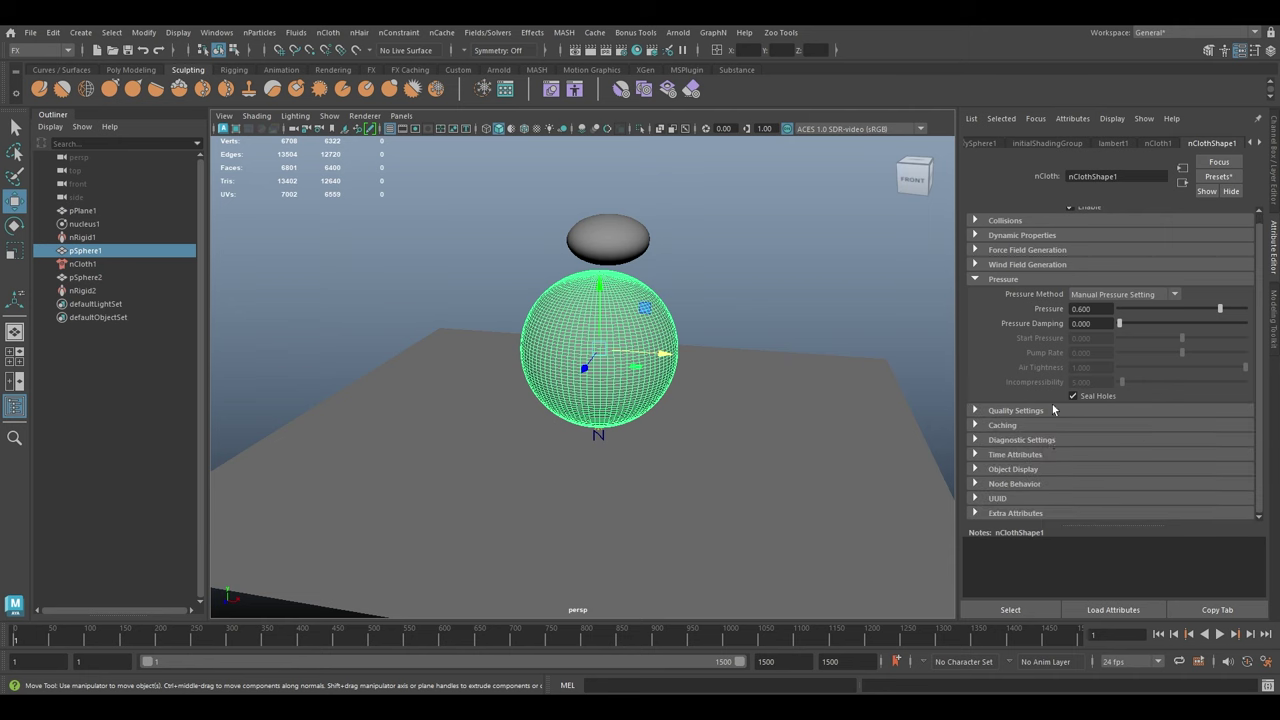
left_click(1014, 264)
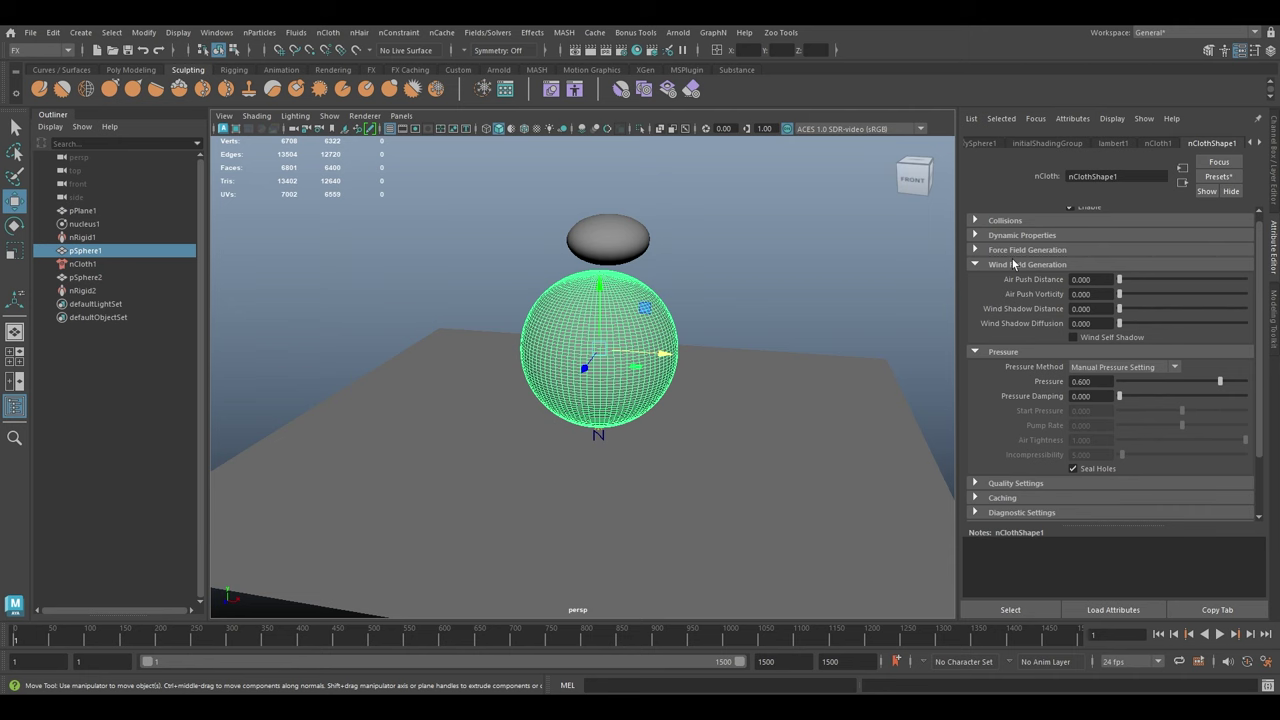
left_click(1014, 264)
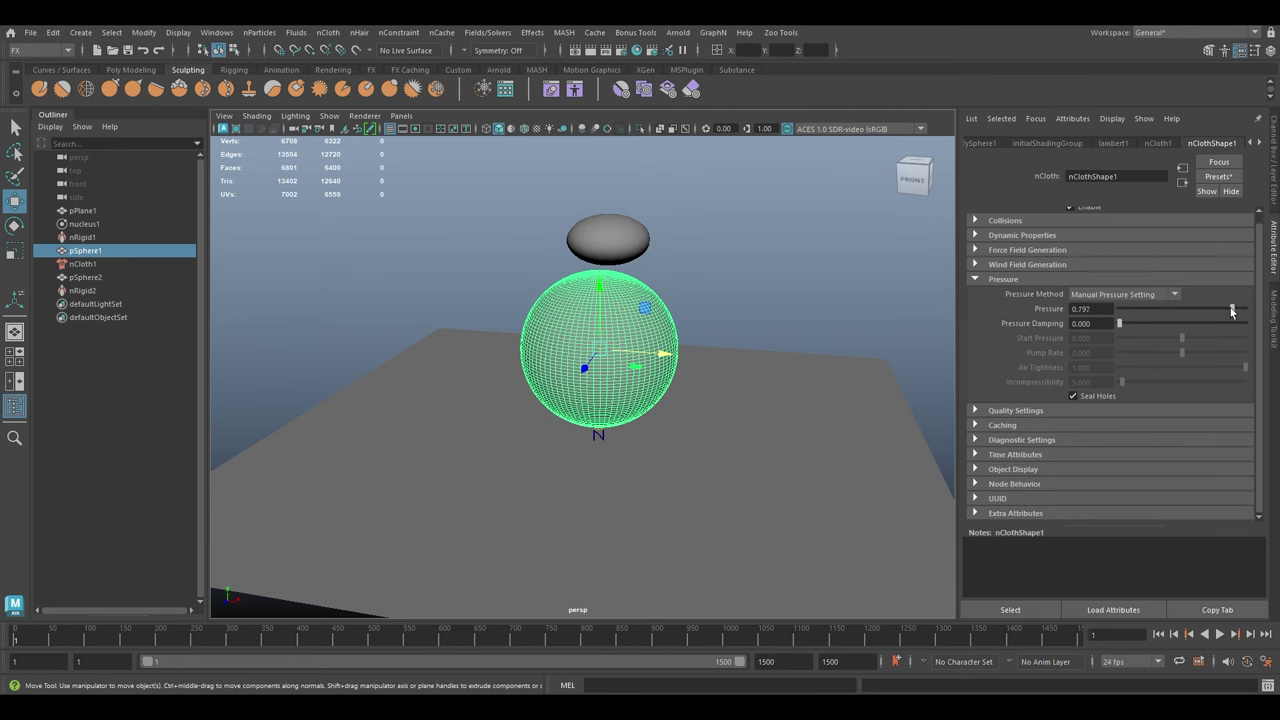
Scale the collider sphere above the cloth sphere down uniformly.
left_click(622, 243)
left_click_drag(622, 243, 686, 354, "alt")
key("r")
left_click_drag(617, 327, 592, 338)
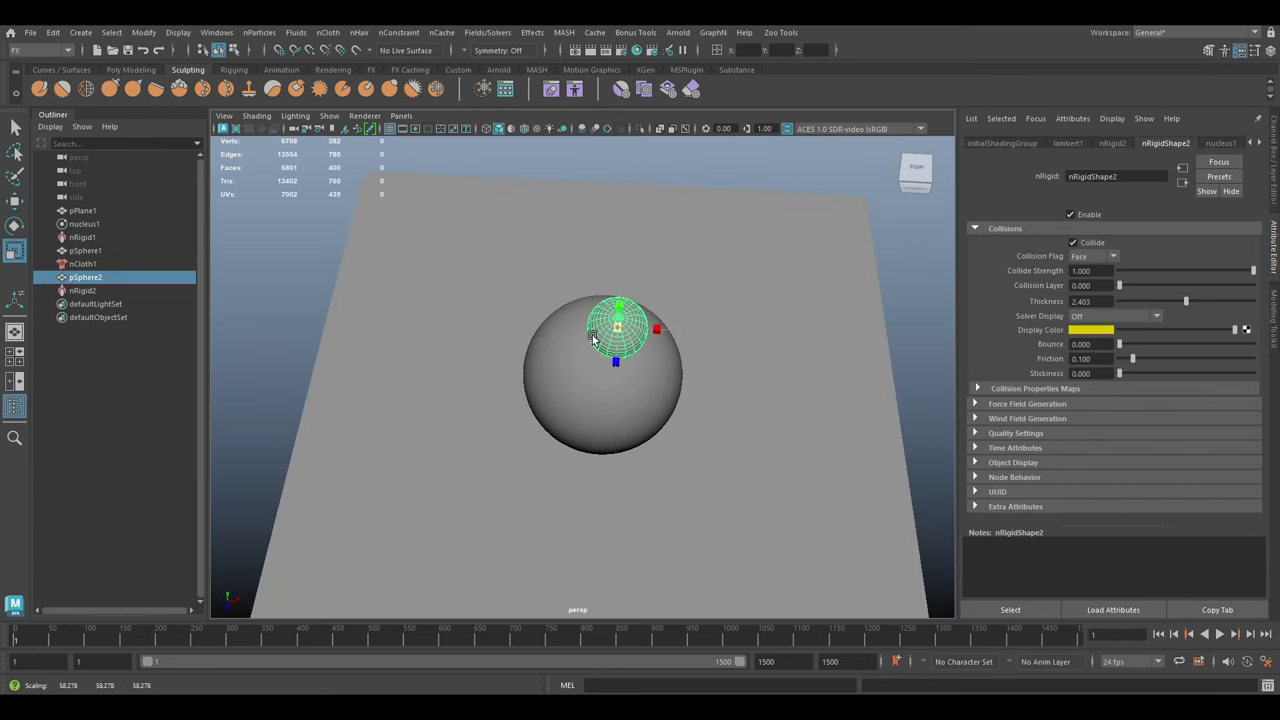
key("w")
Run Interactive Playback, press the shrunken collider sphere straight down into the top of the cloth sphere, and stop the playback to inspect the dent.
left_click(488, 32)
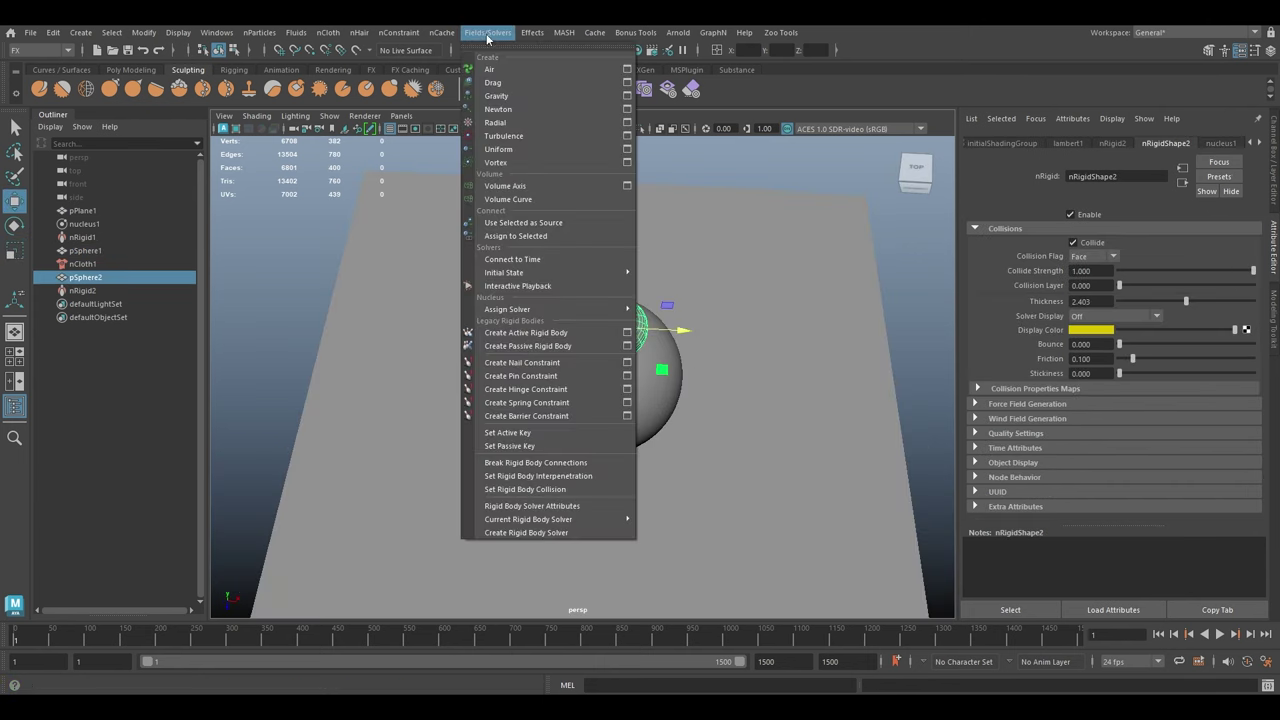
left_click(535, 289)
left_click_drag(535, 289, 631, 280, "alt")
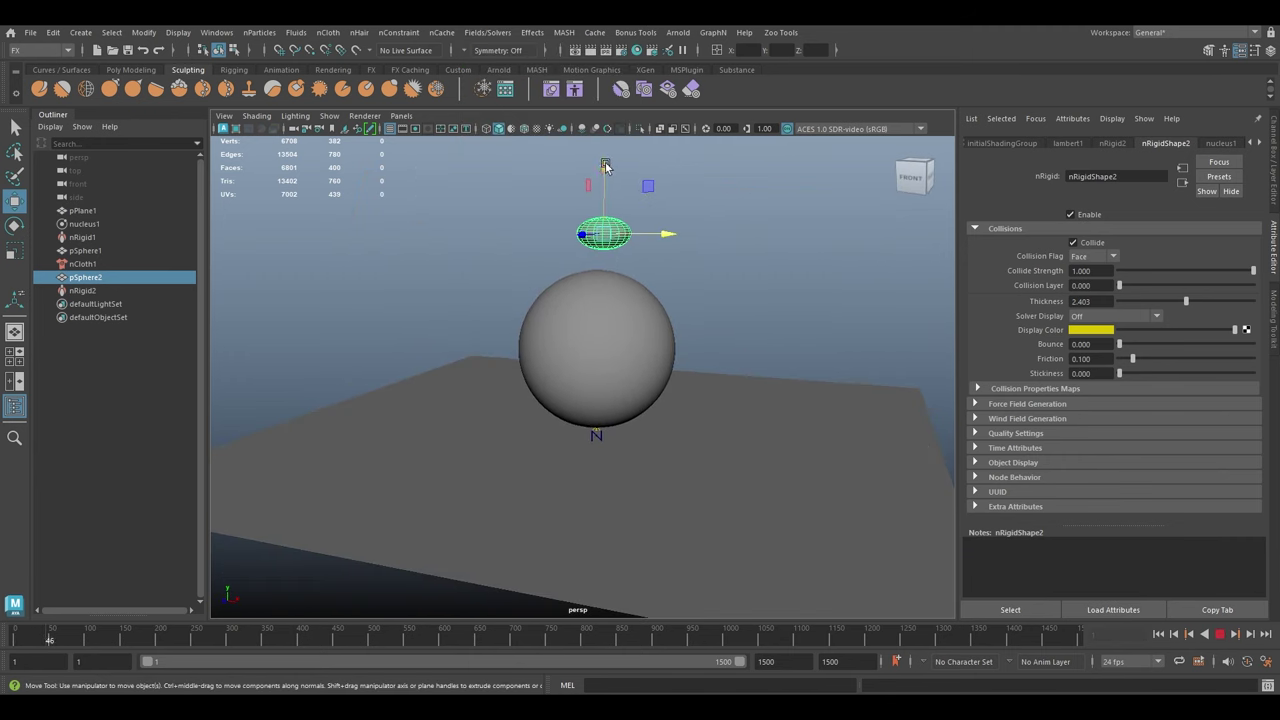
left_click_drag(605, 165, 604, 231)
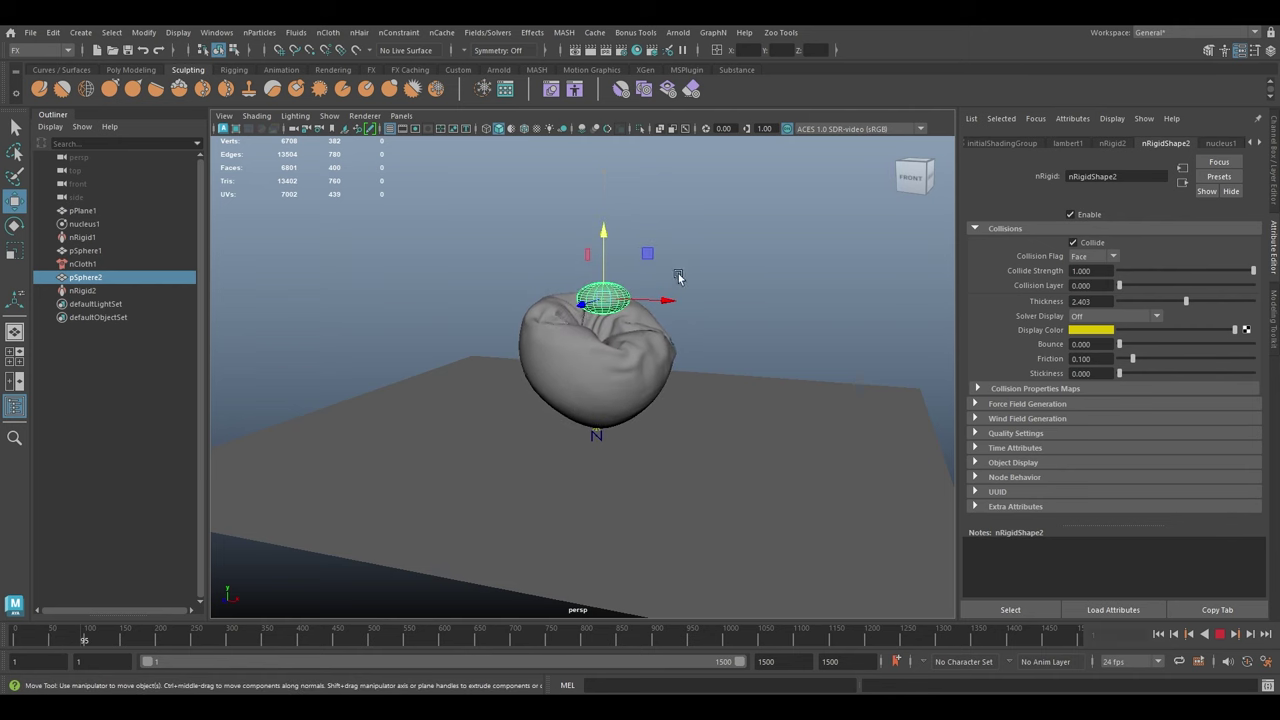
left_click_drag(604, 234, 604, 269)
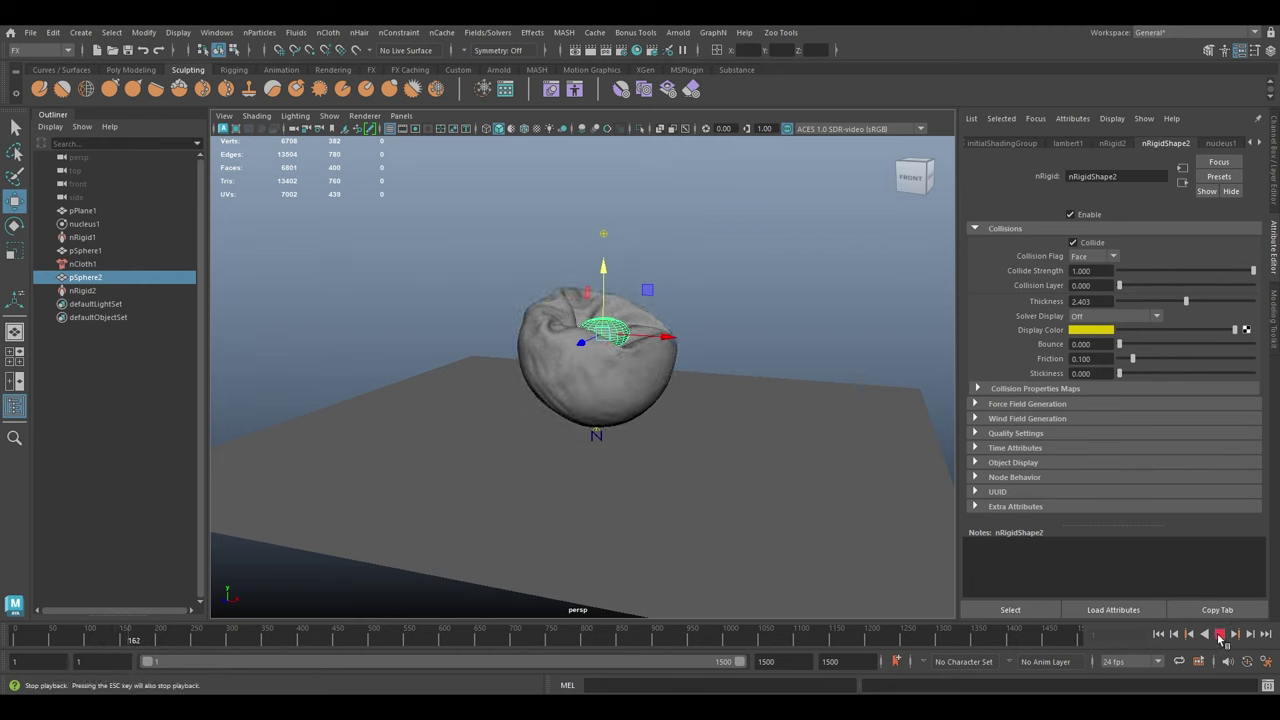
left_click(1220, 636)
left_click_drag(700, 545, 720, 528, "alt")
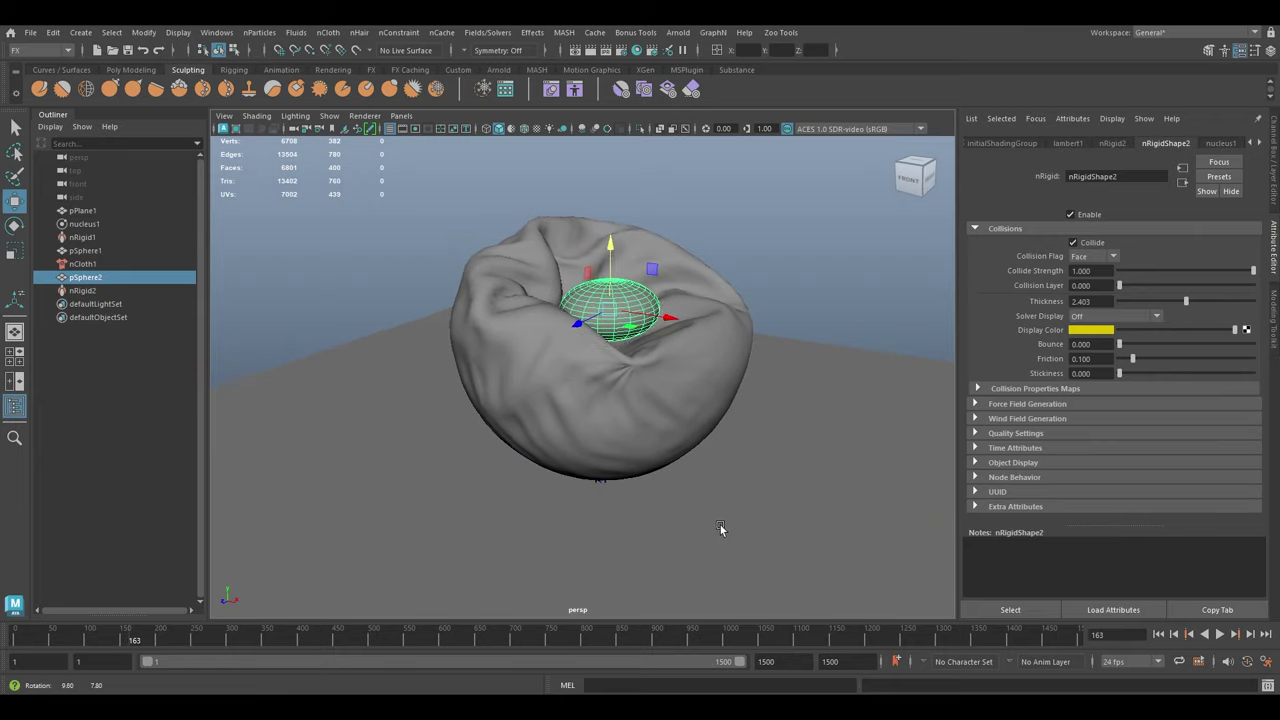
right_click_drag(720, 528, 706, 460, "alt")
left_click_drag(706, 460, 725, 447, "alt")
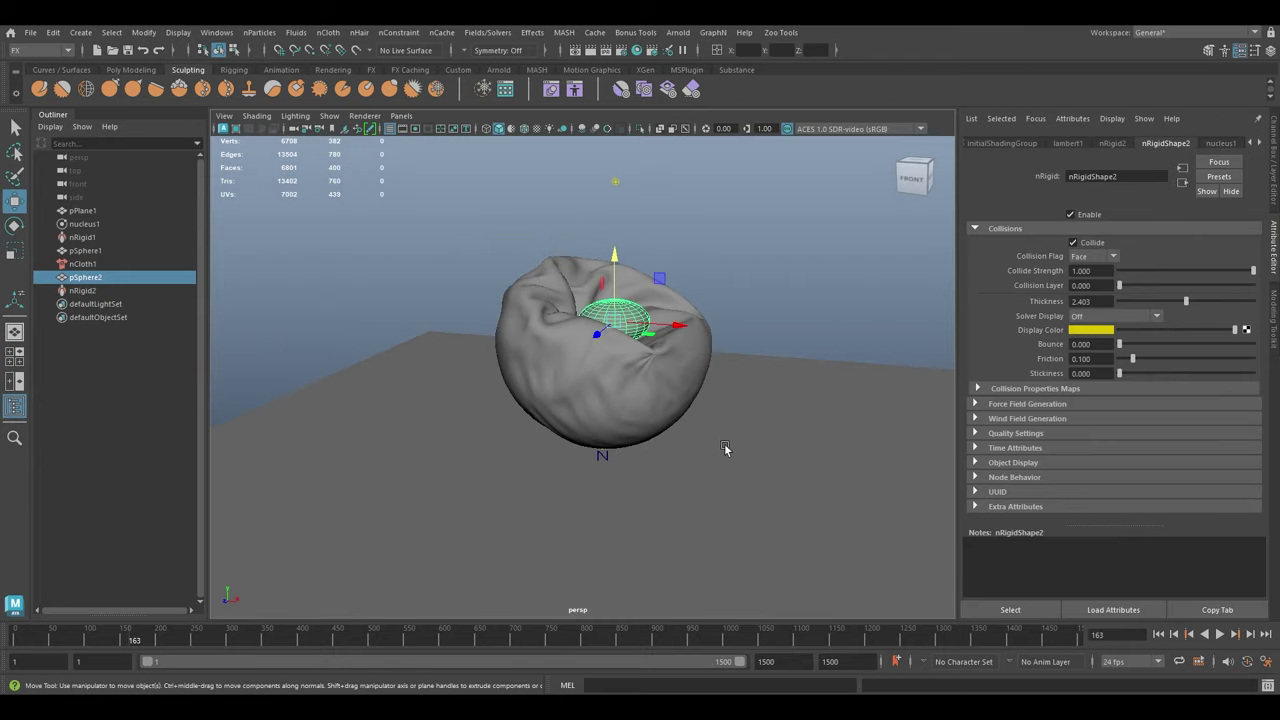